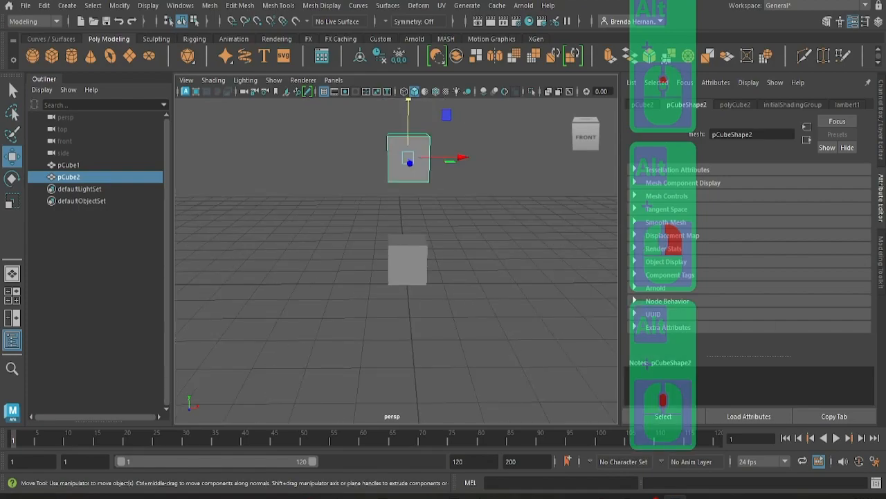
Switch the upper cube to edge mode and select its bottom edge on the dark side face
scroll(396, 145, "up", 3)
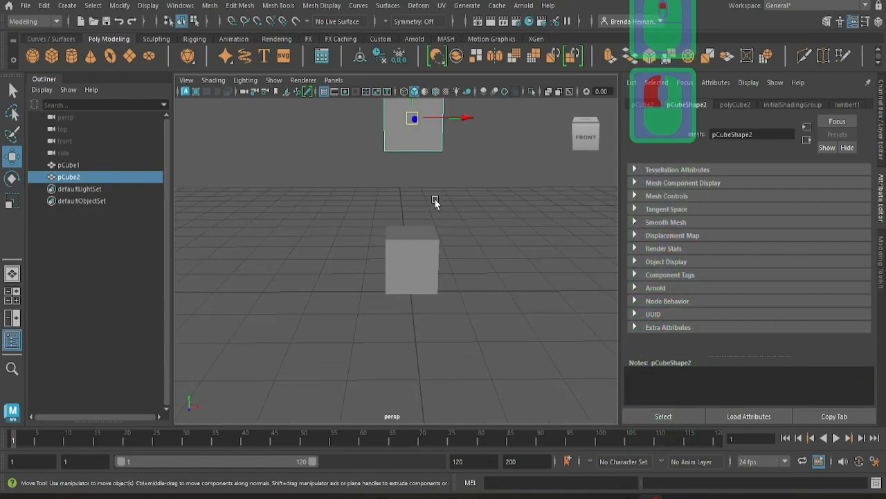
middle_click_drag(473, 168, 468, 217, "alt")
scroll(442, 174, "up", 3)
left_click_drag(475, 225, 452, 300, "alt")
right_click(420, 241)
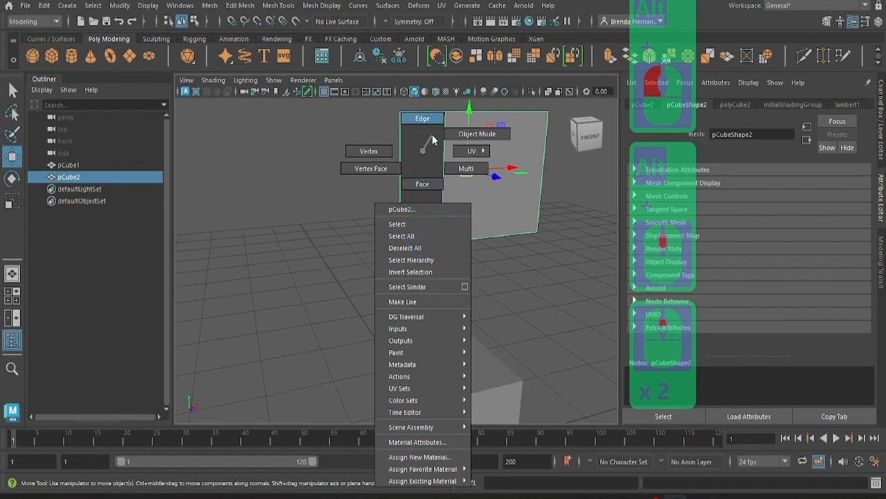
left_click(424, 119)
left_click(436, 243)
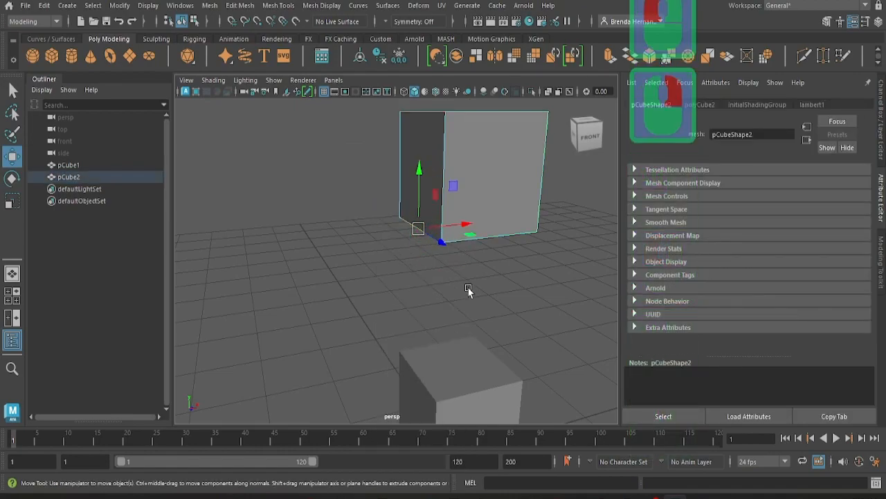
key("r")
key("w")
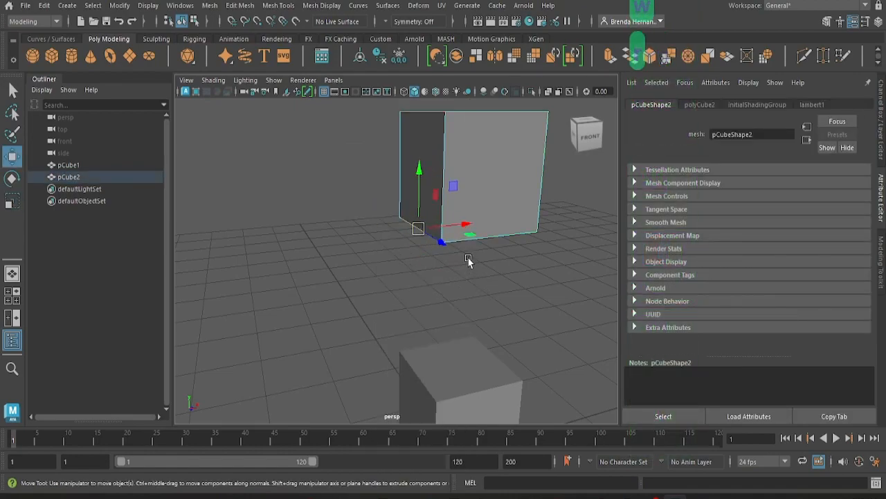
key("e")
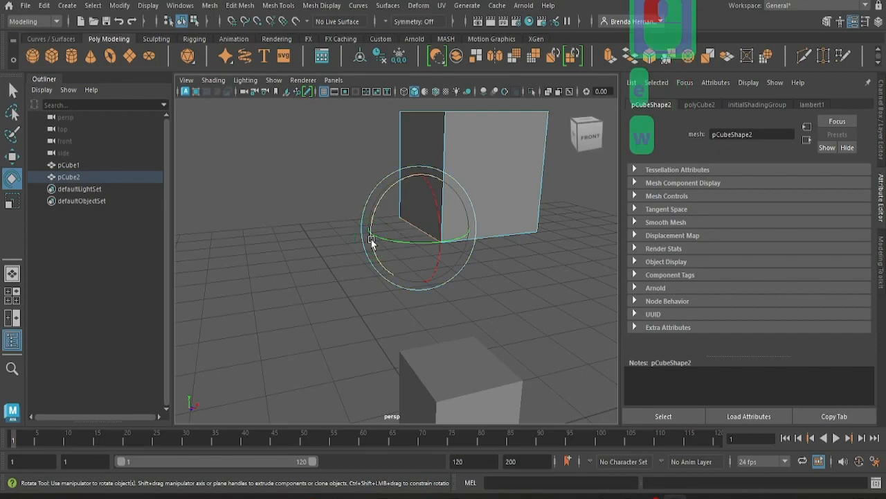
left_click(244, 6)
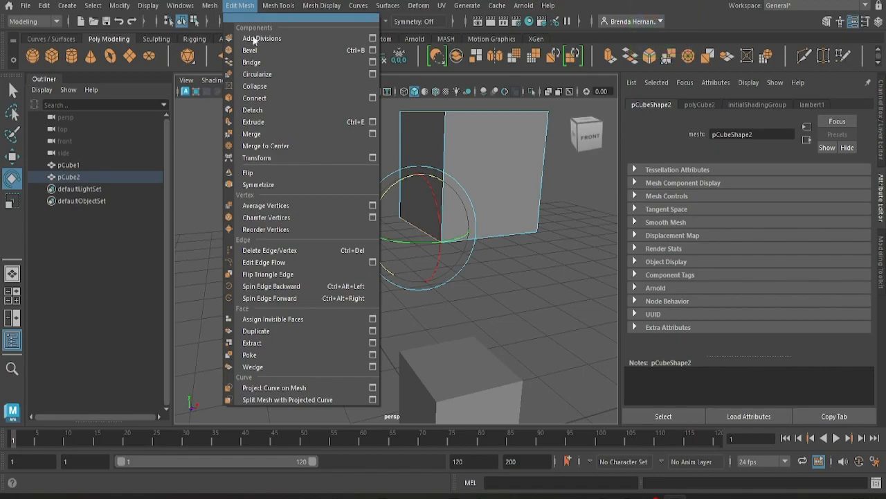
left_click(826, 199)
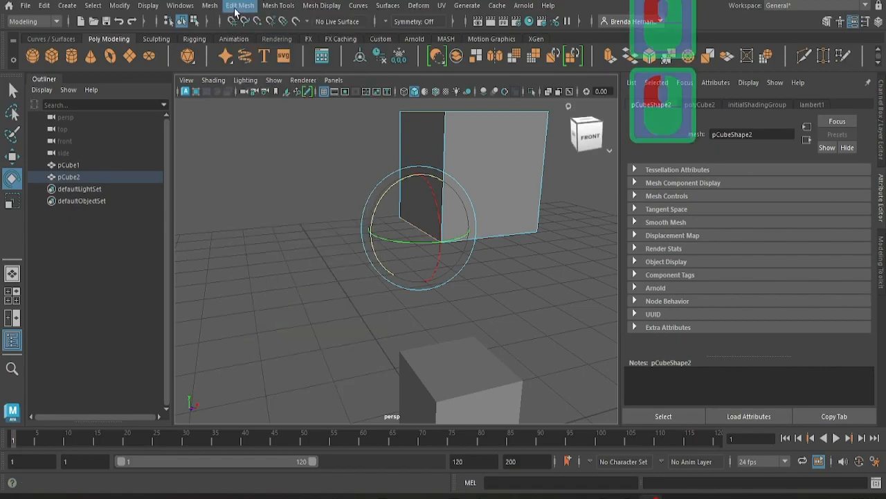
Select the upper cube's bottom face in face mode and detach it from the mesh
right_click_drag(444, 208, 443, 190)
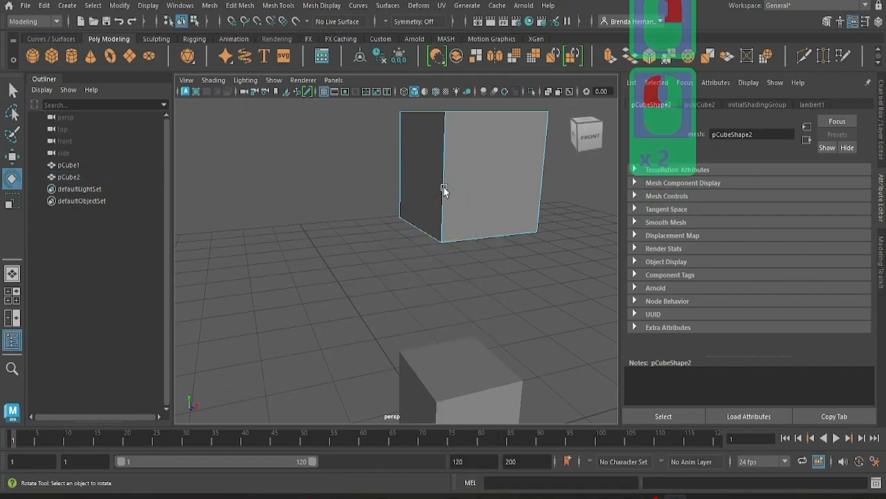
left_click_drag(474, 277, 459, 253, "alt")
left_click(451, 218)
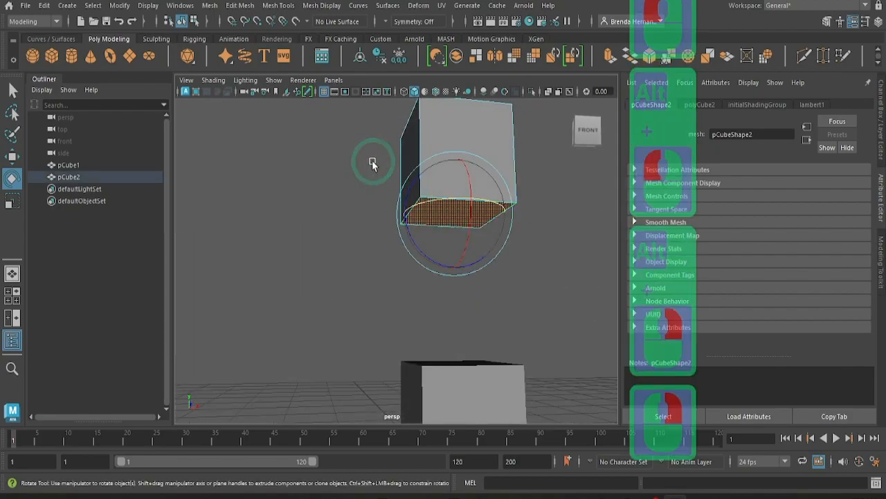
left_click(240, 6)
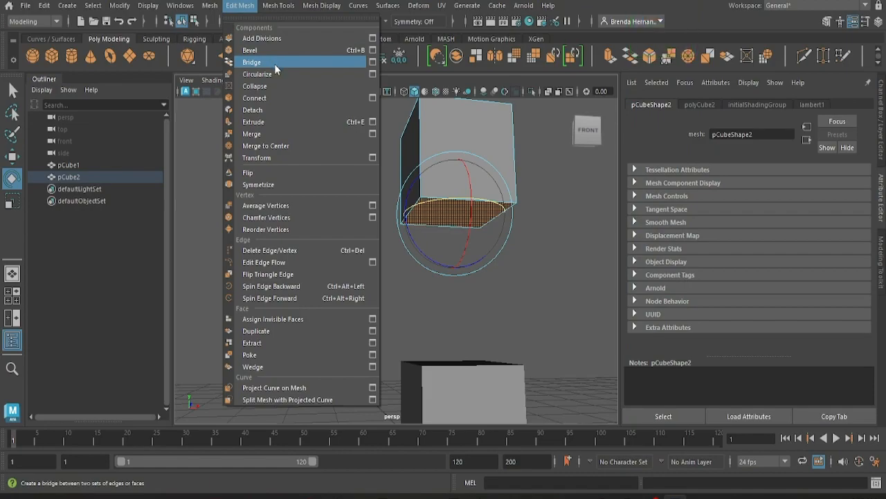
left_click(240, 7)
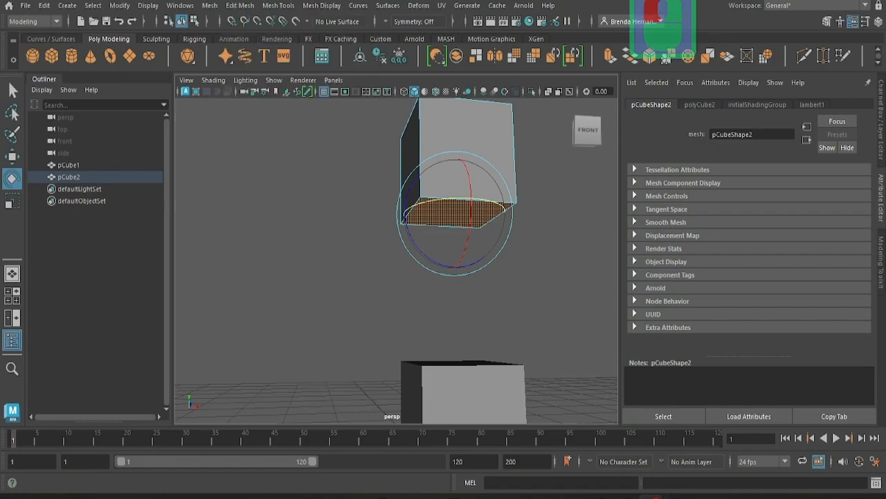
left_click(241, 7)
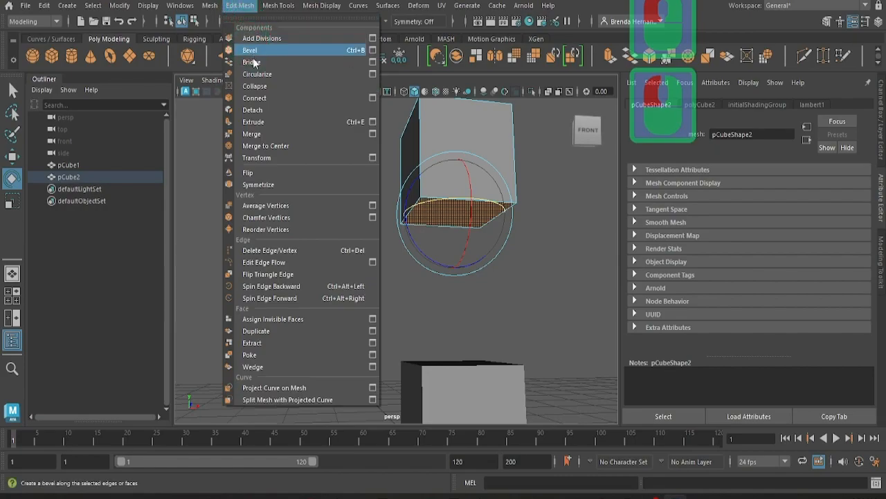
left_click(258, 110)
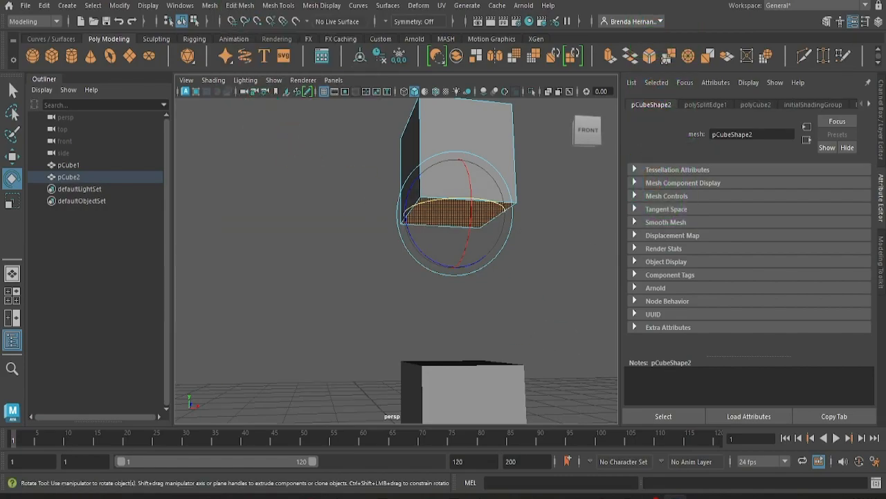
Select all faces of the upper cube and apply Detach to them
scroll(479, 285, "down", 3)
left_click_drag(364, 124, 536, 275)
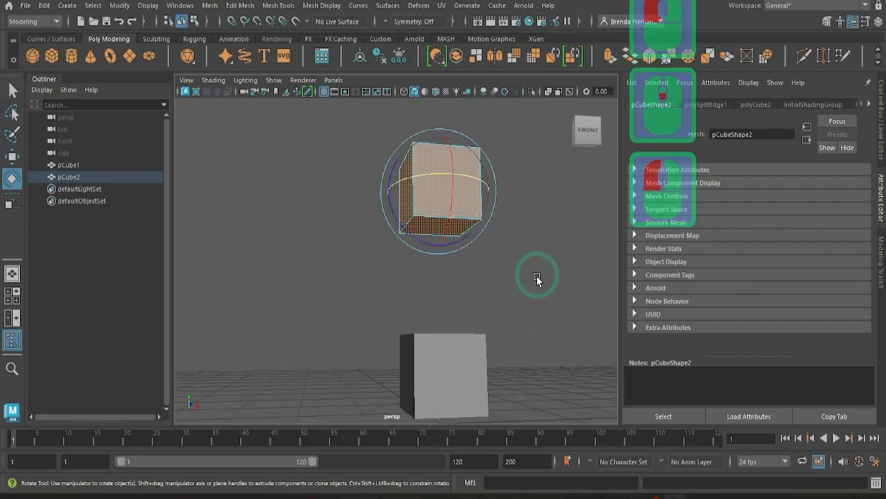
left_click(240, 6)
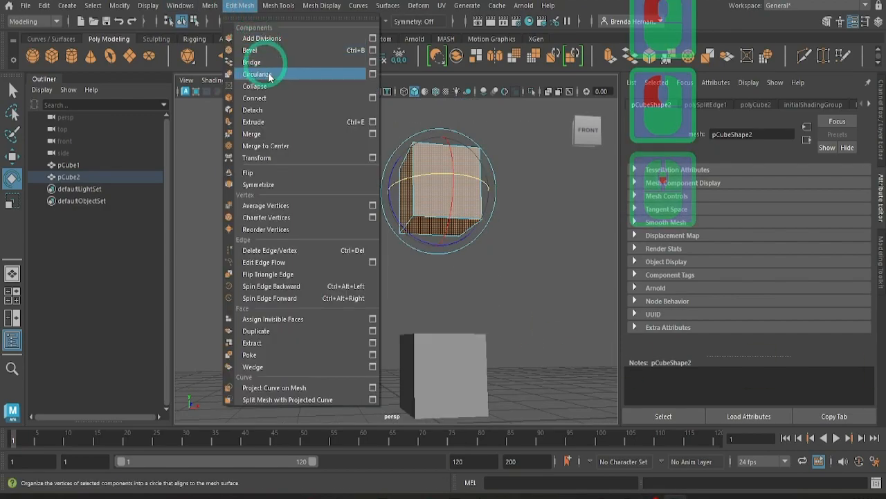
left_click(280, 109)
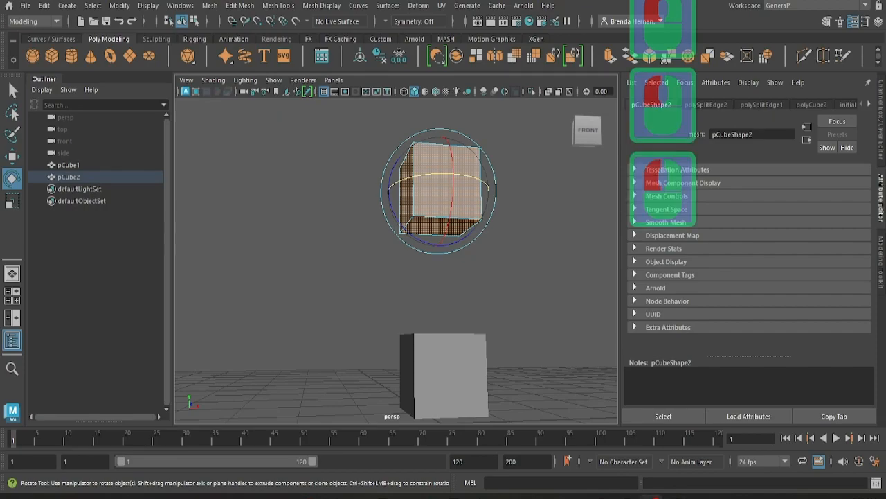
left_click(445, 201)
right_click(446, 224)
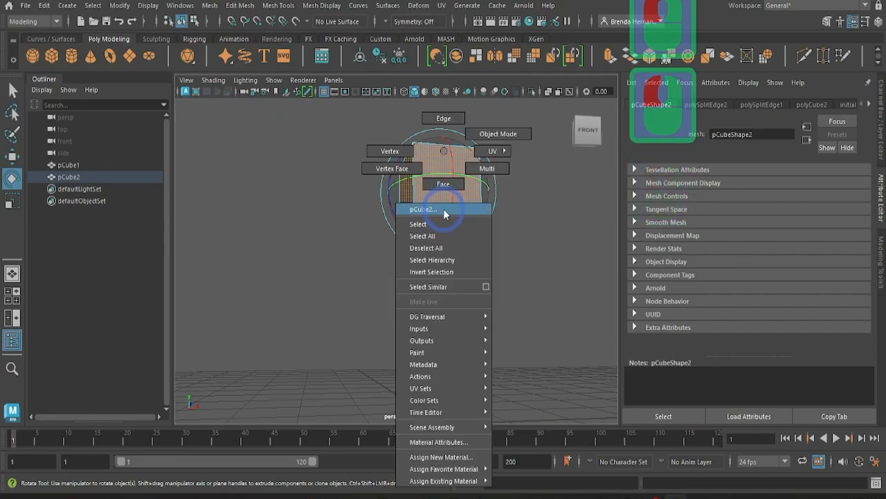
left_click(448, 186)
left_click(69, 176)
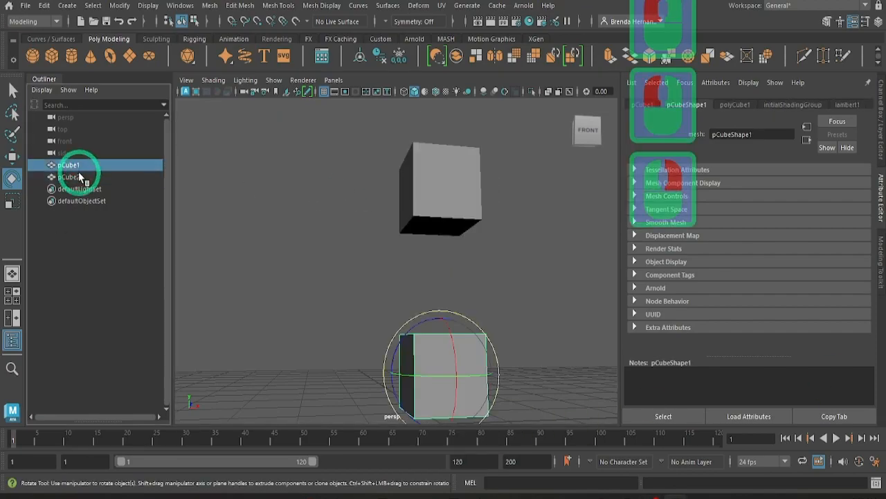
left_click(594, 389)
Return the upper cube to face mode and detach its front face and its dark side face individually
left_click(469, 178)
right_click_drag(462, 151, 461, 186)
double_click(456, 198)
left_click(476, 209)
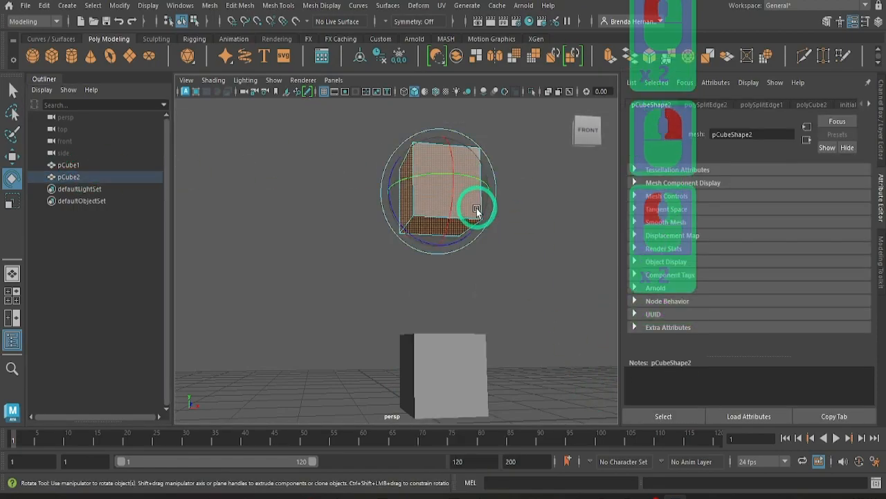
key("w")
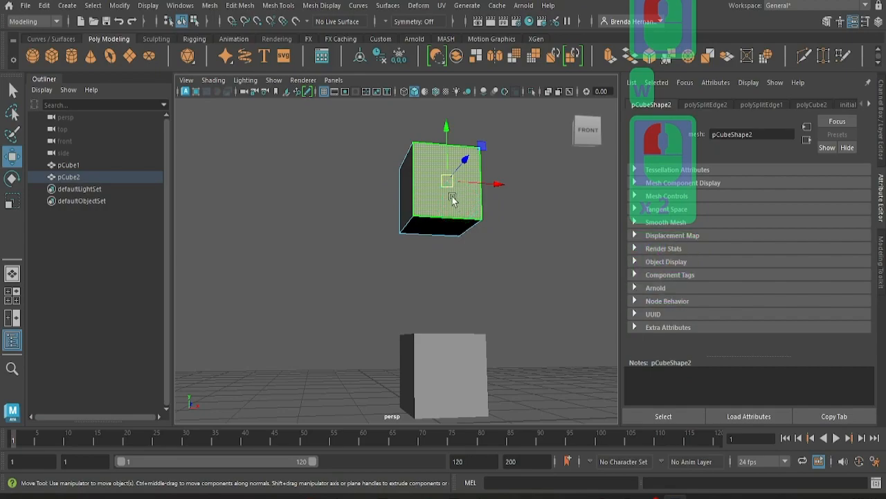
left_click(12, 90)
left_click(435, 198)
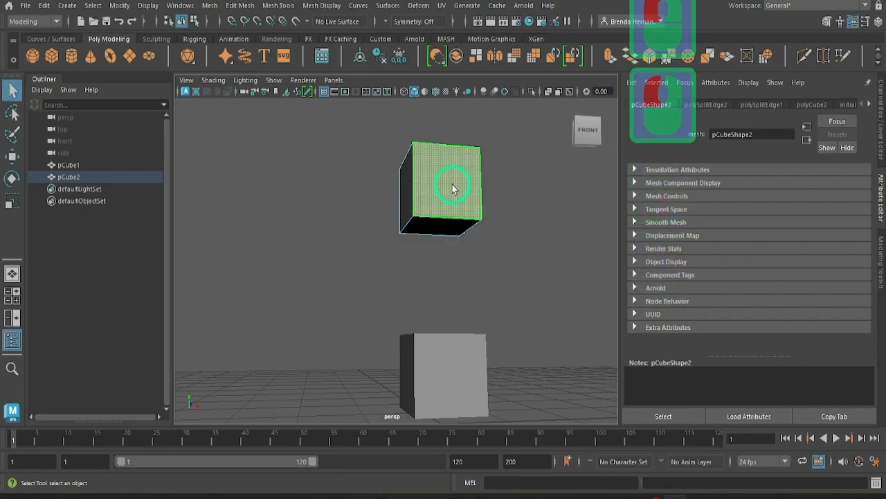
left_click(451, 192)
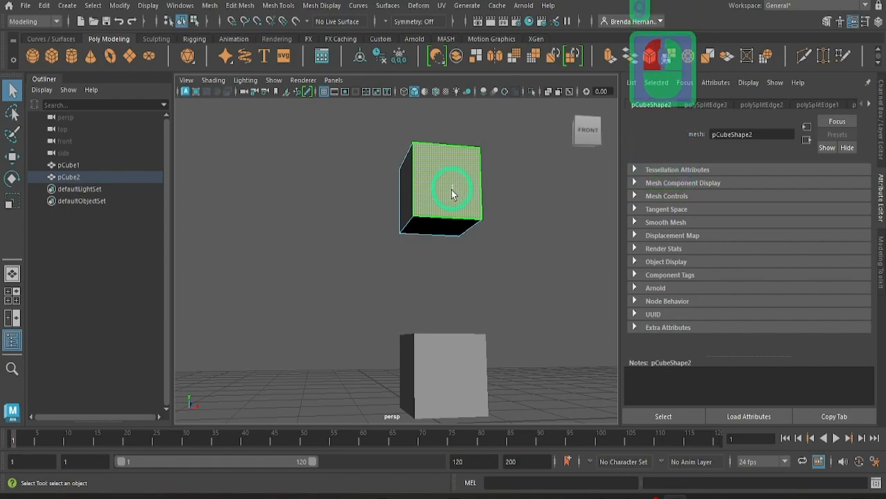
left_click(405, 201)
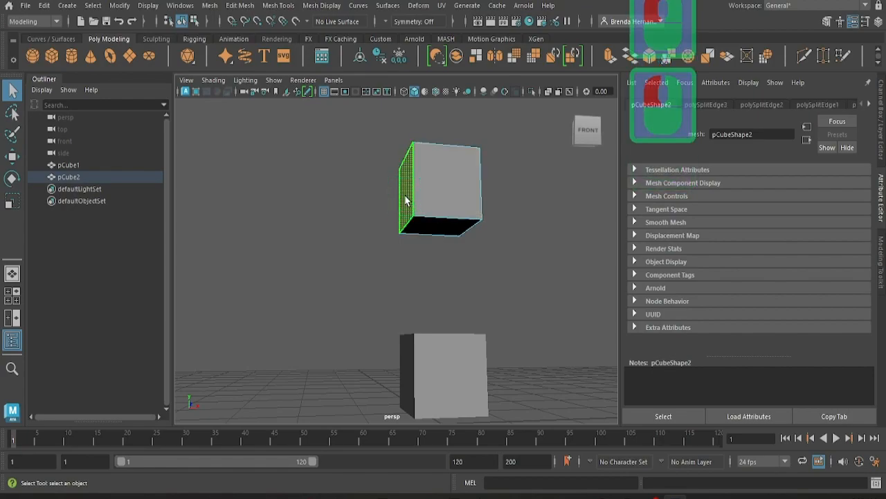
left_click(406, 200)
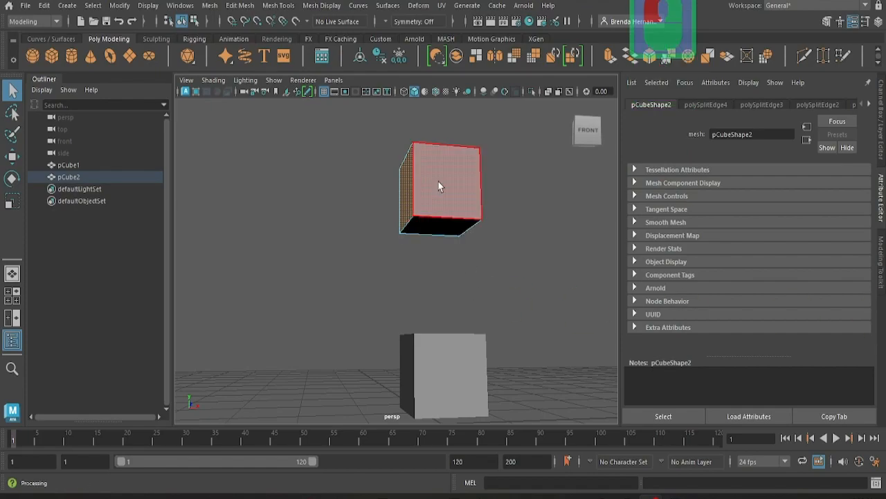
Pull the upper cube's front face forward and lower it between the two cubes, to about Y 1.81
left_click(439, 185)
key("w")
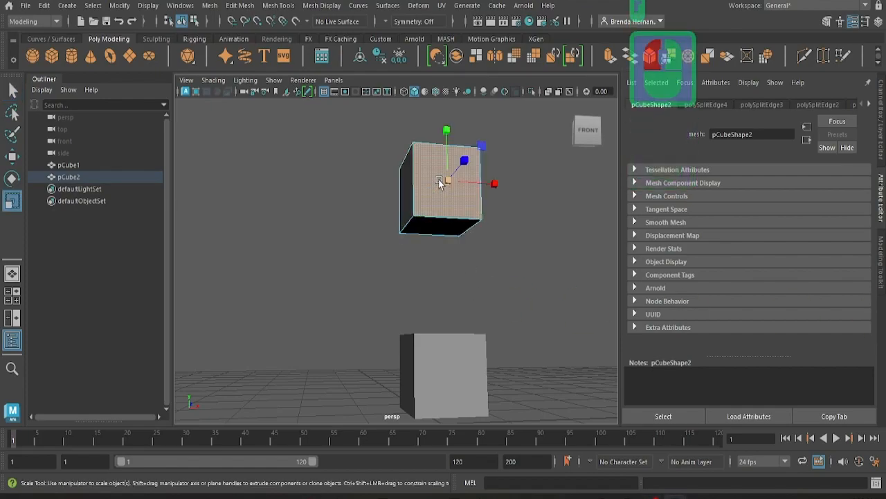
left_click_drag(464, 162, 478, 160)
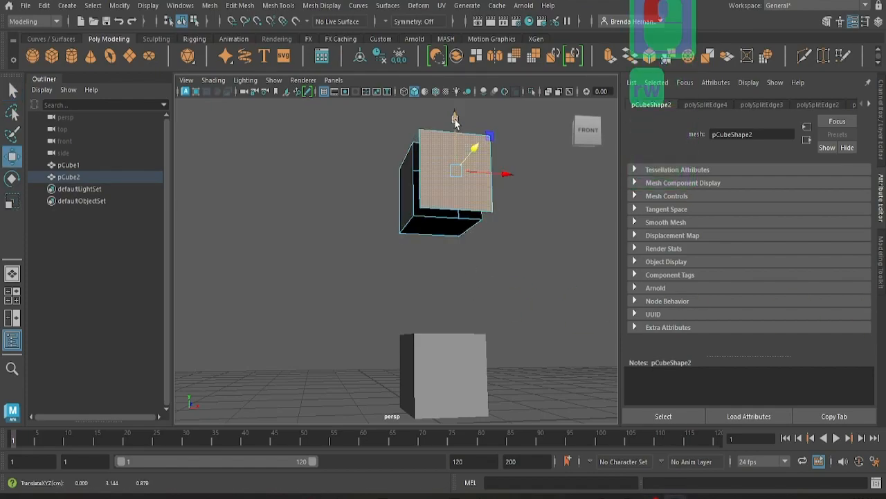
left_click_drag(456, 126, 461, 222)
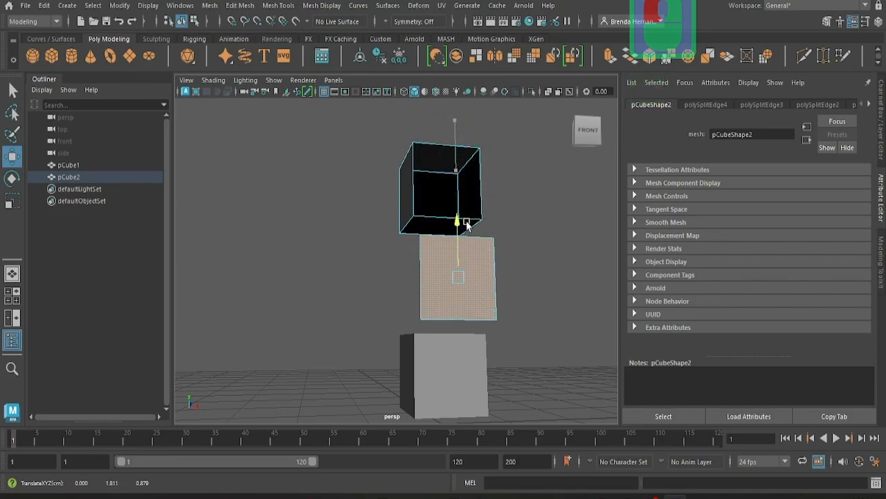
Move the upper cube's detached side face out of the cube and rotate it to face the front
left_click(411, 182)
left_click_drag(416, 174, 471, 155)
key("e")
scroll(487, 342, "down", 2)
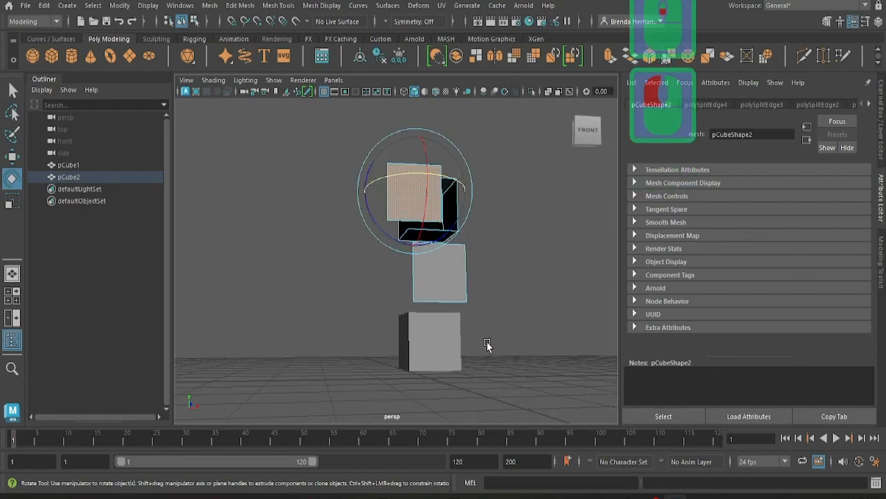
Place the lowered front face just above the lower cube's front side, at about Y 1.66, Z 0.44
left_click(458, 280)
key("w")
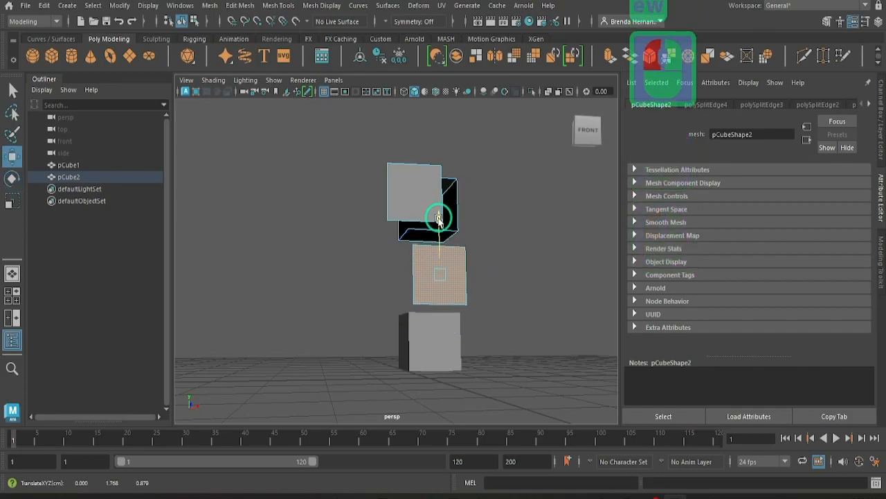
left_click_drag(438, 228, 438, 225)
left_click_drag(428, 377, 489, 387, "alt")
left_click_drag(513, 298, 495, 298)
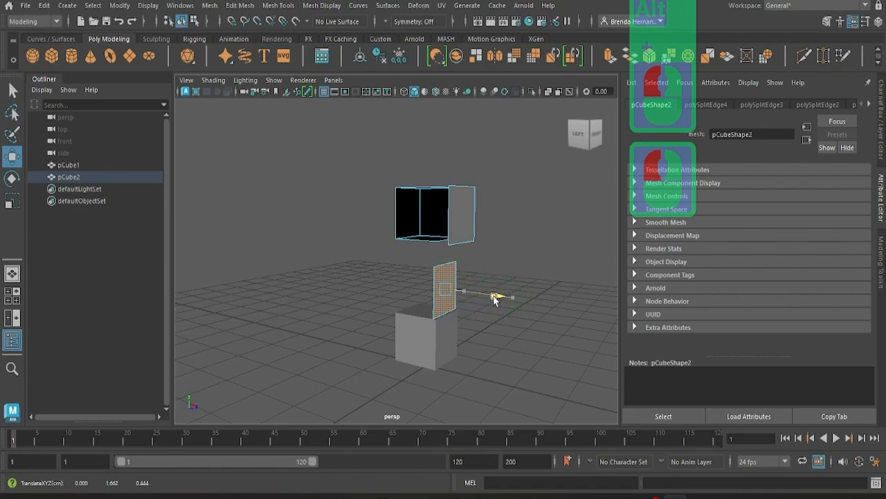
Stack the rotated side face directly above the lowered front face, at about Y 2.77, Z 0.60
left_click_drag(488, 356, 416, 369, "alt")
left_click(398, 229)
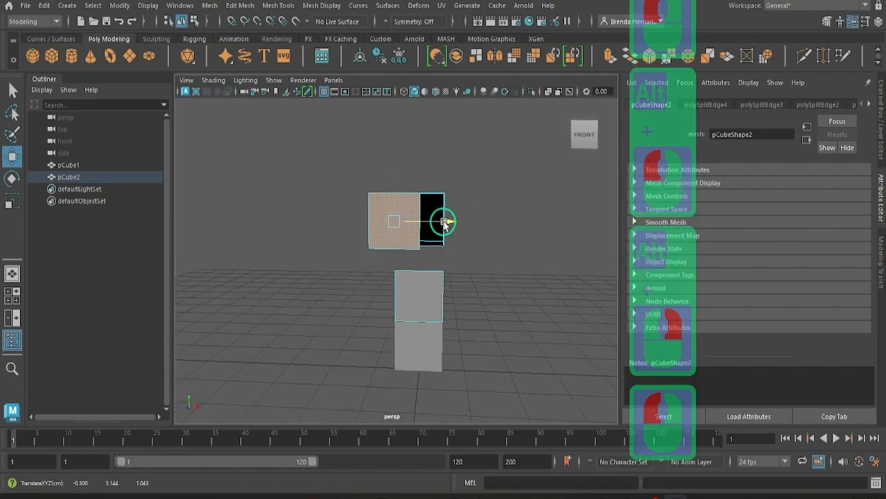
left_click_drag(439, 220, 471, 224)
mouse_move(423, 160)
left_mouse_down()
mouse_move(418, 185)
mouse_move(418, 173)
left_mouse_up()
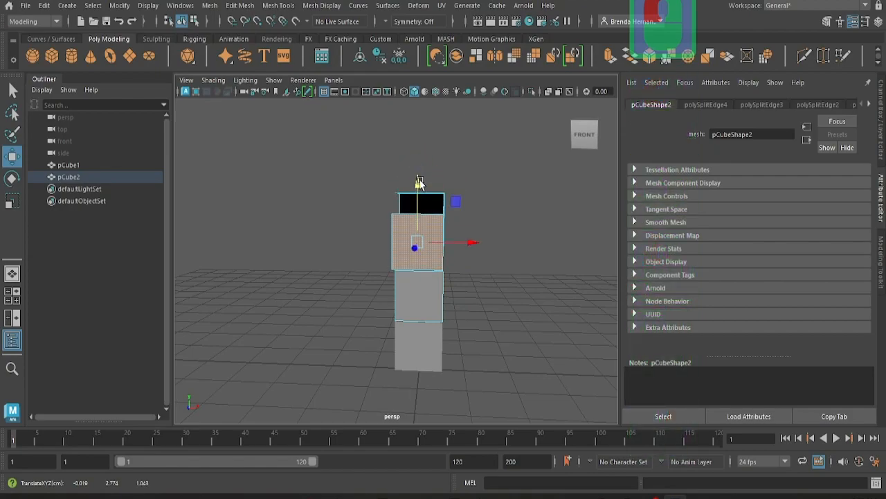
left_click_drag(429, 386, 496, 386, "alt")
left_click_drag(516, 238, 499, 233)
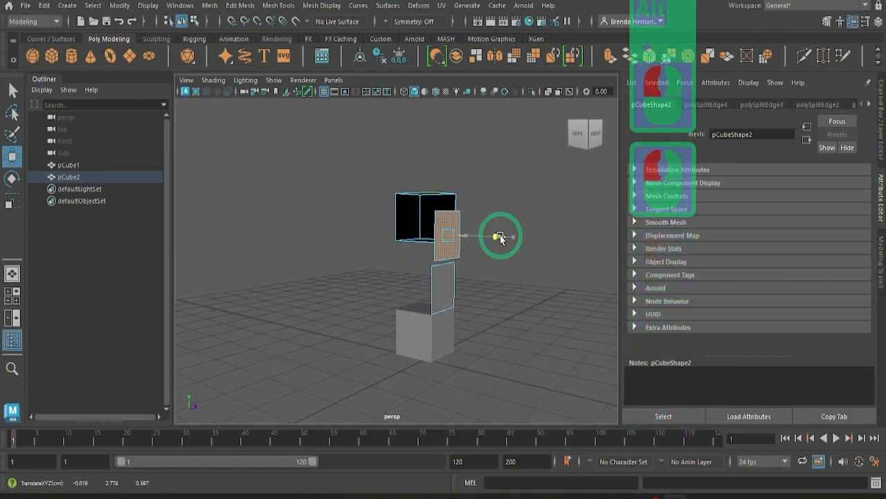
Bring the upper cube's back face forward and stack it above the other two panels, at about Y 3.68, Z 0.53
left_click(414, 206)
left_click_drag(457, 220, 496, 226)
left_click_drag(448, 160, 448, 137)
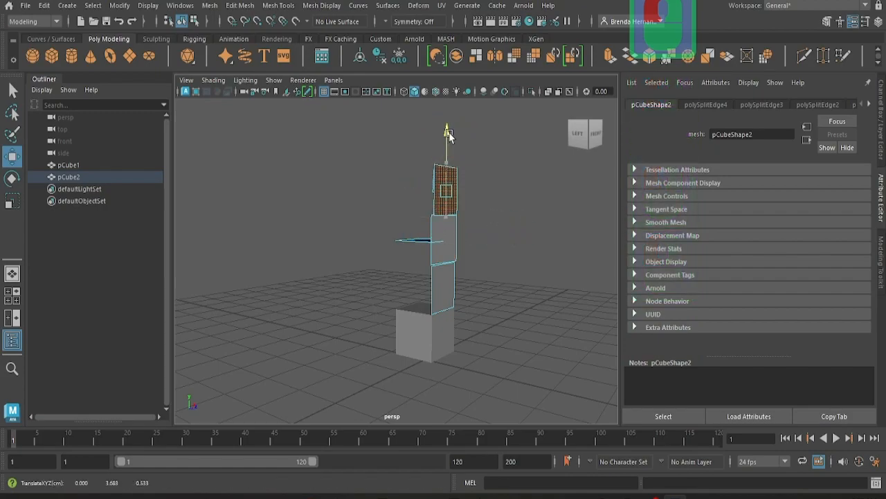
left_click(494, 189)
left_click_drag(515, 349, 294, 360, "alt")
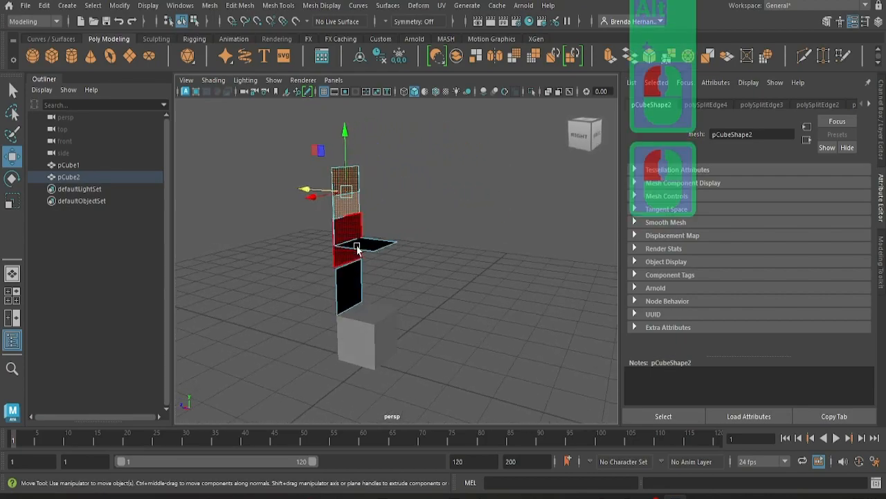
Align the middle panel's depth with the rest of the stack, at about Z 0.51
left_click(344, 241)
left_click_drag(319, 253, 302, 256)
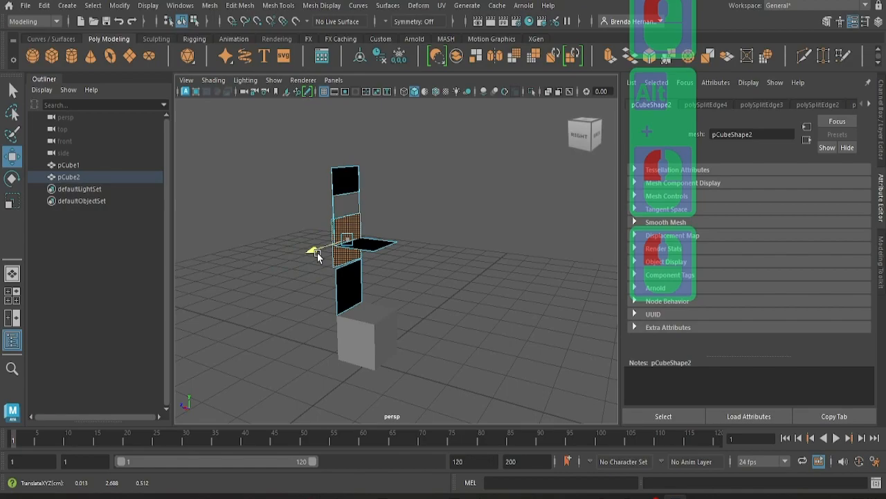
left_click(363, 244)
left_click_drag(311, 277, 468, 327, "alt")
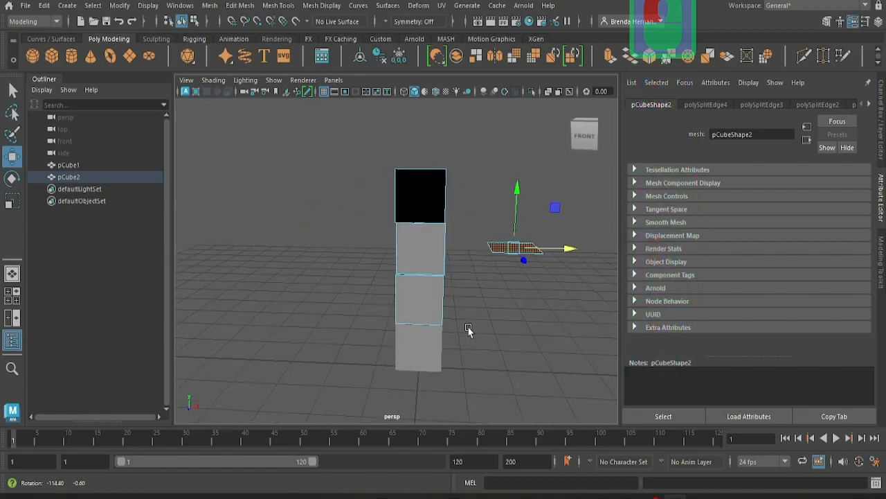
Raise the top, middle and bottom panels in turn to shift the stack upward from the lower cube
left_click(416, 182)
left_click_drag(416, 182, 419, 115)
left_click(419, 257)
left_click_drag(420, 188, 419, 169)
left_click(428, 284)
left_click_drag(420, 243, 421, 232)
left_click_drag(493, 371, 516, 389, "alt")
right_click_drag(515, 390, 500, 386, "alt")
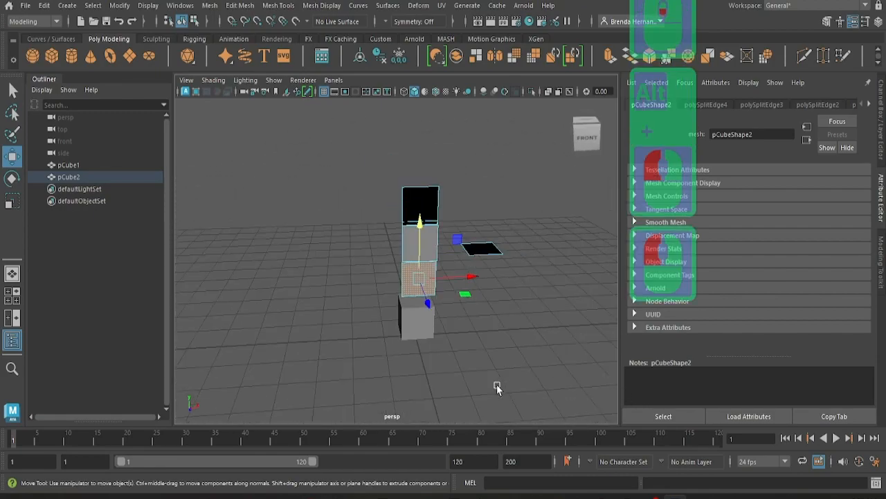
Move the bottom panel beside the stack at about X -1.37, Y 3.98, and lower the next panel to about Y 2.12
left_click(362, 285)
left_click_drag(467, 278, 429, 277)
left_click_drag(377, 225, 376, 149)
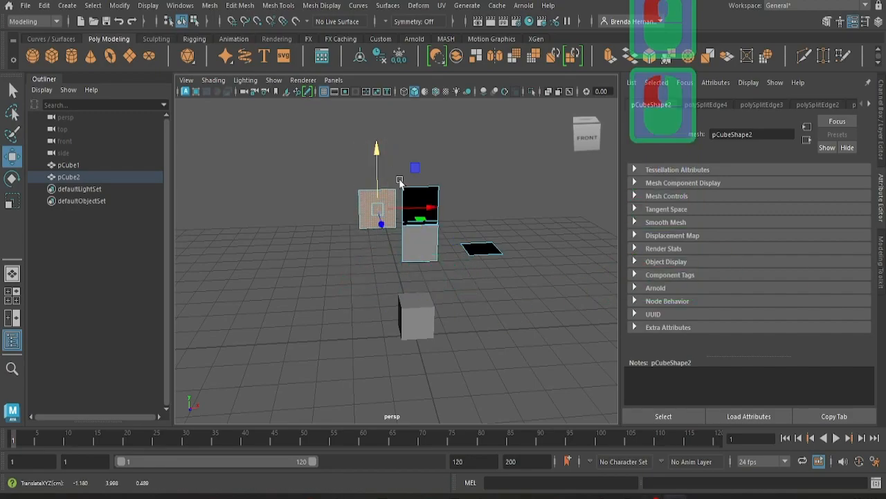
left_click(432, 261)
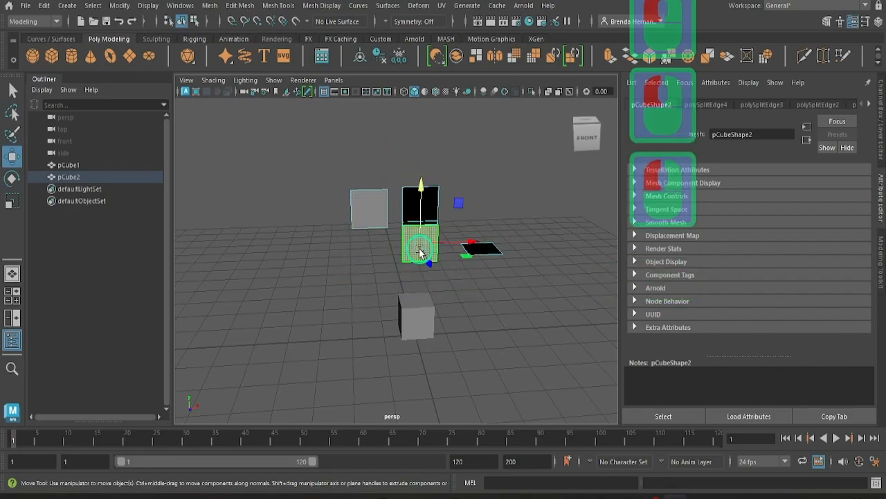
left_click_drag(423, 190, 422, 213)
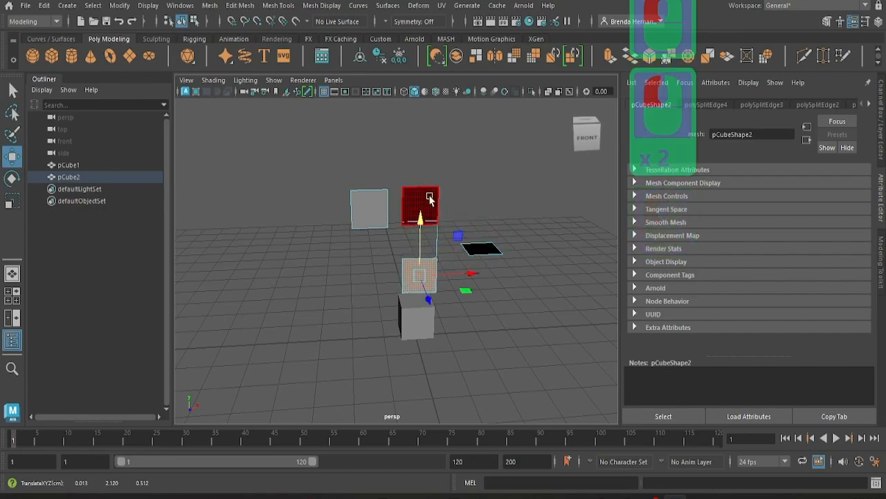
Try to separate the stack's remaining upper faces, shifting the stretched face sideways and back to about X 0.01
left_click(427, 193)
left_click_drag(421, 144, 422, 208)
left_click(408, 232)
left_click_drag(423, 172, 433, 100)
left_click(436, 214)
left_click_drag(472, 232, 498, 251)
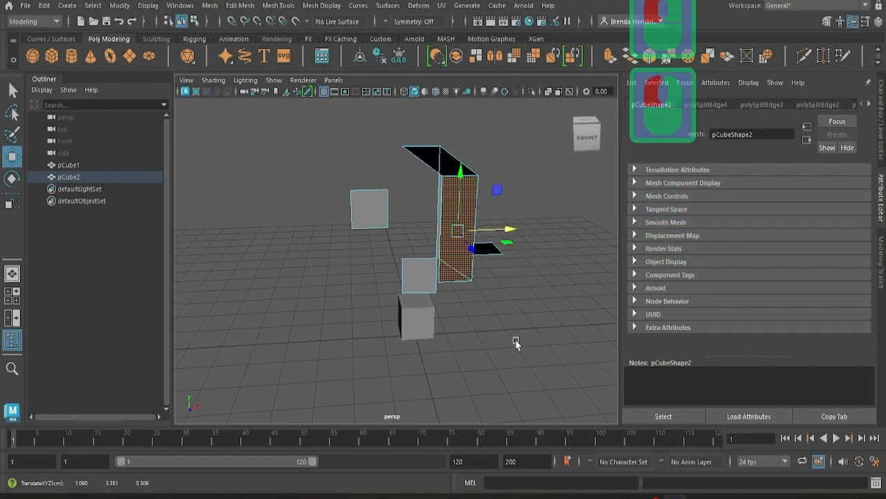
left_click_drag(515, 361, 499, 347, "alt")
left_click_drag(503, 225, 467, 229)
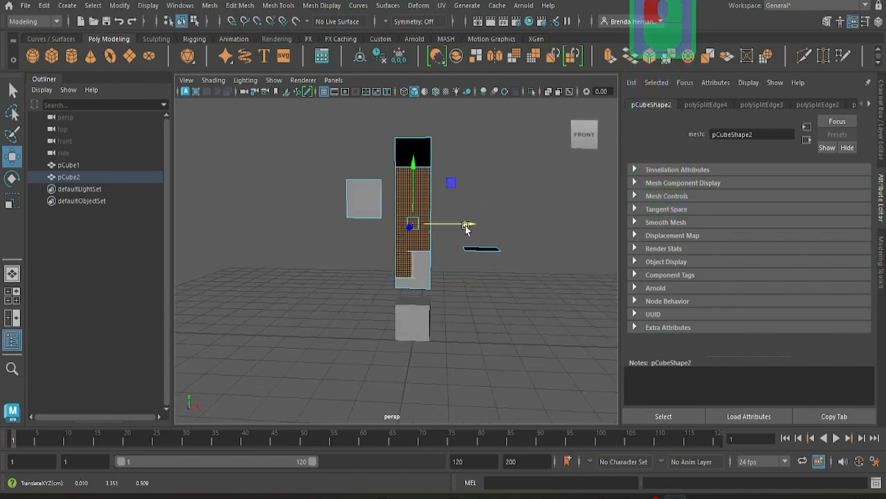
Delete the stretched face, its leftover side geometry and the black panel at the top of the stack
left_click(419, 286)
left_click(423, 224)
key("BackSpace")
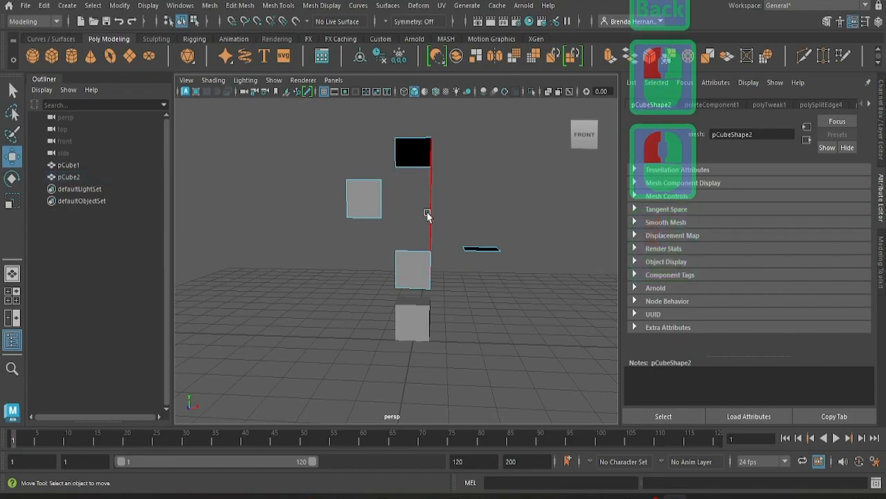
left_click(431, 207)
key("BackSpace")
left_click(421, 158)
key("BackSpace")
left_click(455, 287)
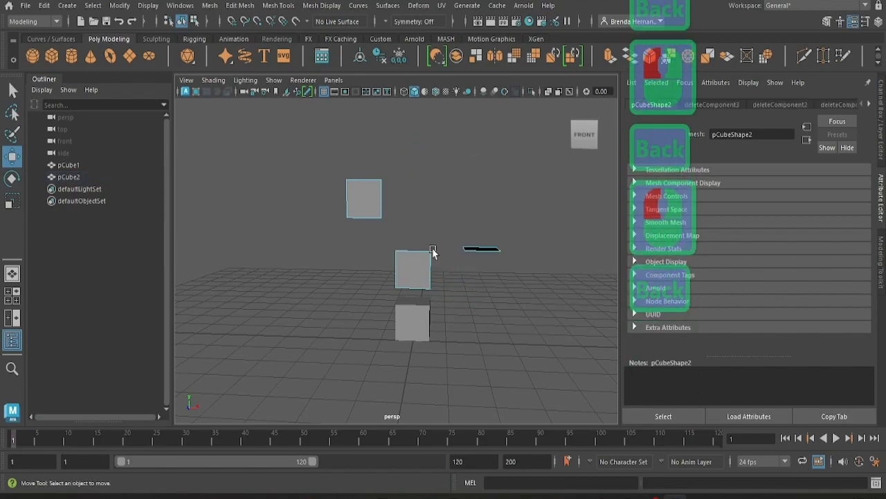
Duplicate the panel mesh with the raised panel beside the stack selected
left_click(362, 198)
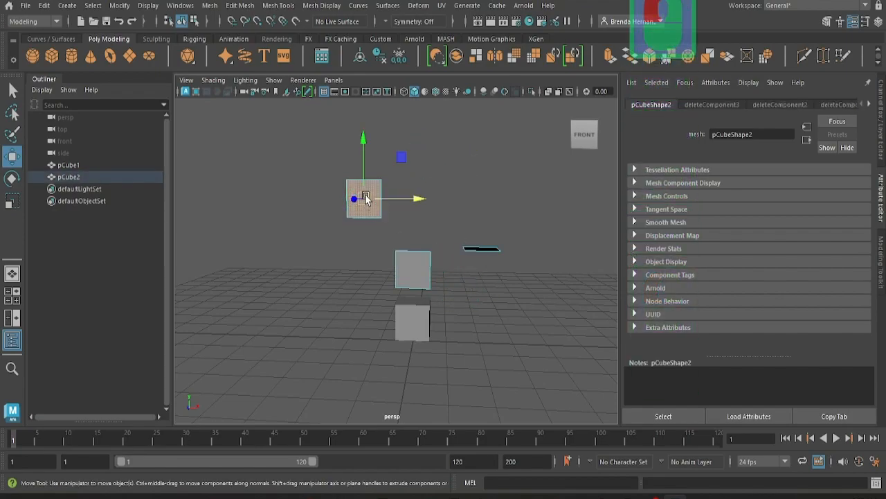
key("ctrl+d")
left_click_drag(367, 199, 367, 199)
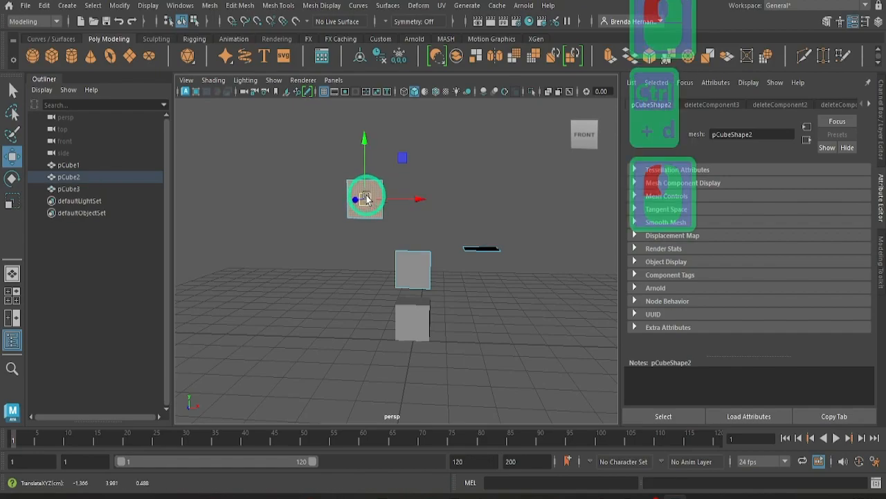
mouse_move(459, 370)
left_mouse_down("alt")
mouse_move(289, 376)
mouse_move(320, 368)
mouse_move(470, 373)
mouse_move(471, 365)
left_mouse_up("alt")
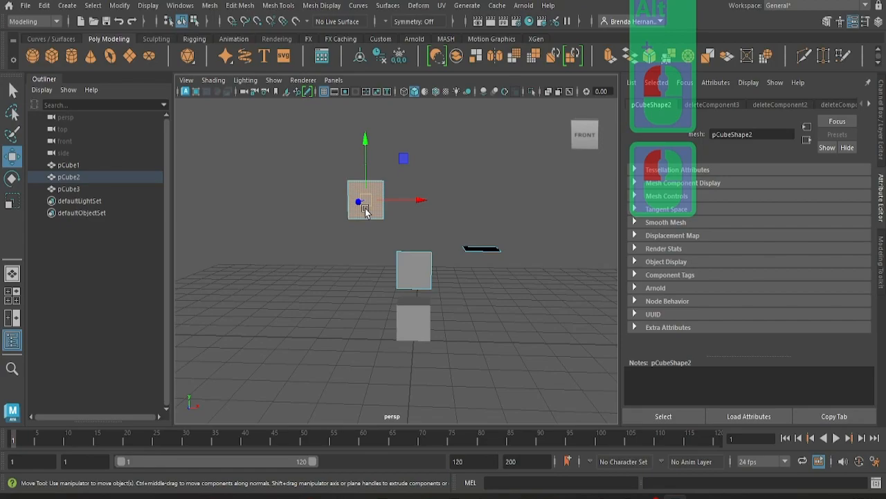
Try raising the original panel mesh pCube2 to about Y 4.57, and undo the move
left_click(80, 166)
left_click(76, 178)
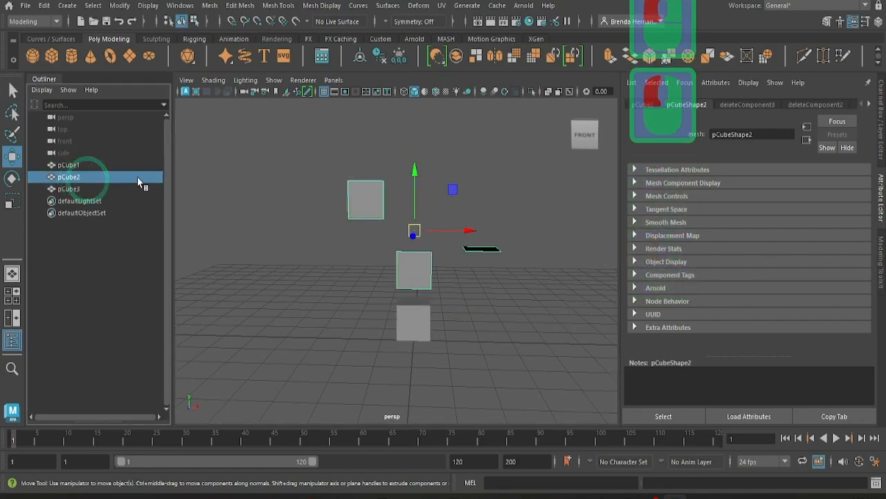
left_click_drag(412, 174, 421, 122)
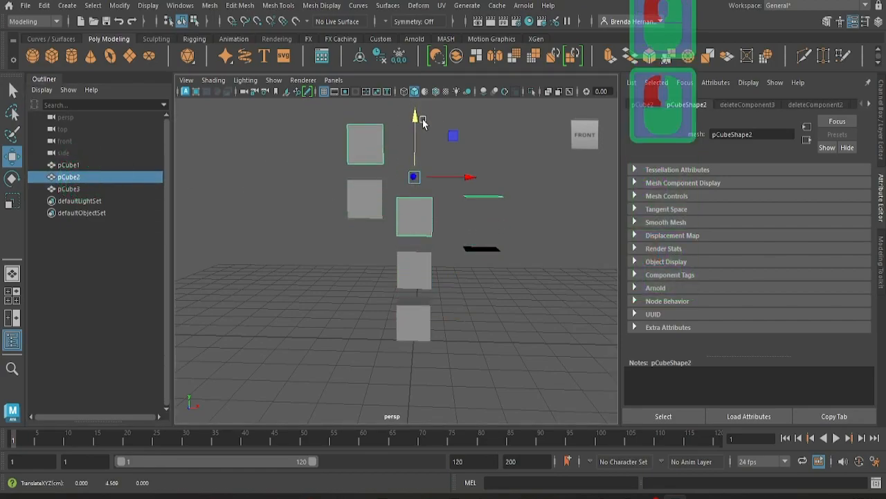
left_click_drag(502, 324, 486, 289, "alt")
scroll(486, 288, "down", 3)
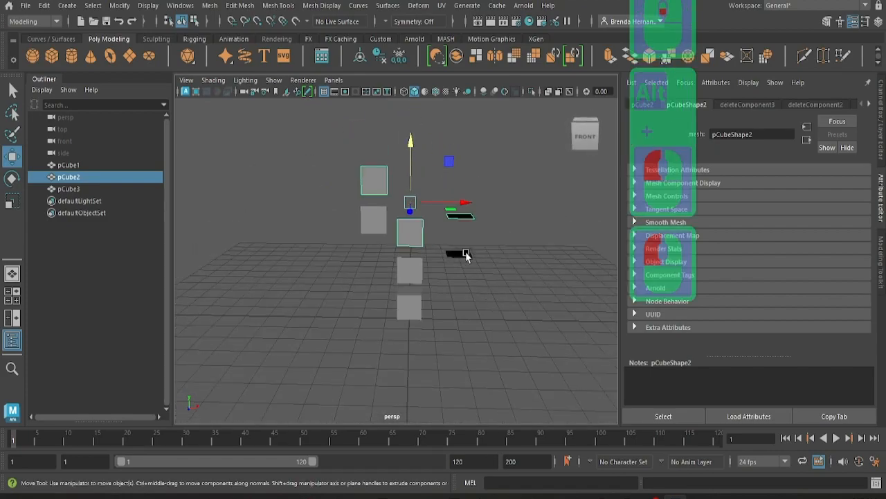
left_click(379, 182)
left_click(411, 247)
left_click(376, 176)
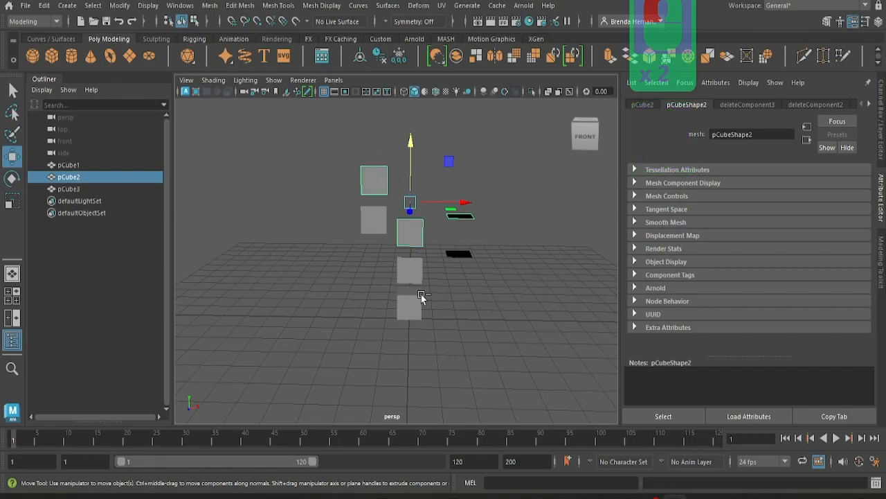
key("ctrl+z")
key("ctrl+z")
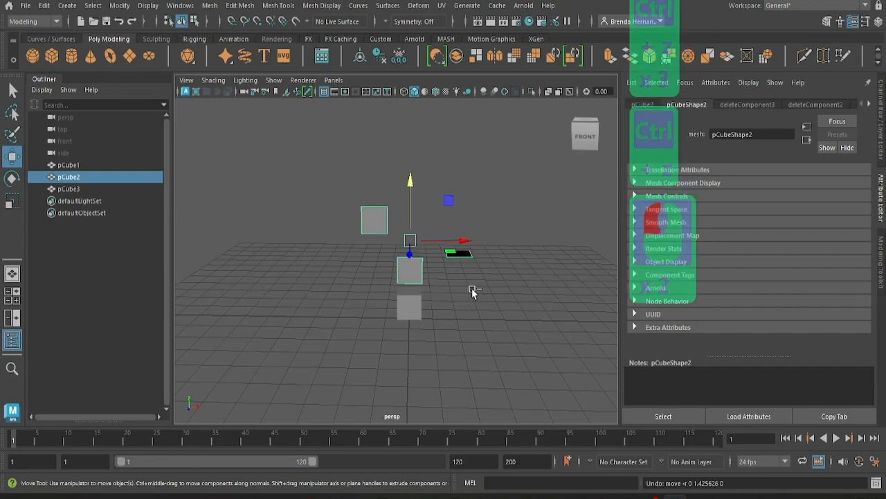
Delete the panel meshes pCube2 and pCube3, keeping only the lower cube
left_click(74, 167)
left_click(75, 177)
left_click(75, 188)
left_click(74, 177)
key("BackSpace")
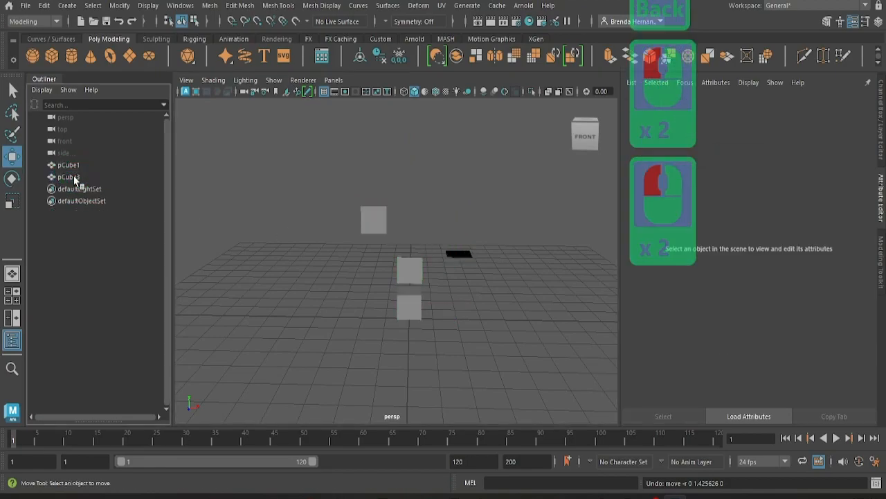
left_click(73, 177)
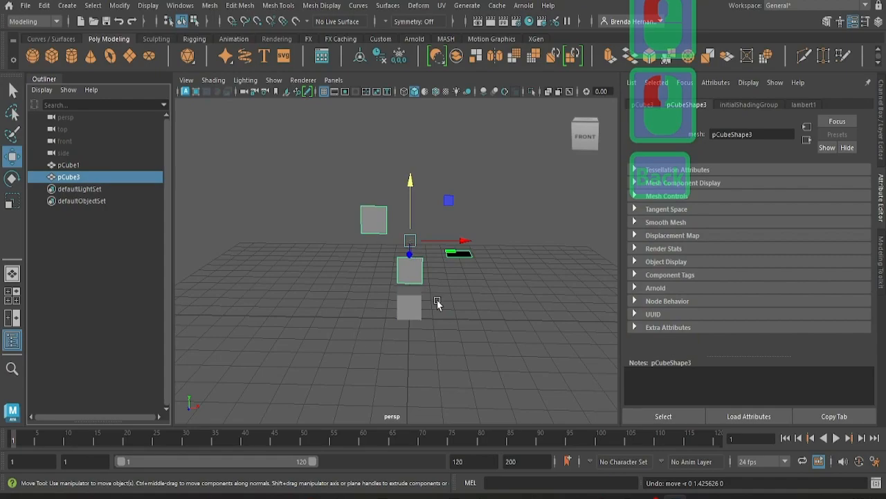
key("BackSpace")
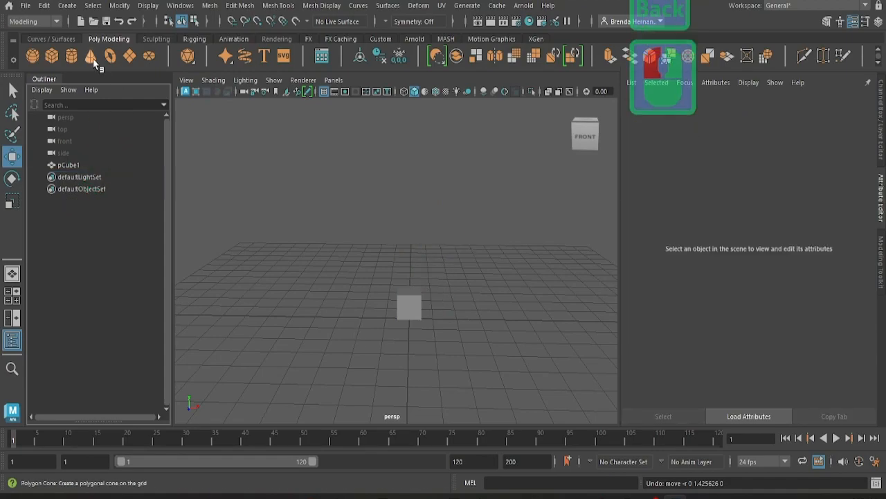
Create a new polygon cube and raise it well above the lower cube
left_click(51, 55)
left_click_drag(409, 261, 419, 121)
left_click(468, 223)
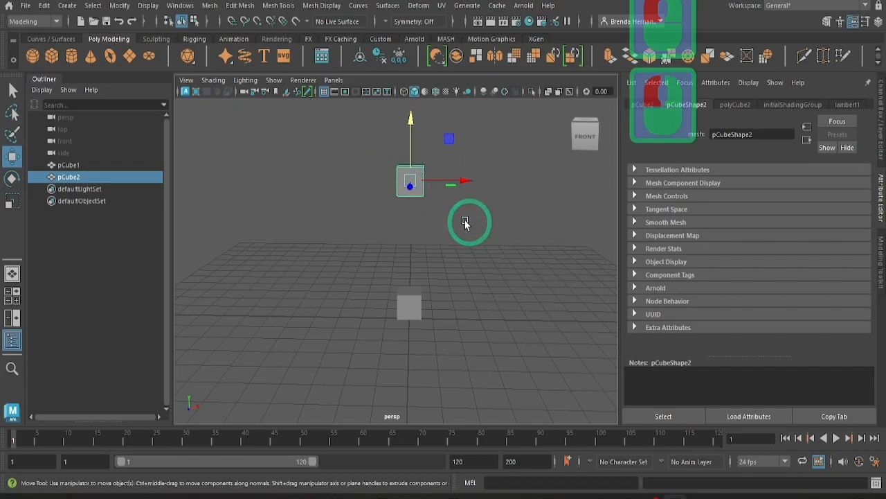
Run Detach on the new upper cube and switch the cube to face selection
left_click(236, 5)
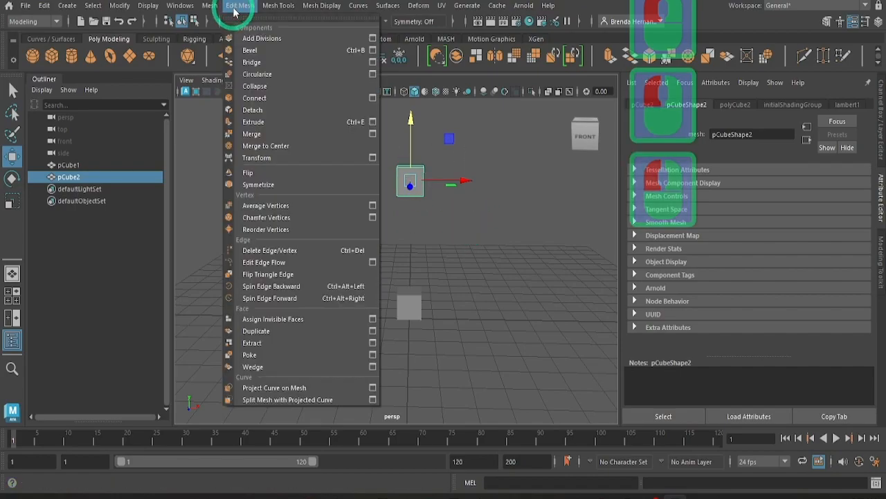
left_click(250, 108)
right_click_drag(417, 185, 418, 191)
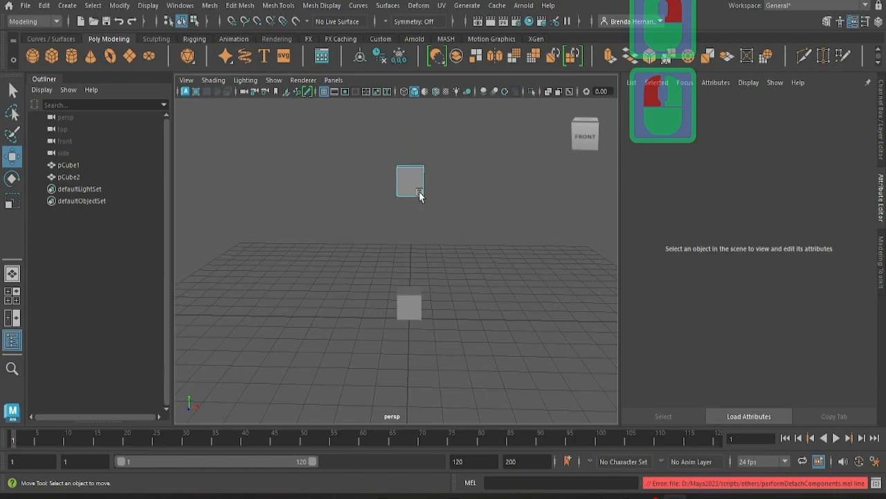
Try lowering the upper cube's front face to about Y 2.04, and undo the move
left_click(415, 192)
left_click_drag(414, 120, 409, 210)
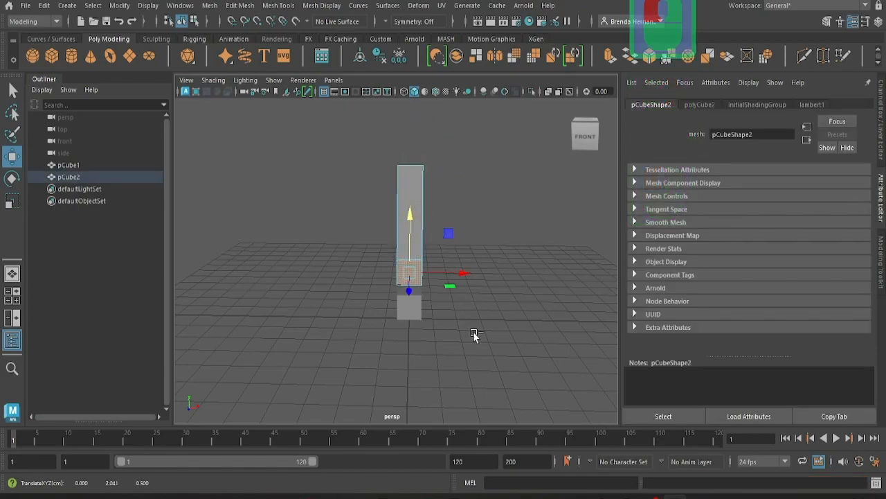
key("ctrl+z")
Detach the upper cube's front face and lower it to about Y 2.24, just above the lower cube
left_click(413, 185)
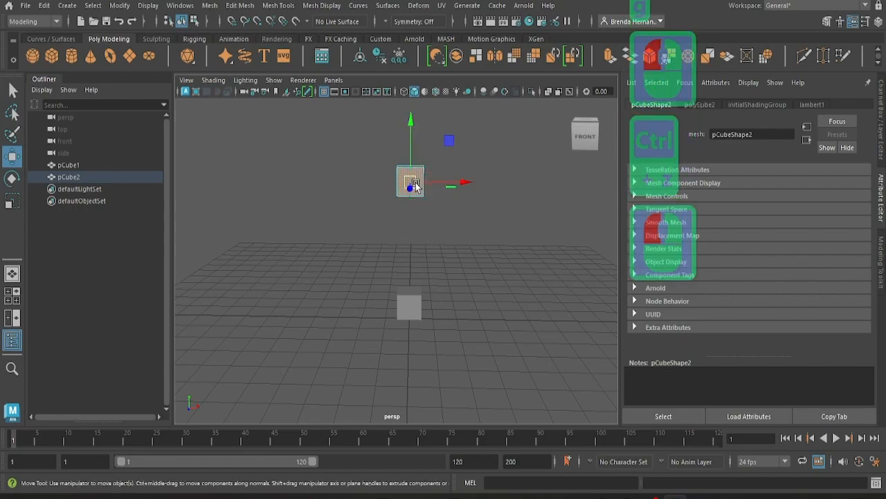
left_click(415, 190)
left_click_drag(416, 210, 472, 257)
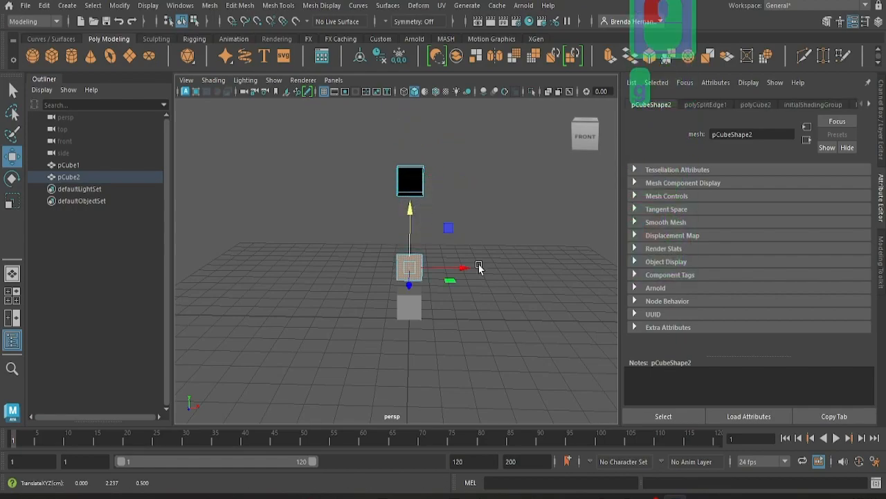
Detach the upper cube's right side face and lower it to about Y 3.40
left_click_drag(471, 317, 362, 316, "alt")
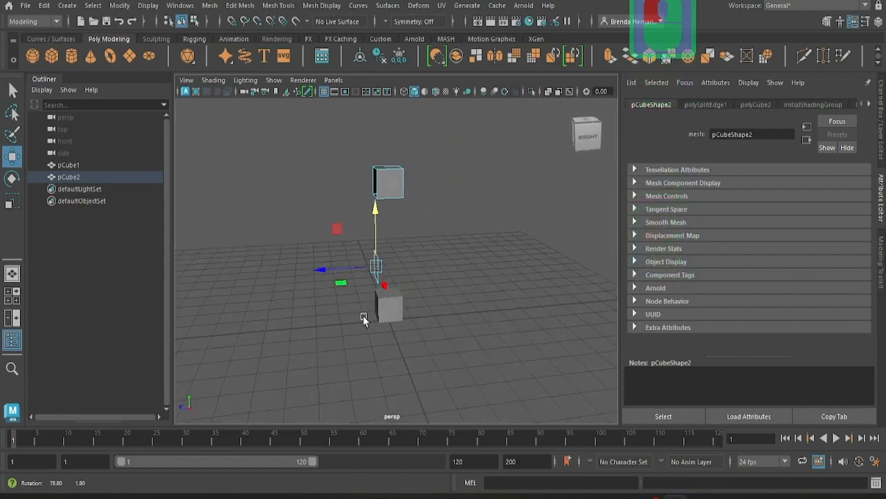
left_click_drag(390, 126, 404, 180)
key("ctrl+z")
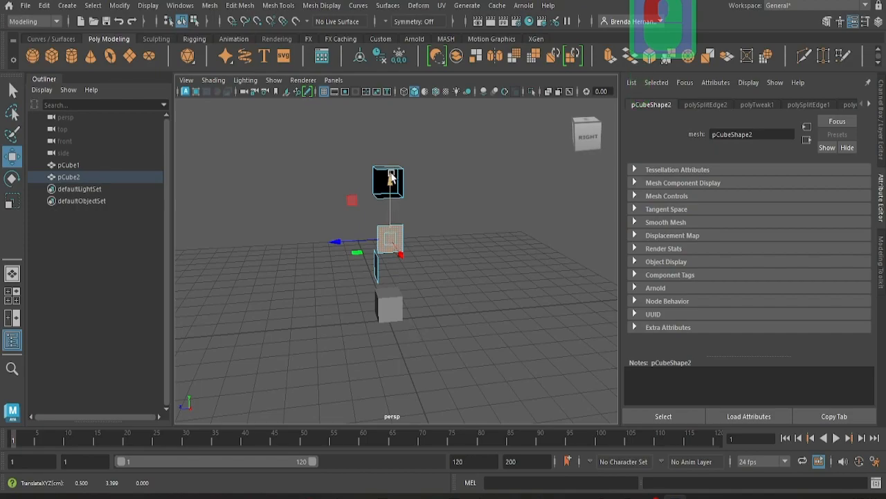
Try to rotate the lowered side face with the Rotate tool
left_click_drag(425, 331, 488, 328, "alt")
key("e")
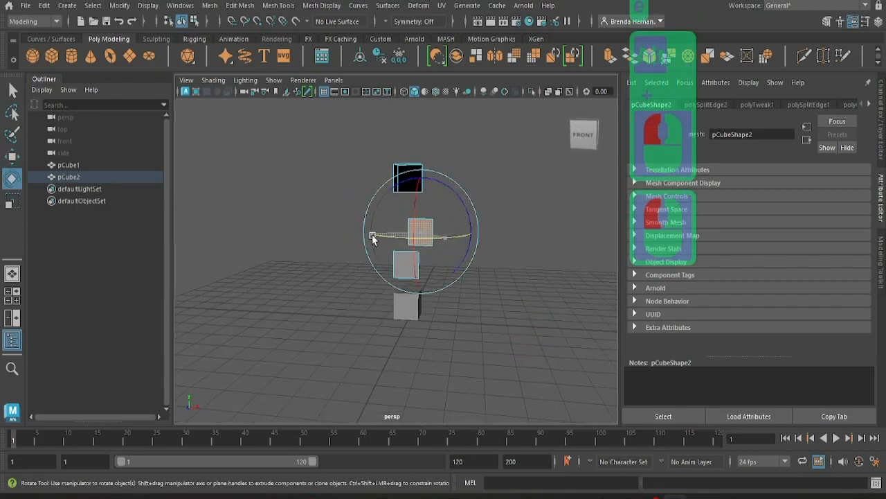
left_click(414, 315)
double_click(424, 235)
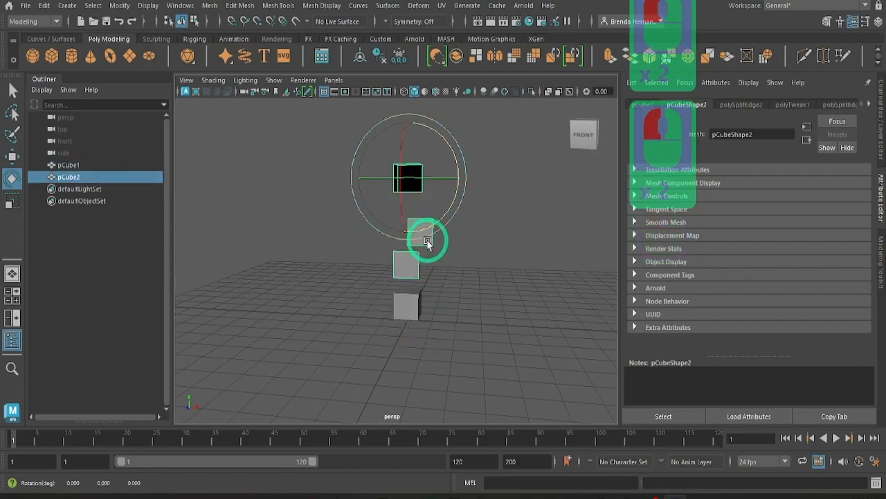
triple_click(429, 250)
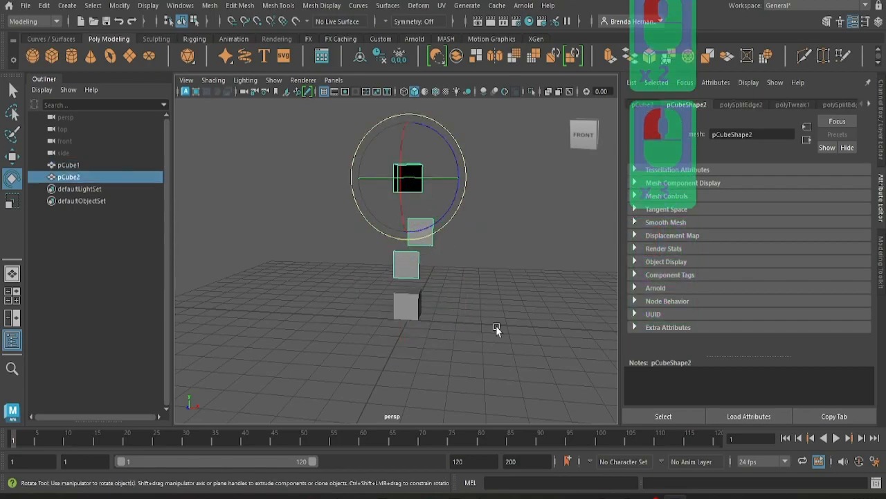
left_click(488, 336)
key("q")
left_click(325, 237)
left_click(424, 236)
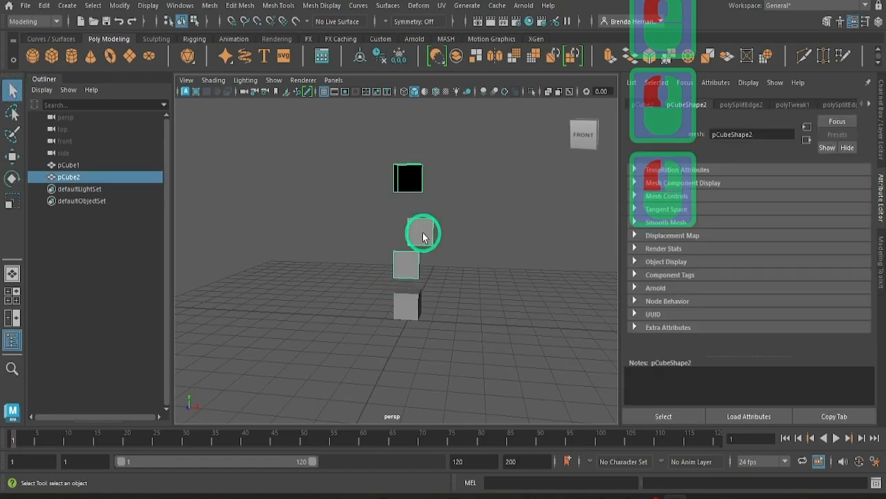
left_click(424, 236)
key("r")
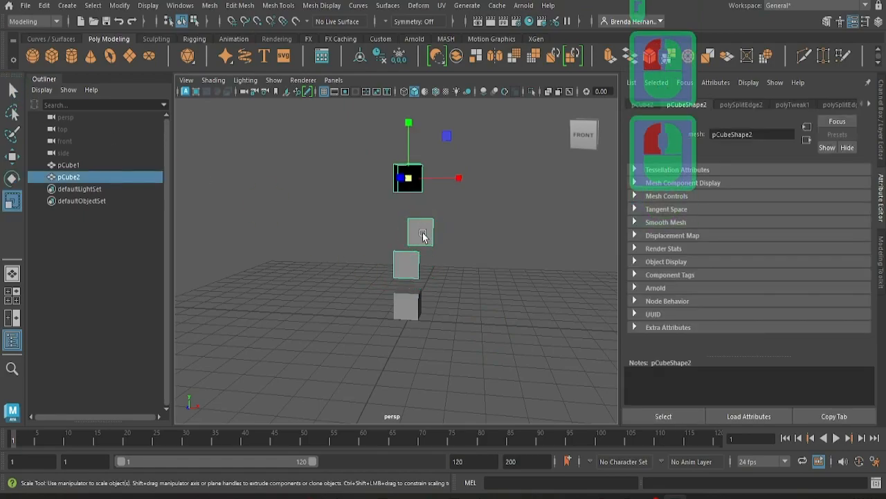
key("w")
left_click(421, 246)
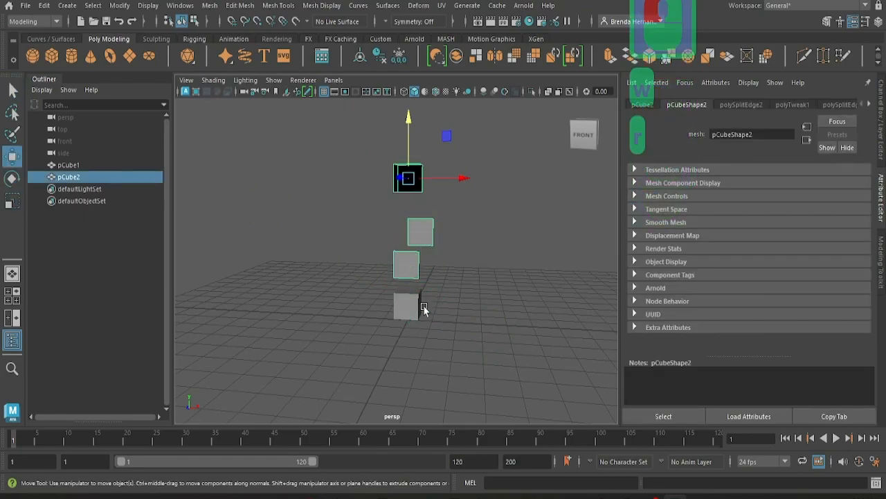
left_click(450, 309)
Undo back through the side face's rotation so the face itself is selected again
key("ctrl+z")
key("ctrl+z")
key("ctrl+z")
key("ctrl+z")
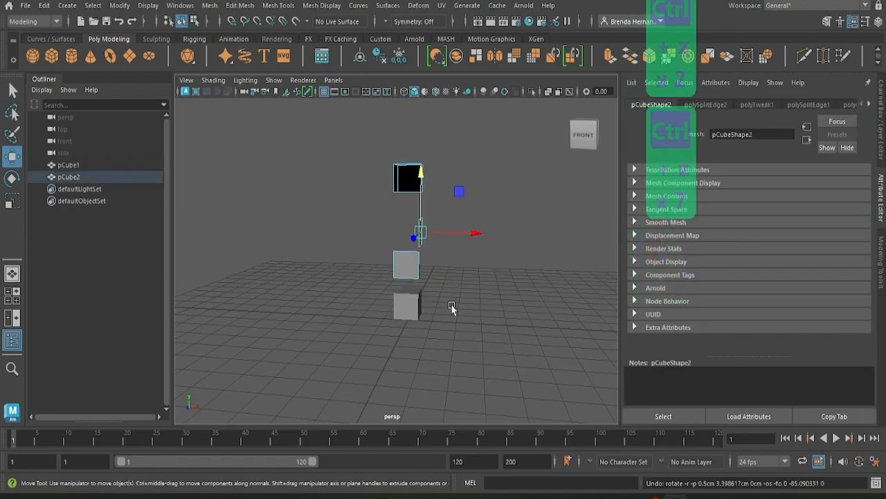
key("ctrl+shift+z")
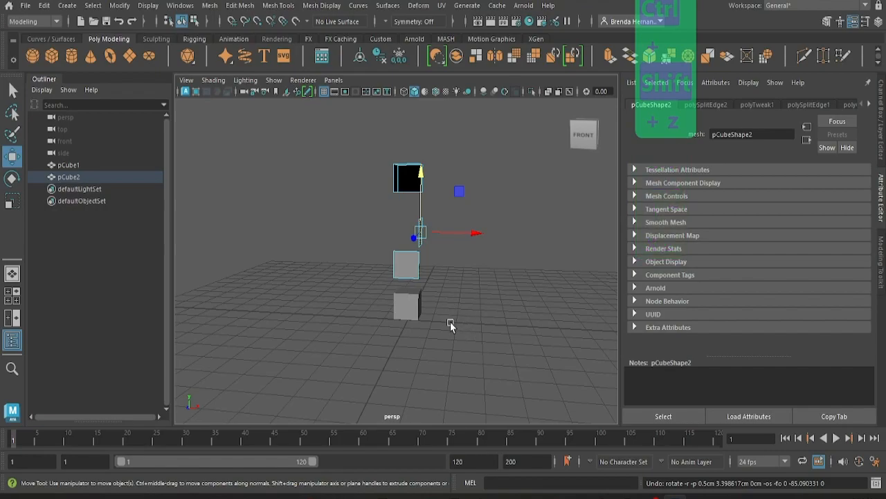
Centre the detached right side face over the front panel at about X -0.01, and rotate it about the vertical axis to face front
left_click_drag(470, 239, 463, 237)
left_click_drag(493, 365, 360, 350, "alt")
left_click_drag(341, 237, 332, 239)
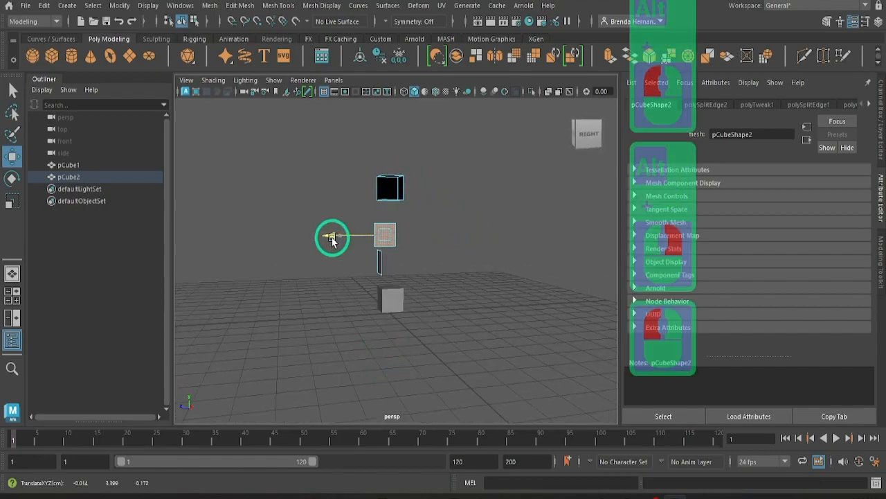
left_click_drag(415, 354, 460, 360, "alt")
key("e")
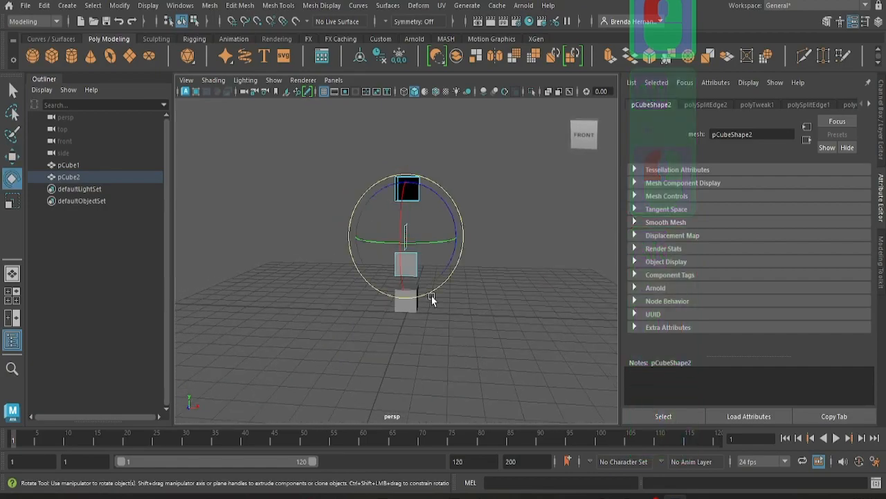
left_click(422, 243)
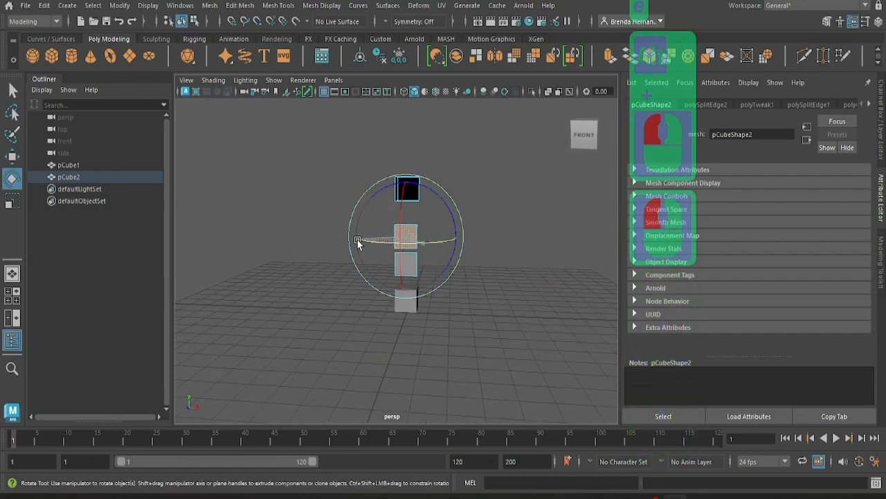
Lower the rotated side panel to about Y 3.28 so it sits on the front panel, and fine-tune its rotation
key("w")
left_click(412, 180)
scroll(435, 344, "down", 2)
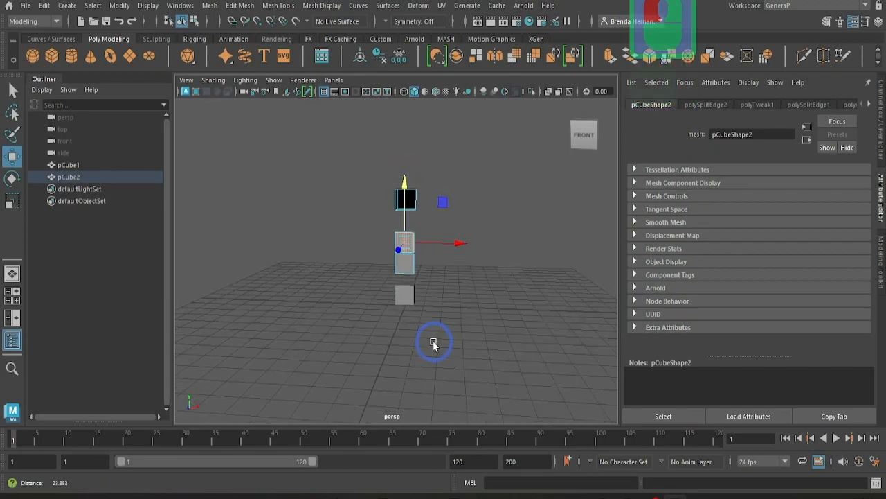
left_click_drag(431, 303, 313, 235, "alt")
left_click_drag(370, 347, 411, 386, "alt")
key("e")
left_click(426, 241)
left_click(464, 269)
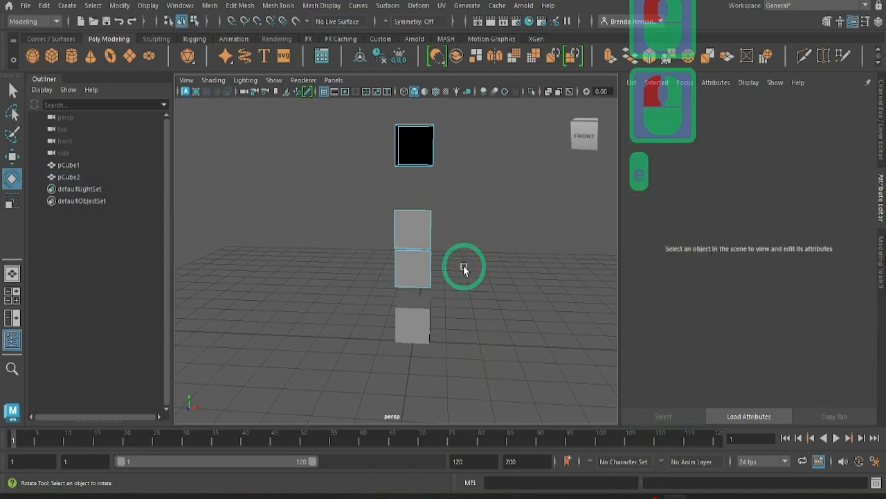
Move the side panel in depth to about Z 0.52 so it lines up with the front panel
left_click_drag(531, 379, 522, 273, "alt")
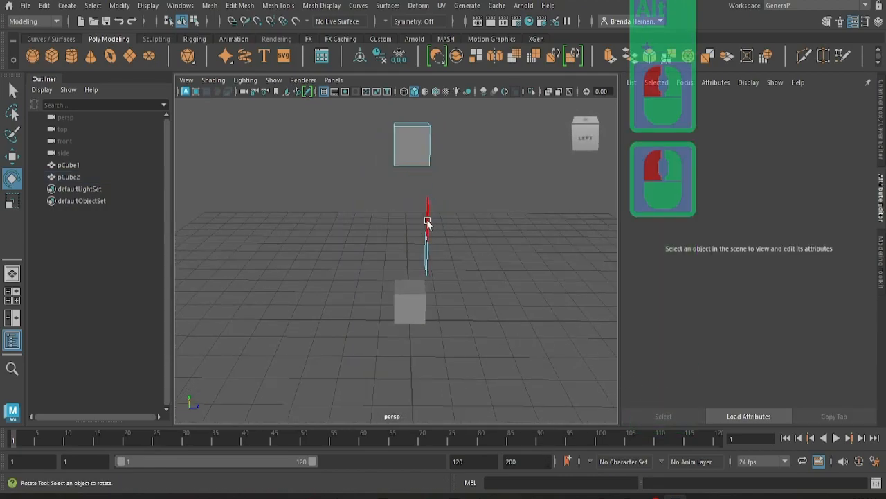
left_click(429, 218)
key("w")
left_click(483, 220)
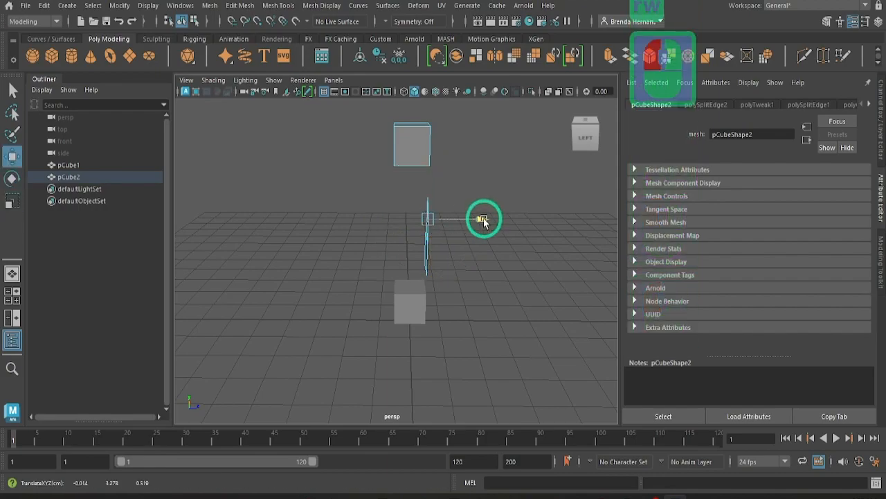
key("e")
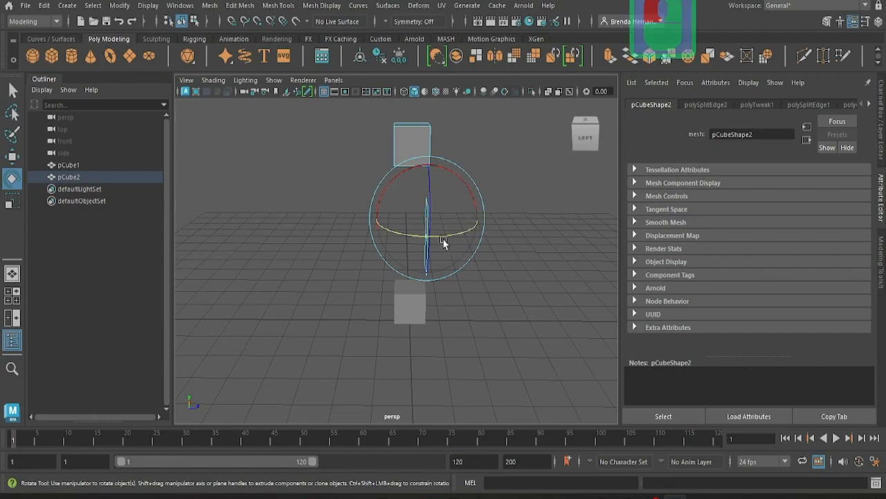
Detach the upper cube's left side face and lower it below the cube
left_click_drag(446, 241, 411, 143)
key("g")
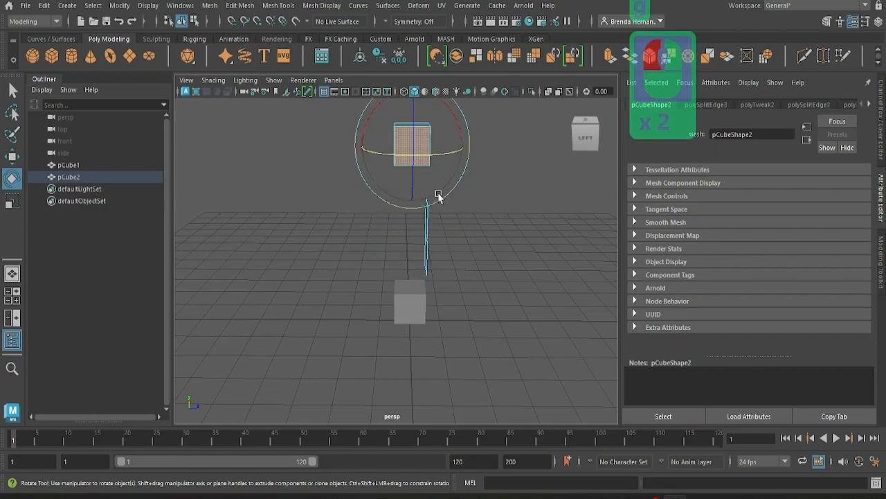
left_click(421, 142)
right_click_drag(420, 143, 421, 170)
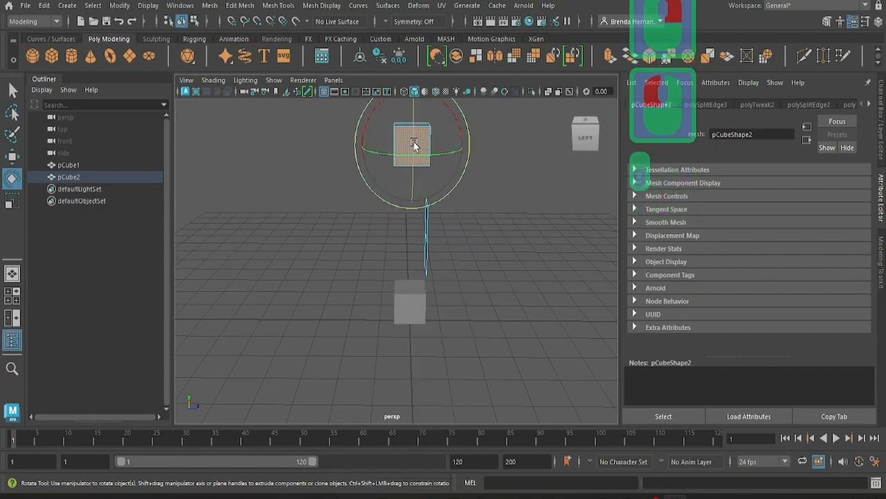
left_click(425, 143)
scroll(422, 143, "down", 2)
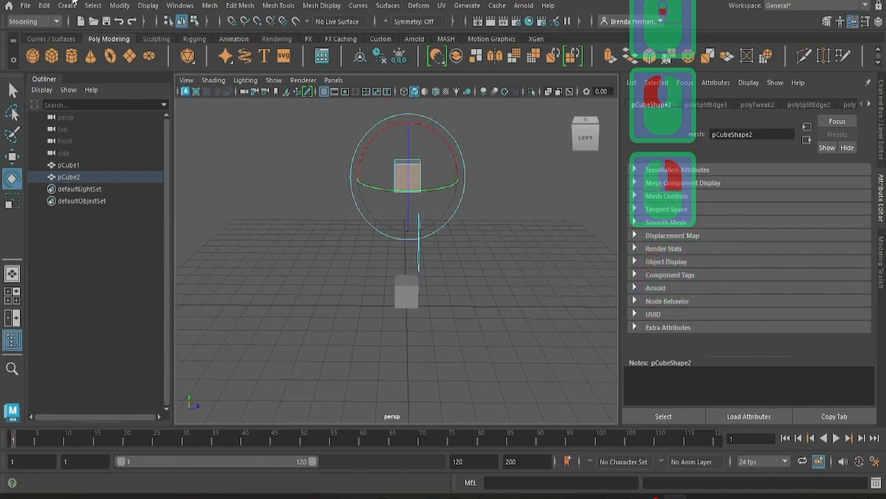
left_click(12, 90)
left_click(412, 173)
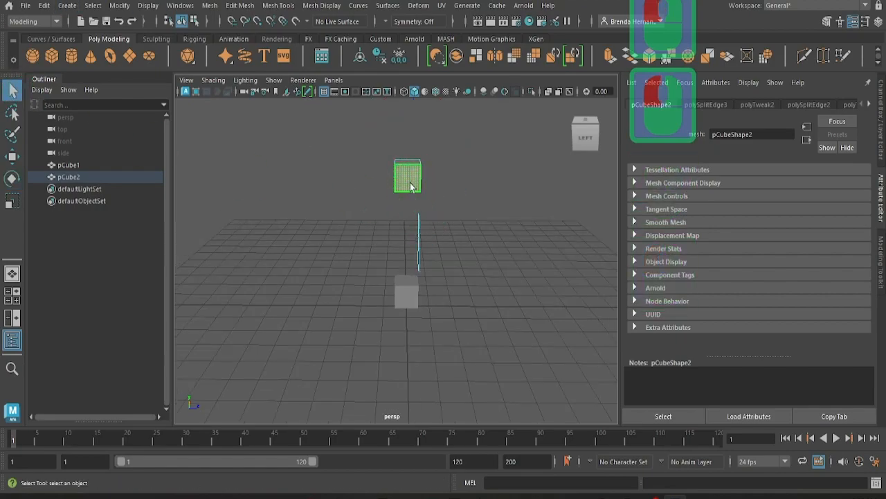
left_click(412, 188)
key("r")
key("w")
left_click_drag(408, 123, 408, 163)
Move the detached left face over the panel stack, to about X -0.03, Y 4.47 and Z 0.62
left_click_drag(469, 315, 340, 288, "alt")
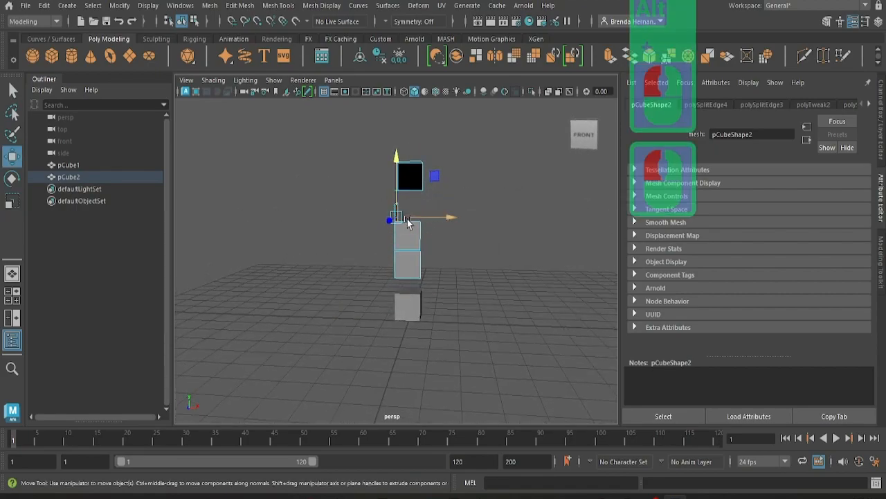
left_click_drag(436, 217, 459, 214)
left_click_drag(419, 159, 418, 132)
left_click_drag(479, 315, 362, 317, "alt")
left_click_drag(331, 193, 316, 198)
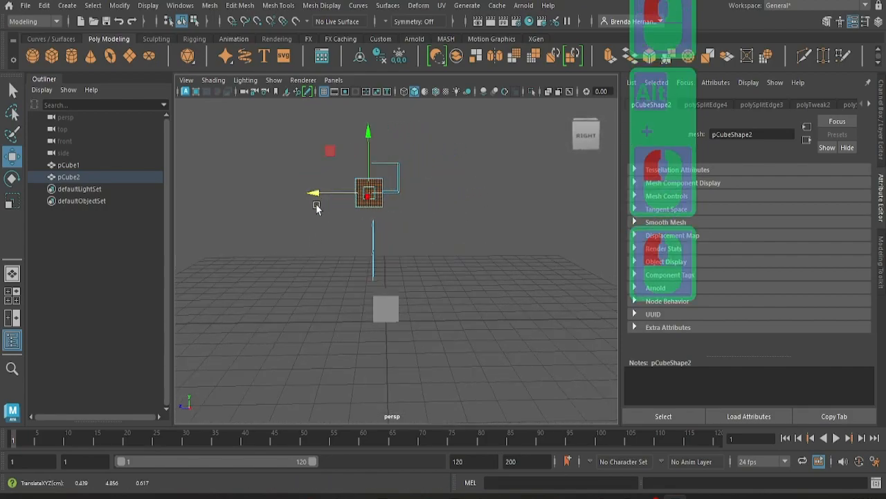
left_click_drag(336, 358, 451, 368, "alt")
left_click_drag(477, 194, 465, 198)
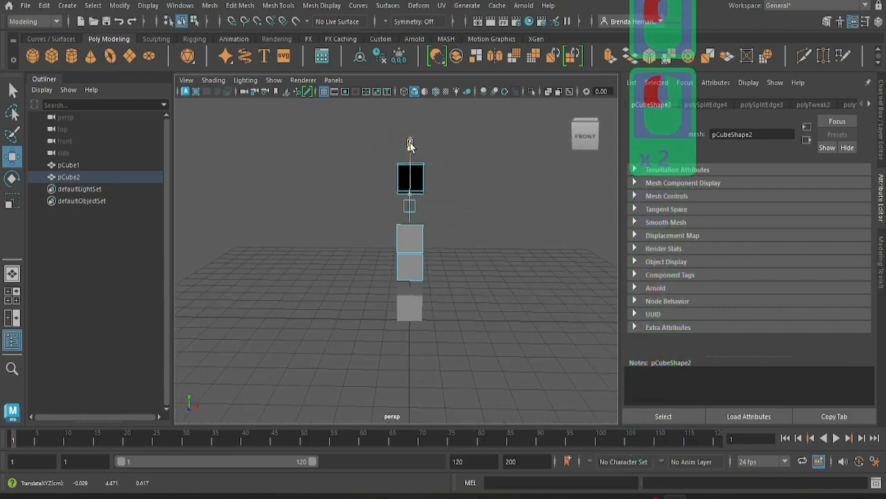
Rotate the left panel about the vertical axis to face front, and adjust its height and depth to line up with the panel below
key("e")
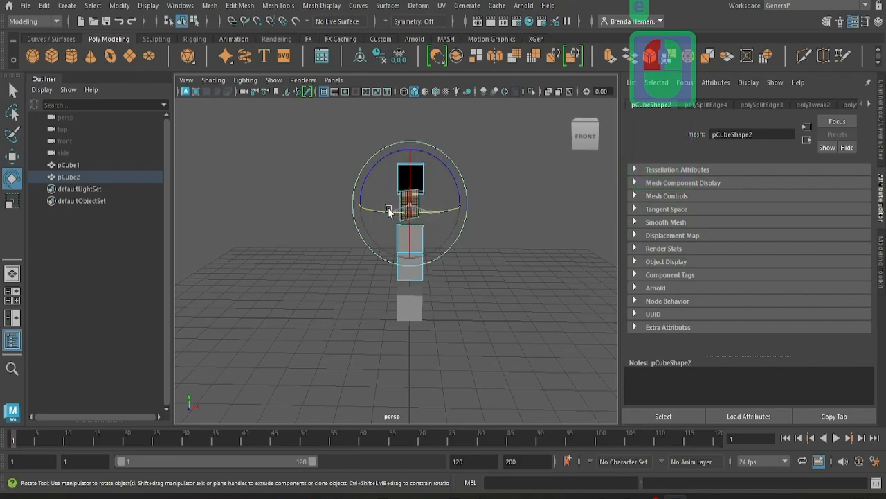
left_click_drag(360, 208, 369, 206)
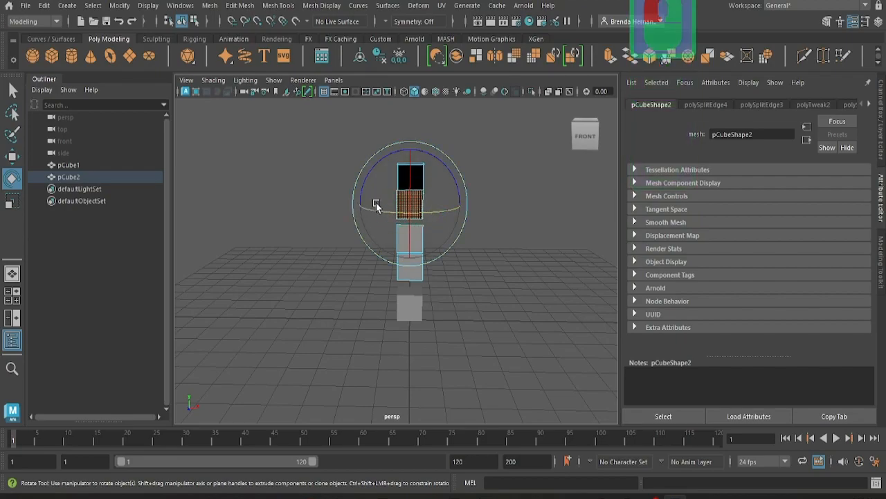
key("w")
left_click_drag(409, 144, 407, 150)
left_click_drag(455, 313, 530, 338, "alt")
left_click_drag(480, 206, 477, 206)
scroll(457, 258, "up", 3)
key("e")
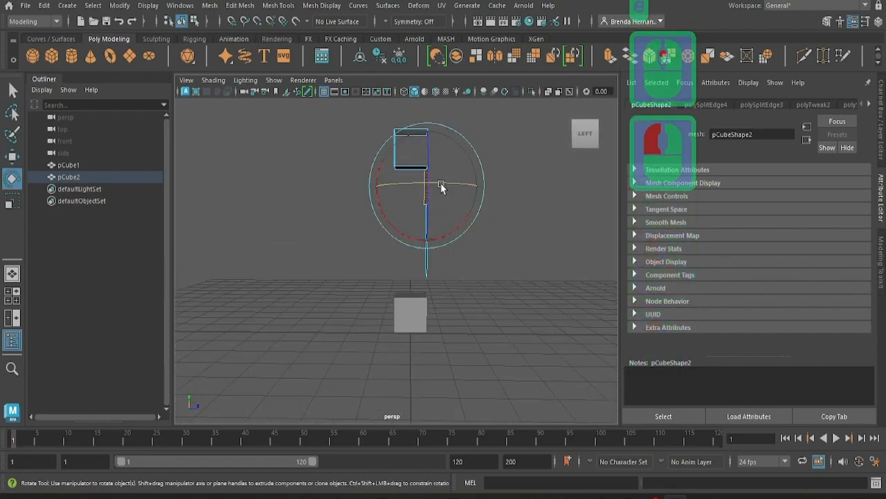
left_click_drag(441, 183, 438, 184)
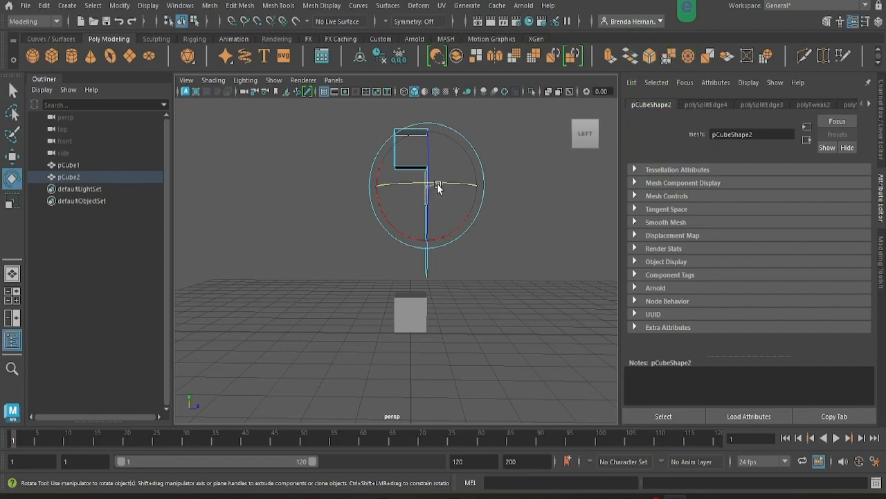
left_click(479, 361)
Detach the upper cube's bottom face and move it along X out to the right of the stack
left_click_drag(482, 323, 362, 357, "alt")
left_click(412, 217)
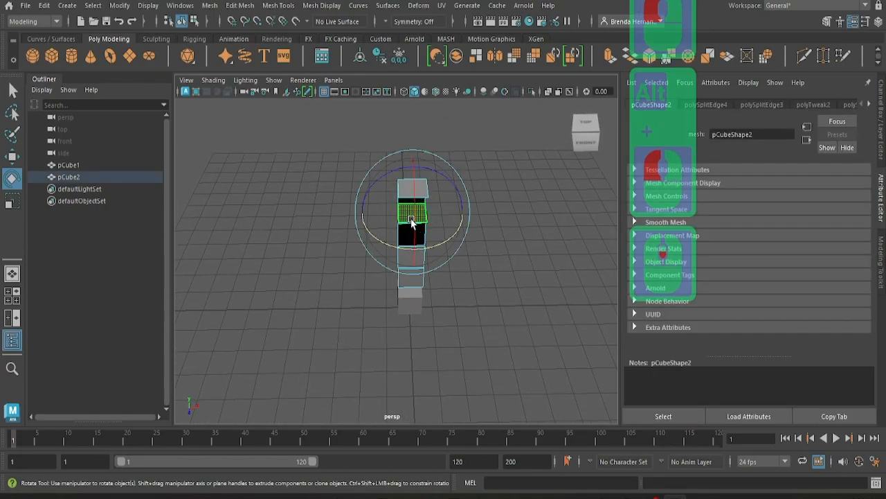
key("w")
left_click_drag(459, 212, 525, 210)
key("ctrl+z")
key("g")
left_click_drag(462, 212, 534, 211)
Detach the upper cube's top face and raise it well above the remaining back face
left_click(413, 191)
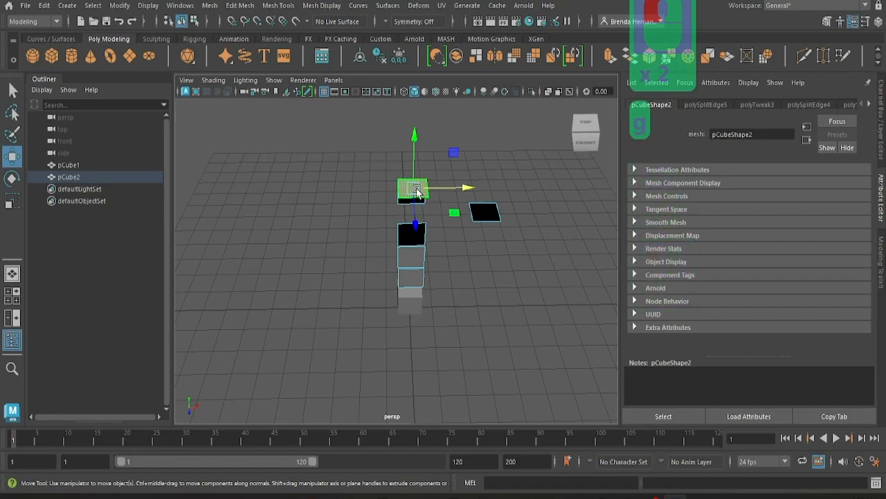
key("g")
left_click_drag(414, 133, 414, 97)
Move the remaining back face forward in depth and align it directly on top of the panel stack
left_click(420, 200)
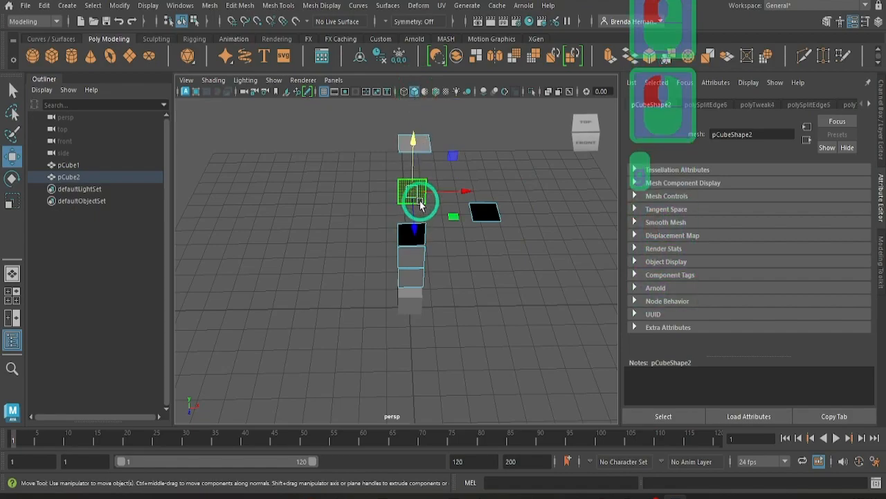
left_click_drag(473, 356, 372, 336, "alt")
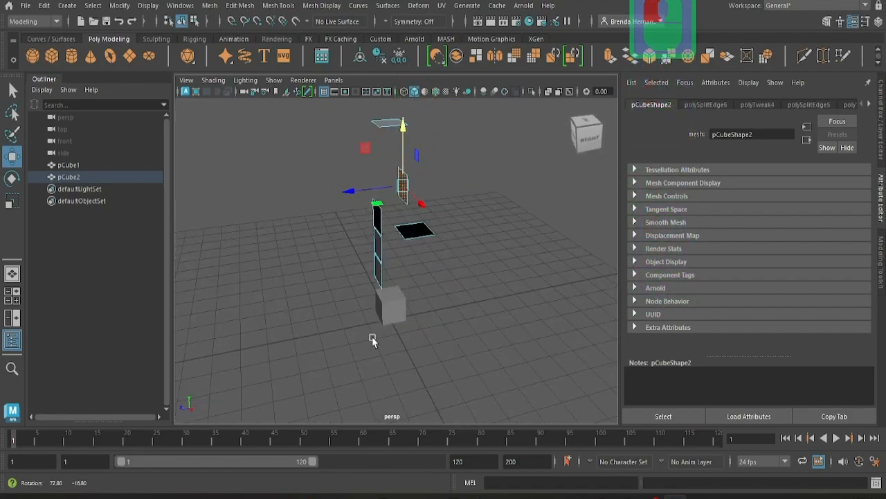
left_click_drag(348, 191, 316, 194)
left_click_drag(372, 344, 466, 340, "alt")
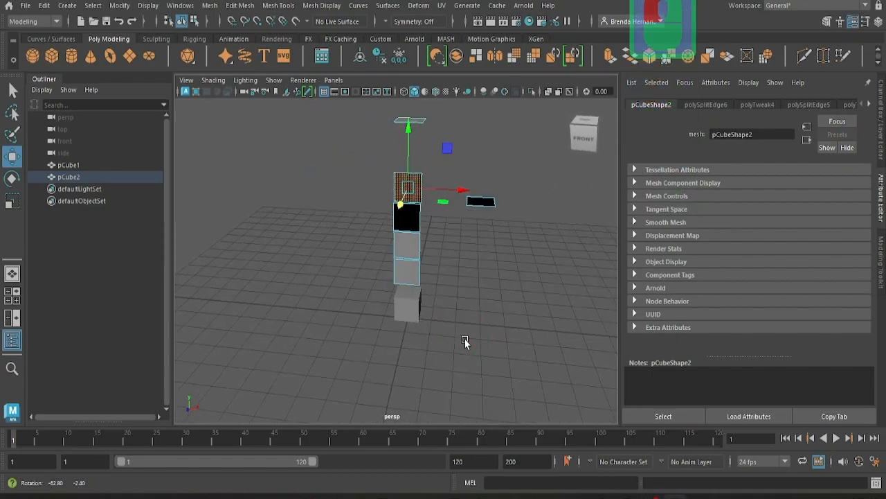
left_click_drag(413, 133, 410, 132)
left_click_drag(475, 337, 493, 333, "alt")
left_click_drag(468, 186, 468, 185)
Raise the detached bottom face, bring it forward and move it next to the stack's uppermost panel
left_click(487, 198)
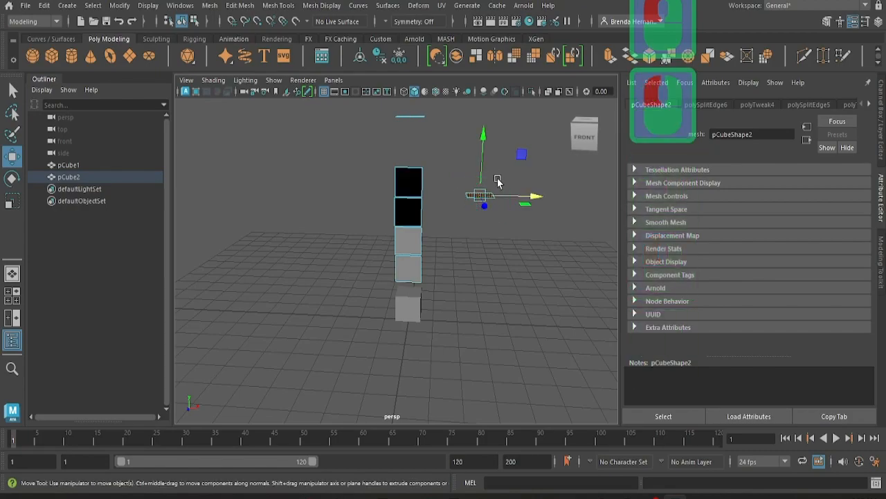
left_click_drag(484, 135, 483, 119)
left_click_drag(527, 332, 347, 285, "alt")
left_click_drag(345, 183, 331, 186)
left_click_drag(341, 302, 474, 322, "alt")
left_click_drag(513, 180, 478, 181)
Rotate the detached bottom face upright about the X axis and align it against the side of the stack's uppermost panel
key("e")
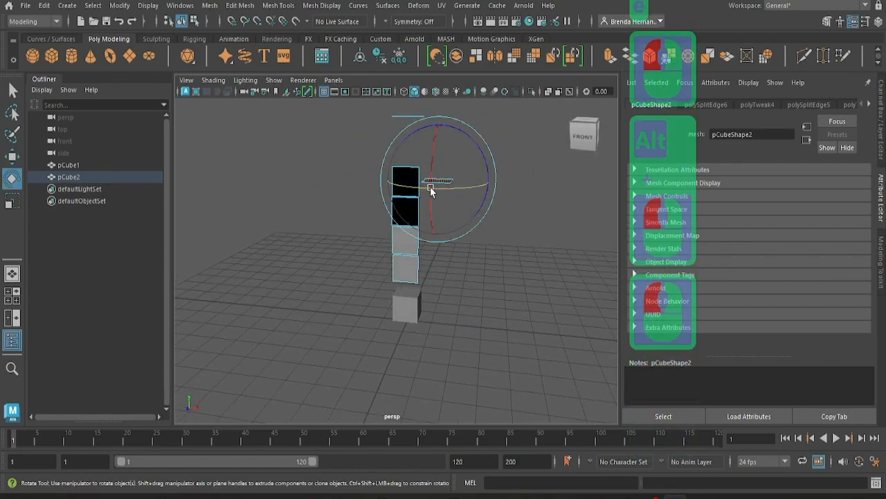
left_click_drag(433, 235, 437, 239)
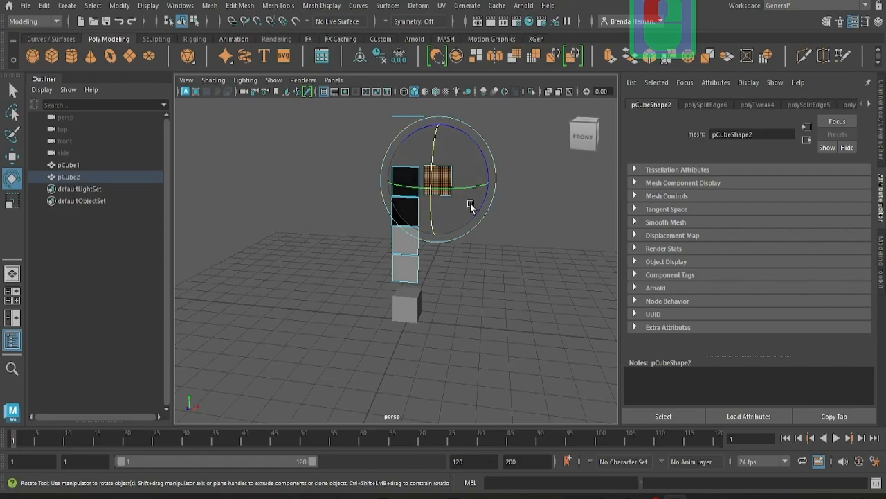
key("w")
left_click_drag(474, 248, 393, 255, "alt")
left_click_drag(332, 201, 428, 270, "alt")
left_click_drag(504, 185, 498, 187)
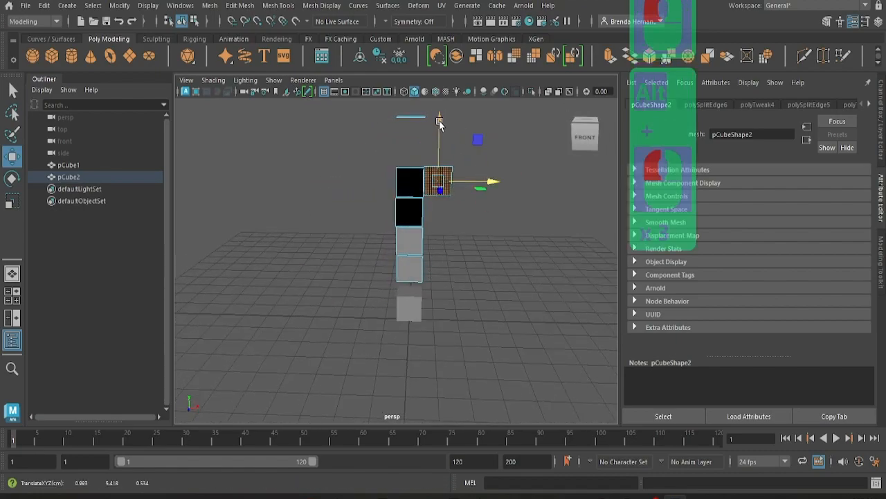
Fine-tune the upright face's height, tilt and depth to lie flush with the stack
left_click(439, 122)
left_click_drag(488, 316, 357, 337, "alt")
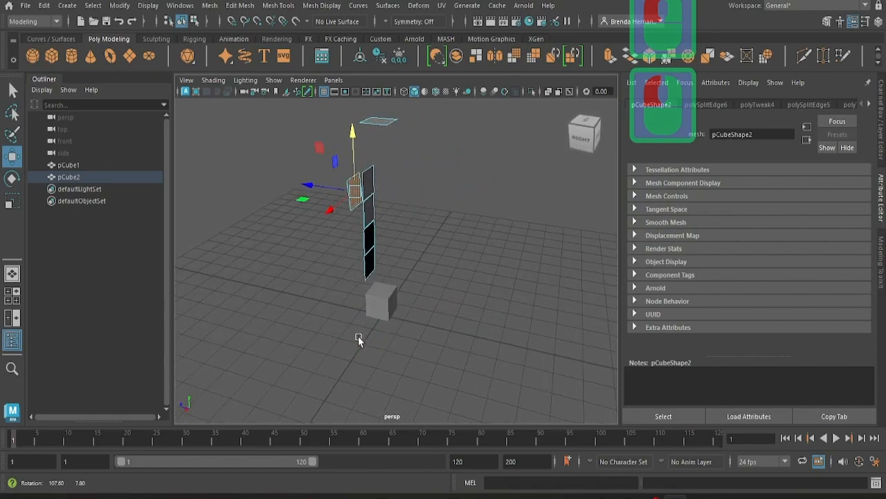
key("e")
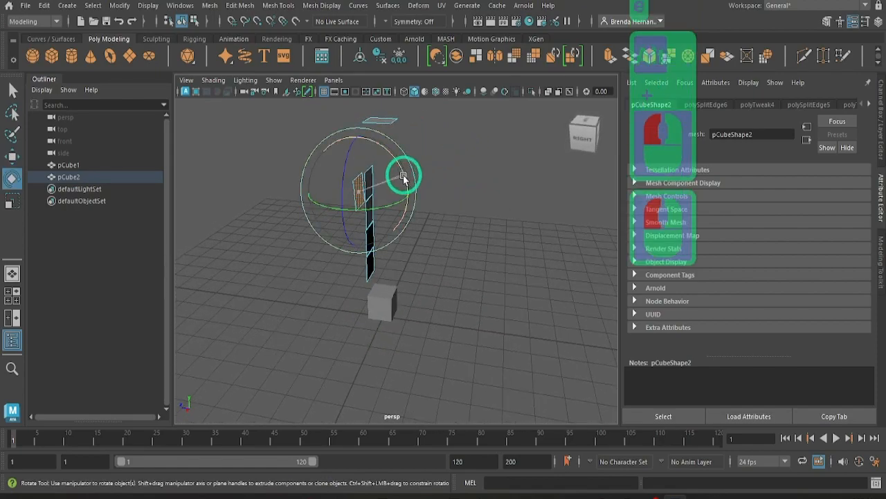
key("w")
left_click_drag(334, 186, 308, 189)
Lower the detached top face and move it along X and in depth to the free side of the stack's uppermost panel
left_click_drag(489, 381, 535, 343, "alt")
left_click(380, 121)
left_click_drag(455, 166, 431, 165)
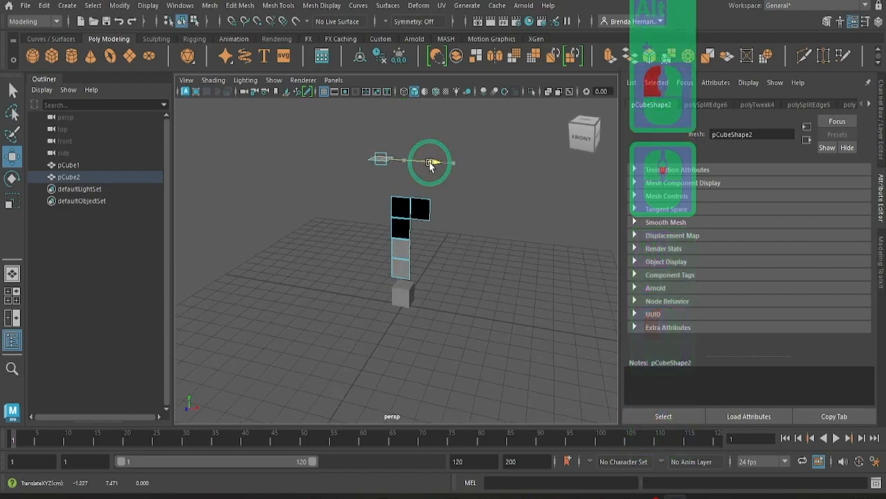
left_click_drag(414, 331, 449, 328, "alt")
left_click_drag(384, 119, 387, 153)
left_click_drag(490, 369, 368, 374, "alt")
left_click_drag(334, 202, 328, 202)
left_click_drag(374, 338, 472, 316, "alt")
left_click_drag(442, 201, 444, 203)
Rotate the former top face upright about the X axis and match its height to the adjoining uppermost panel
key("e")
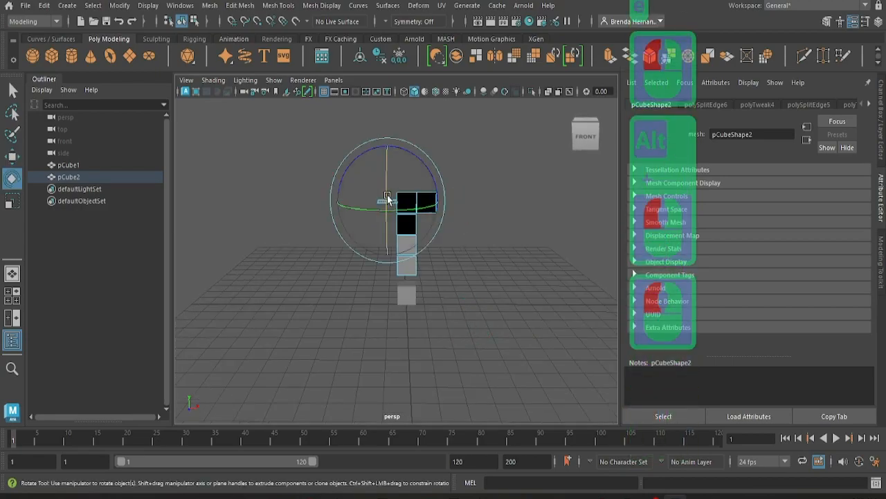
left_click_drag(395, 225, 396, 256)
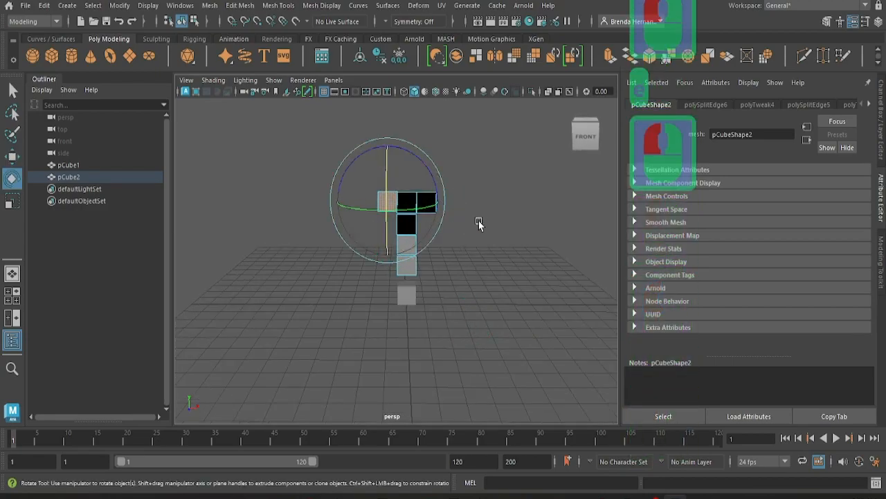
key("w")
left_click(387, 139)
Correct the newly placed panel's tilt from both side views to bring it in plane with the column
left_click_drag(490, 360, 370, 363, "alt")
key("e")
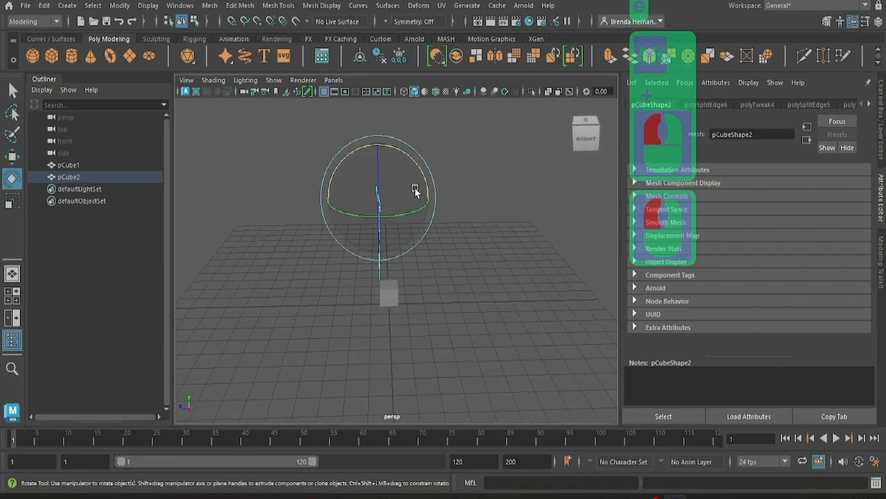
left_click_drag(424, 171, 424, 177)
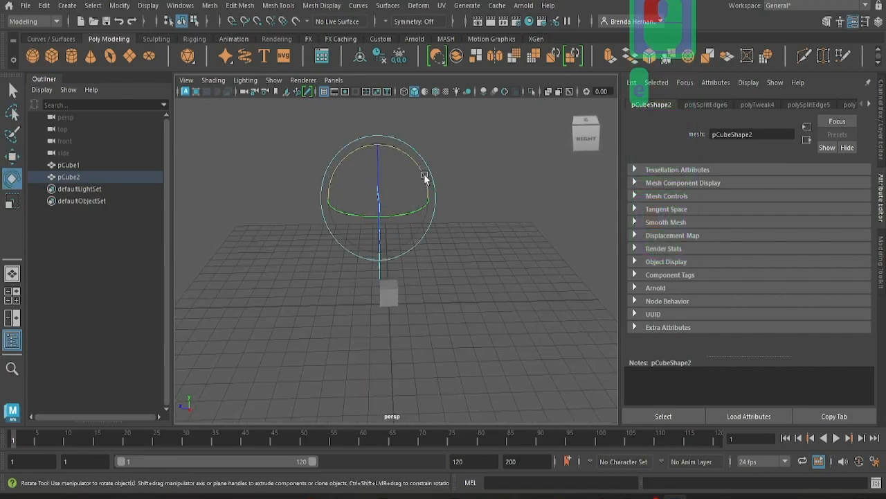
key("w")
left_click_drag(408, 369, 368, 351, "alt")
key("e")
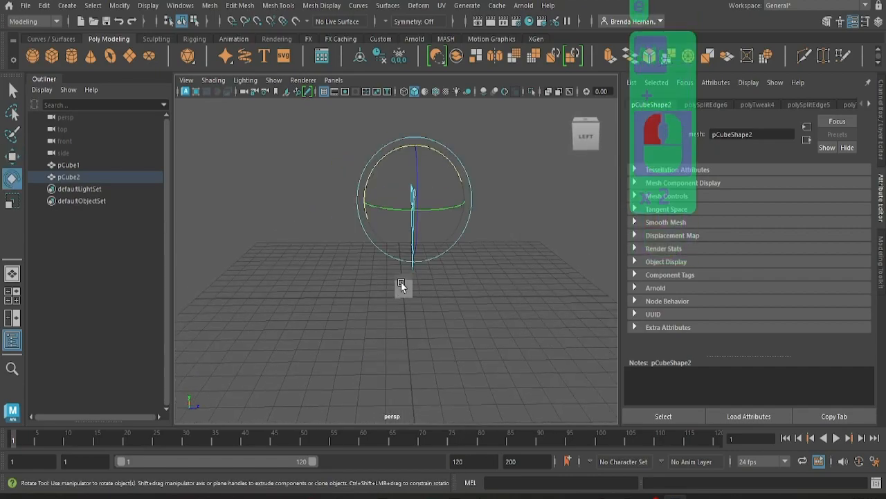
left_click_drag(359, 184, 357, 189)
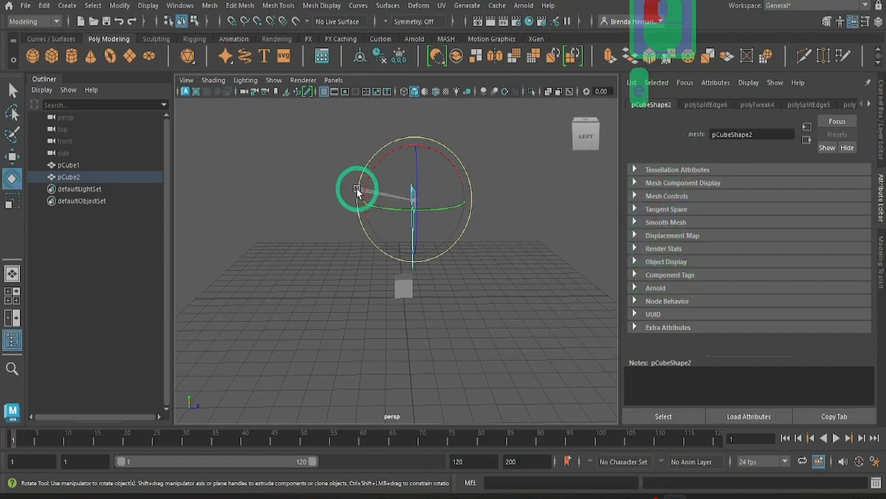
Reselect the crossbar's left panel and nudge it vertically level with the middle panel
scroll(430, 335, "down", 2)
left_click_drag(429, 334, 305, 336, "alt")
left_click(457, 334)
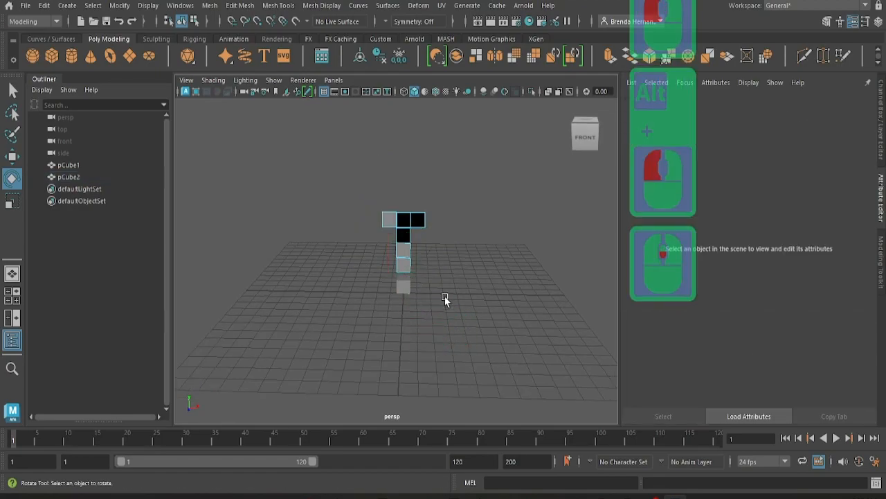
left_click_drag(445, 296, 417, 242, "alt")
scroll(473, 304, "up", 2)
mouse_move(474, 303)
left_mouse_down("alt")
mouse_move(405, 305)
mouse_move(464, 305)
left_mouse_up("alt")
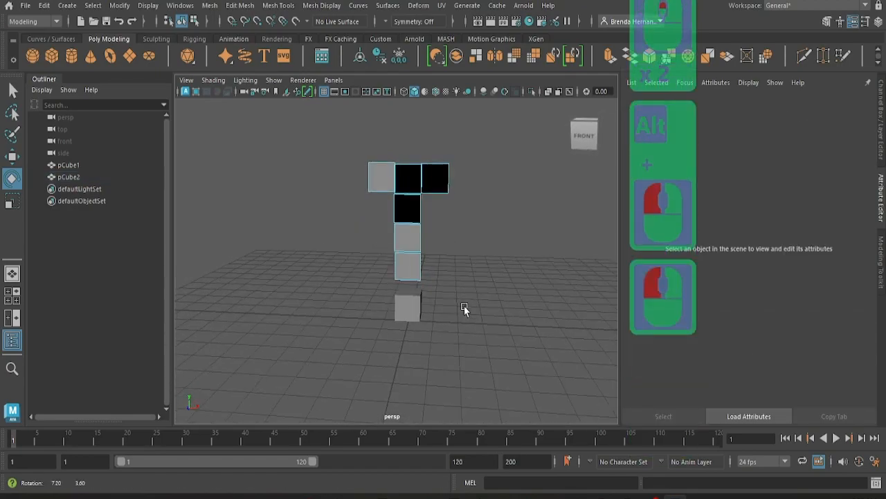
left_click(383, 176)
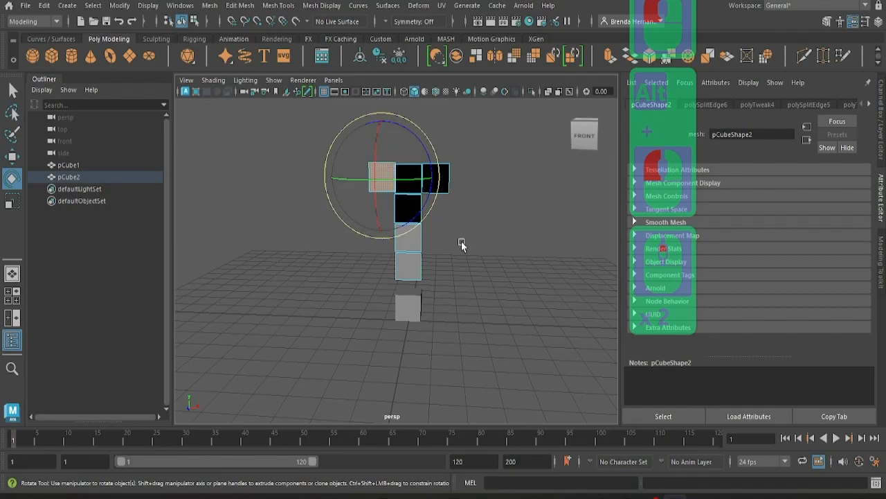
key("w")
left_click(382, 114)
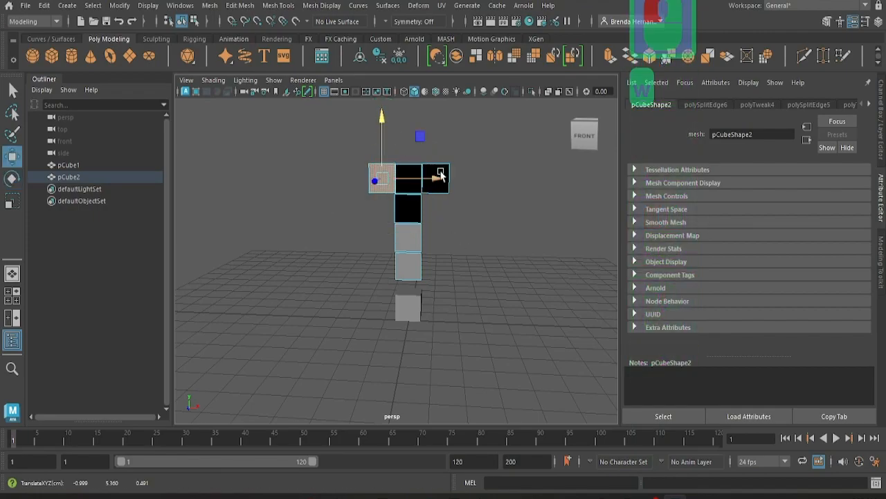
Flip the crossbar's black middle panel about the X axis to face forward and straighten its tilt
left_click(413, 171)
key("e")
left_click_drag(405, 177, 406, 261)
left_click_drag(406, 142, 405, 211)
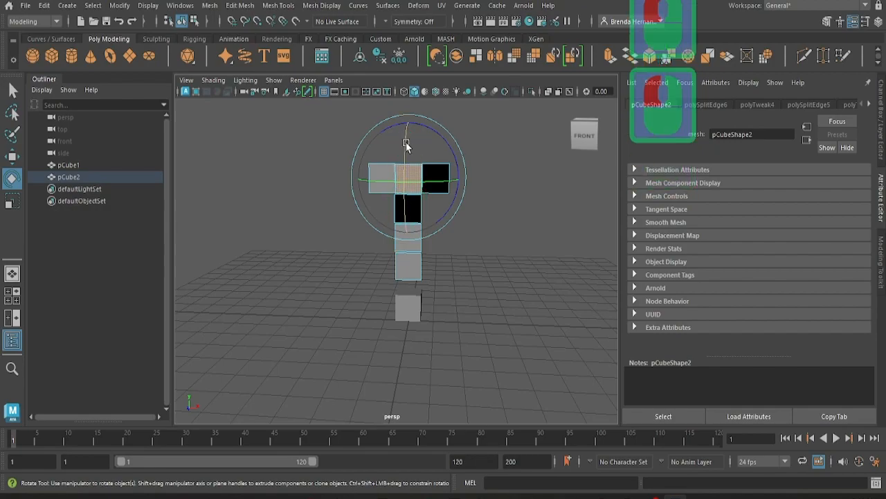
left_click_drag(485, 333, 393, 337, "alt")
left_click(433, 157)
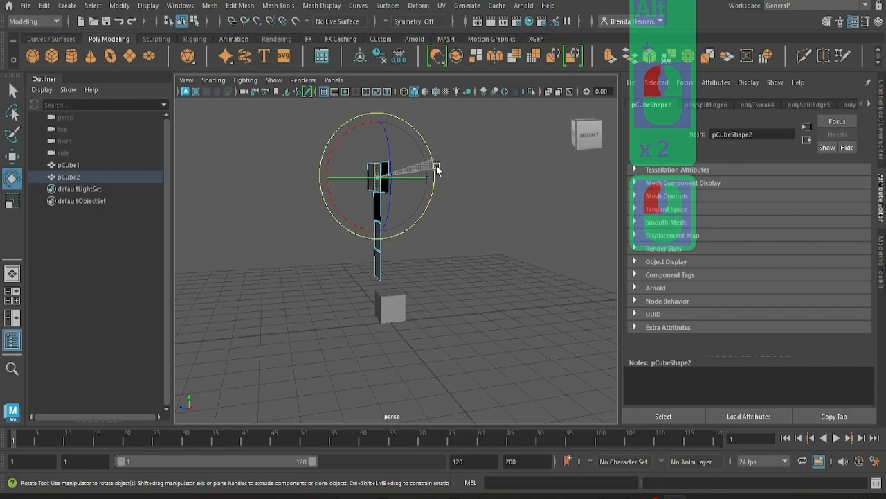
left_click_drag(417, 298, 501, 301, "alt")
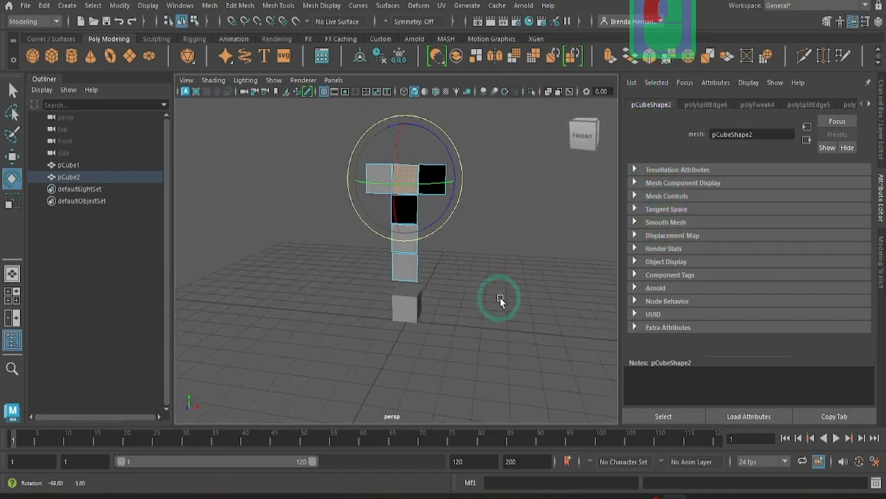
Flip the crossbar's black right panel about the X axis so its lit side faces forward
key("w")
left_click(443, 188)
key("e")
left_click_drag(430, 141, 434, 258)
left_click_drag(433, 133, 435, 171)
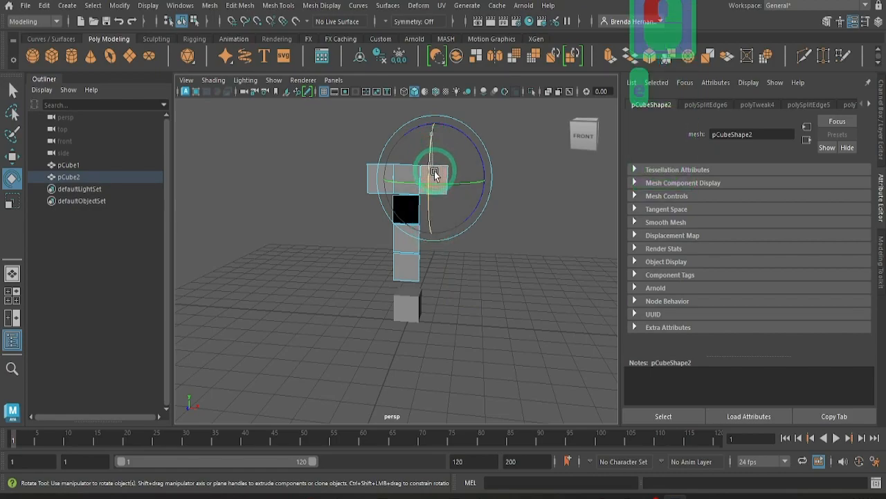
left_click_drag(465, 257, 382, 303, "alt")
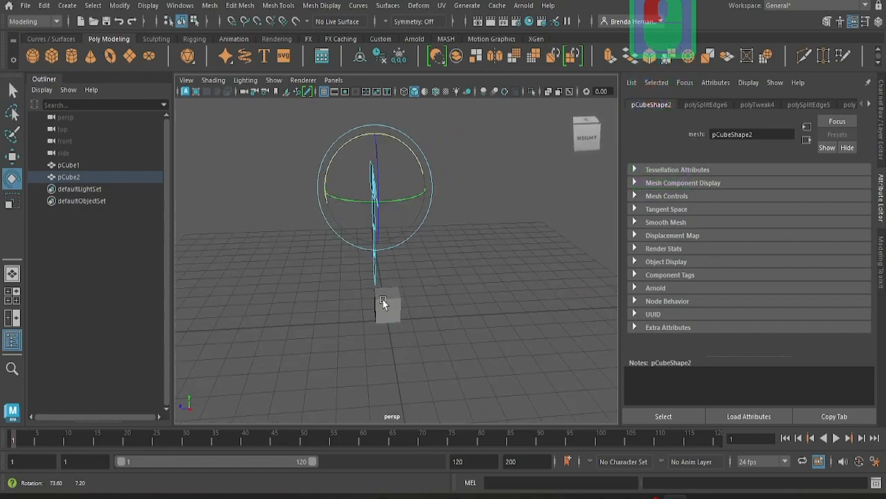
left_click_drag(434, 192, 530, 286, "alt")
Nudge the crossbar's right panel vertically and along X to meet the middle panel
key("w")
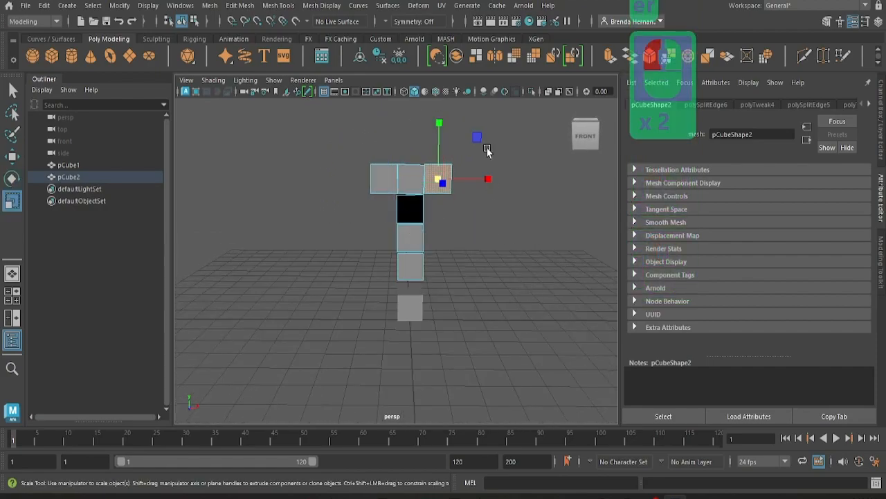
left_click(437, 124)
left_click_drag(439, 125, 438, 124)
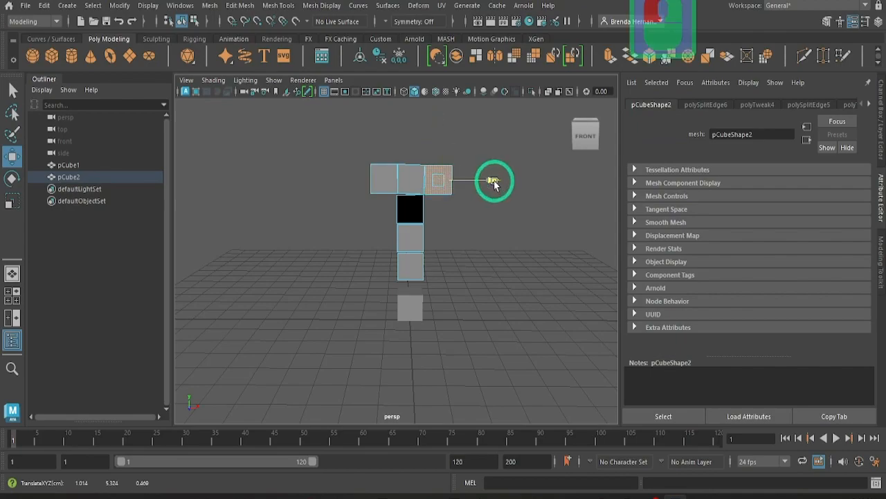
left_click_drag(494, 182, 491, 182)
Flip the remaining black panel below the crossbar about the X axis to face forward, and clear the selection
left_click(410, 207)
key("e")
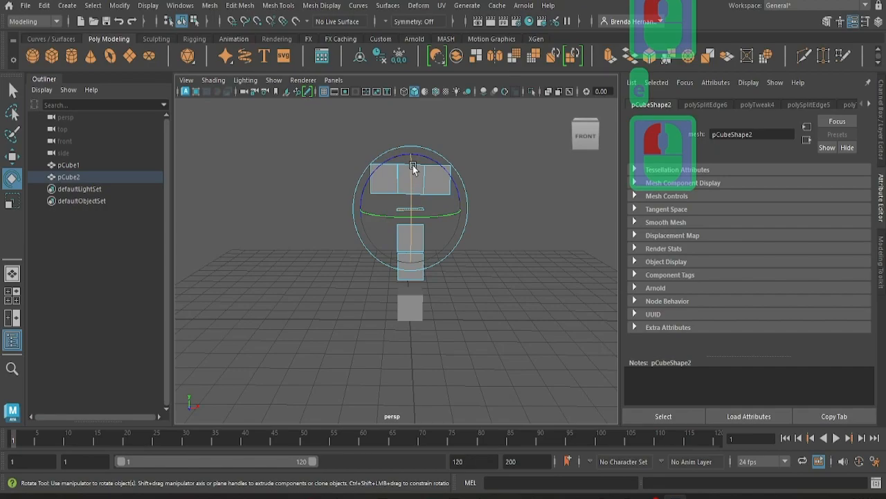
left_click_drag(413, 169, 416, 234)
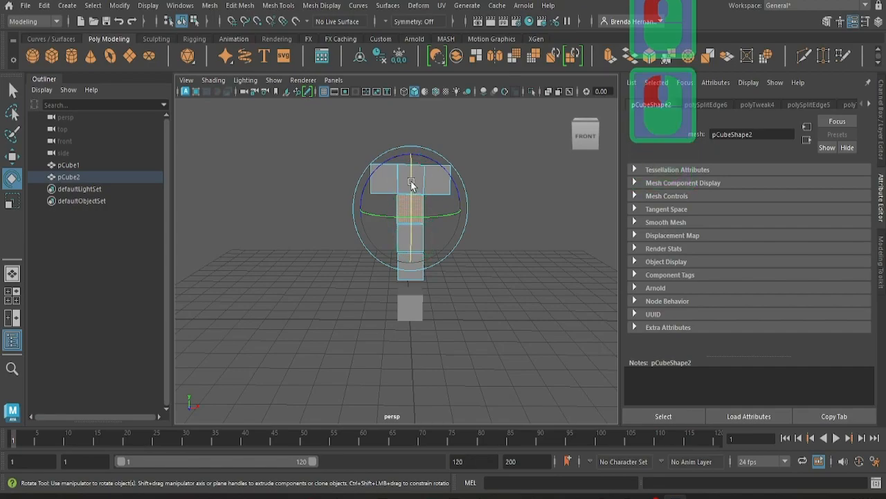
mouse_move(499, 332)
left_mouse_down("alt")
mouse_move(393, 338)
mouse_move(360, 356)
mouse_move(495, 346)
left_mouse_up("alt")
left_click(540, 370)
left_click(607, 254)
Straighten the crossbar's middle panel and nudge the column panels below it to even out their vertical alignment
scroll(386, 173, "up", 3)
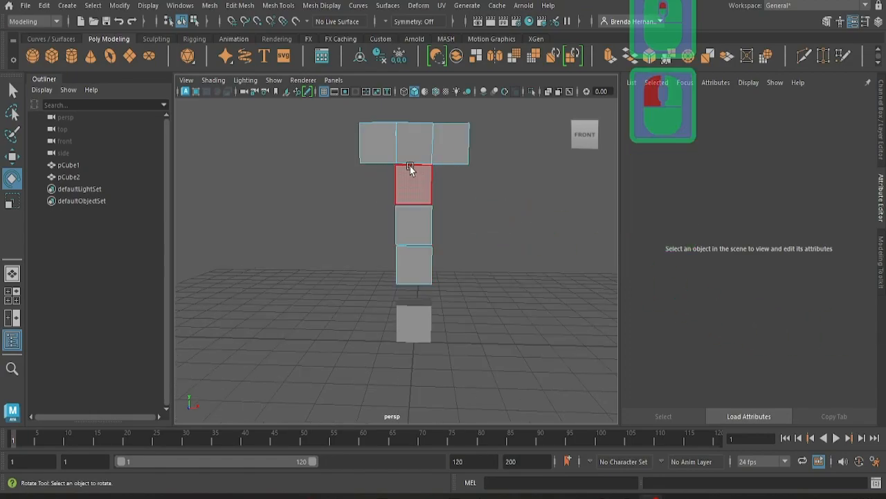
left_click(412, 154)
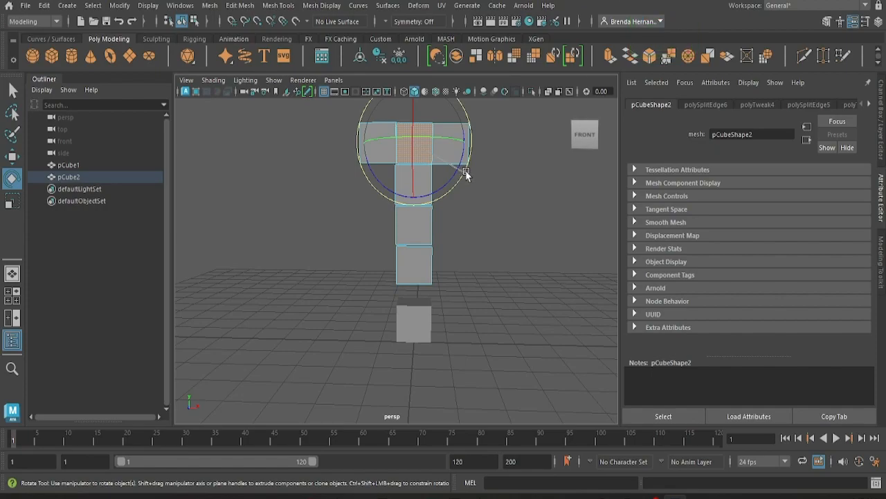
left_click(424, 275)
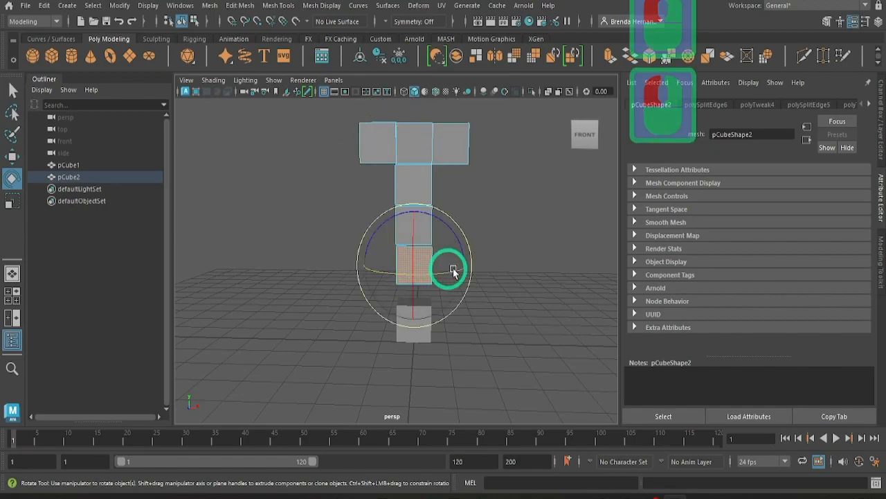
key("w")
left_click(471, 266)
left_click(414, 208)
left_click_drag(414, 208, 413, 129)
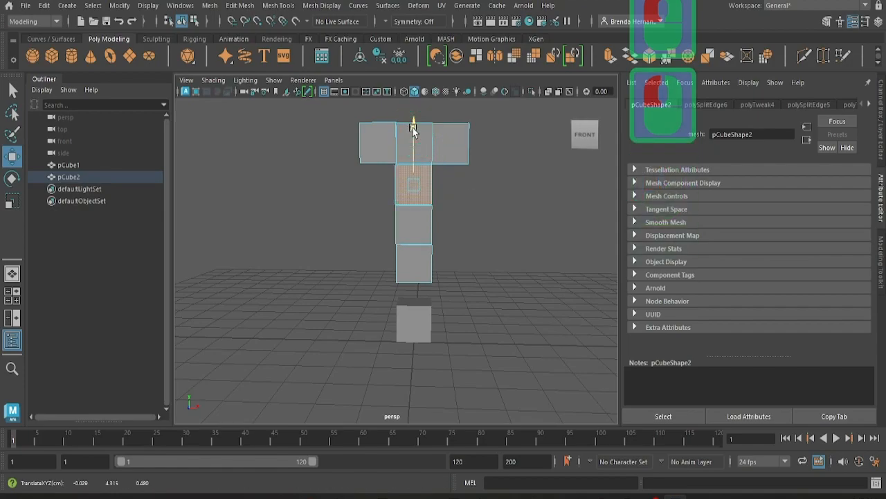
Nudge the crossbar's middle and left panels vertically and along X to line up their edges
left_click(413, 142)
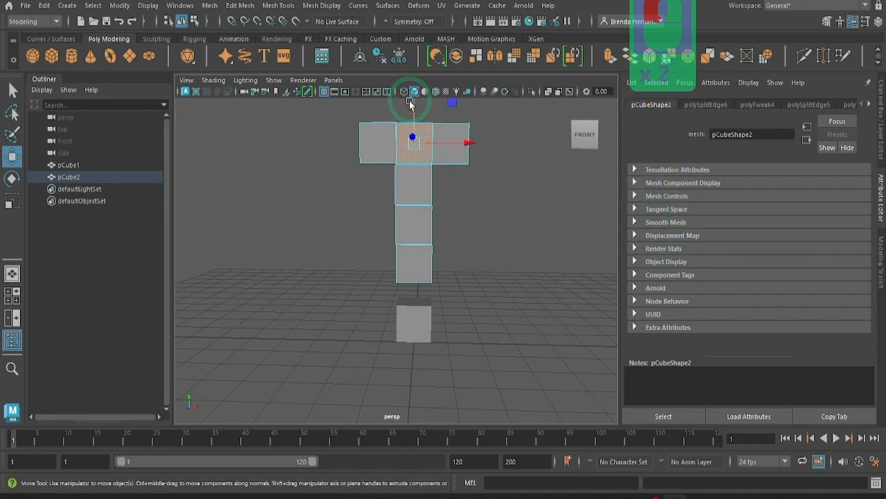
left_click_drag(415, 107, 410, 115)
left_click_drag(471, 144, 470, 144)
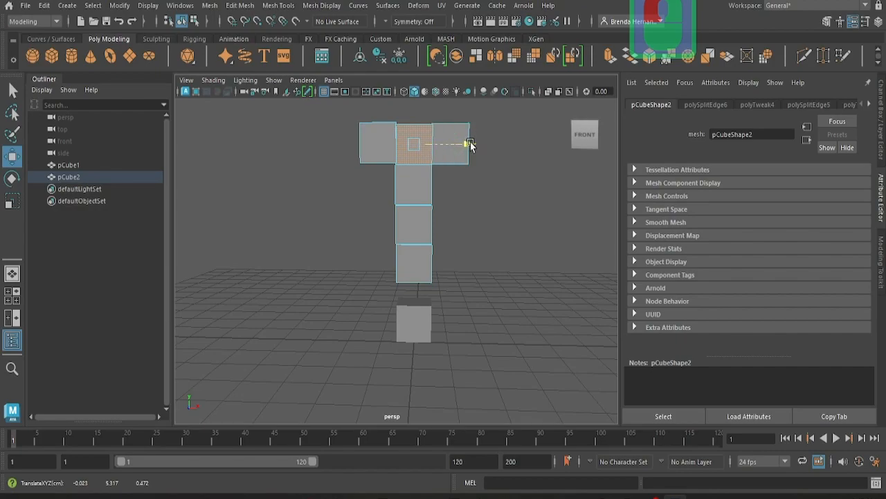
left_click(379, 144)
left_click_drag(378, 112, 378, 115)
left_click_drag(430, 143, 435, 142)
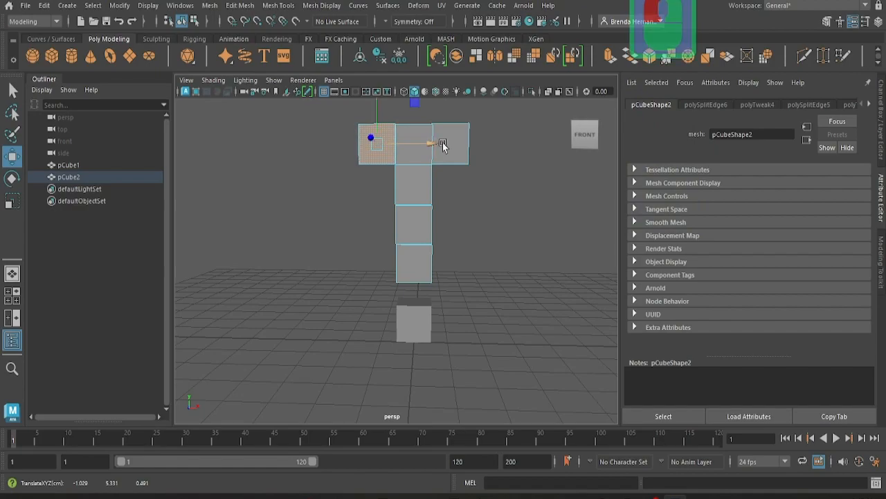
Adjust the depth and height of the crossbar's right panel to match its neighbour
left_click(460, 146)
left_click_drag(504, 293, 415, 277, "alt")
left_click(353, 160)
left_click_drag(437, 312, 453, 153, "alt")
left_click(454, 117)
left_click_drag(454, 118, 456, 121)
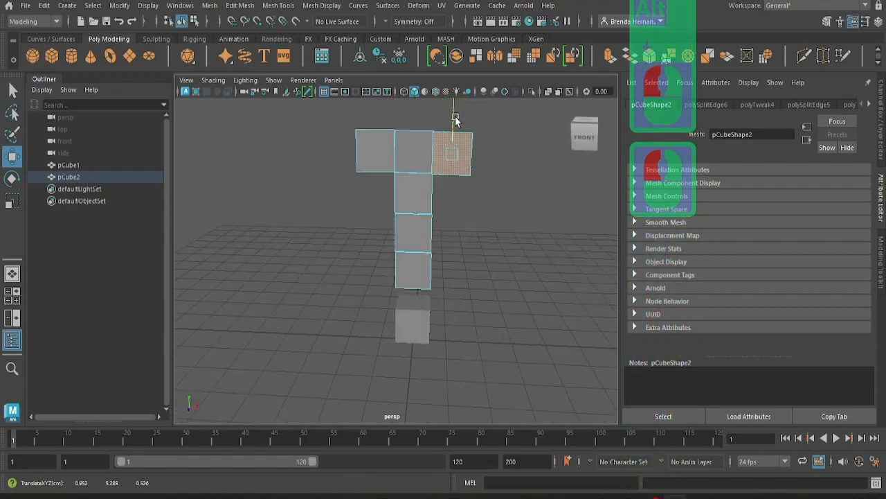
Check the T layout edge-on and adjust the depth of the crossbar's middle panel to line up with its neighbours
left_click_drag(506, 154, 373, 280)
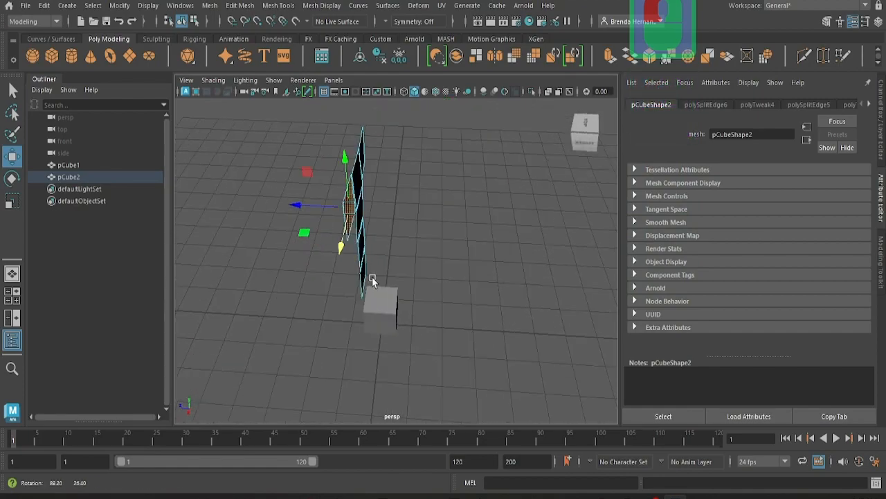
key("e")
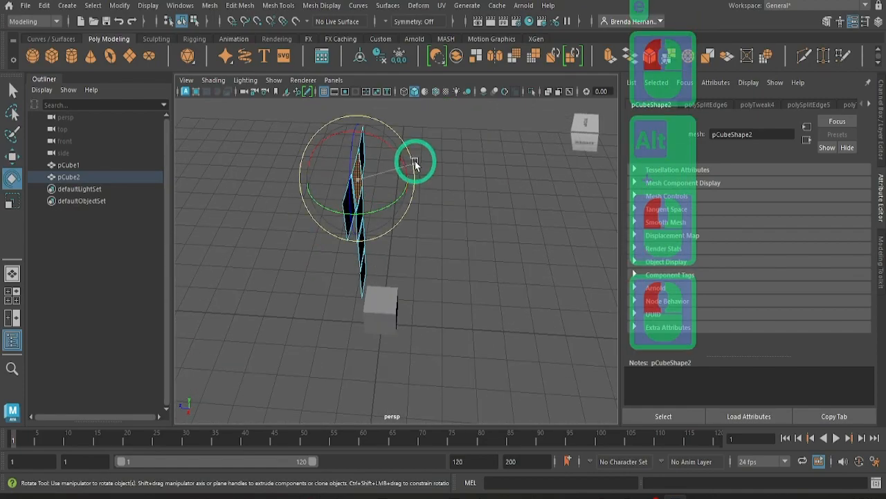
left_click(442, 298)
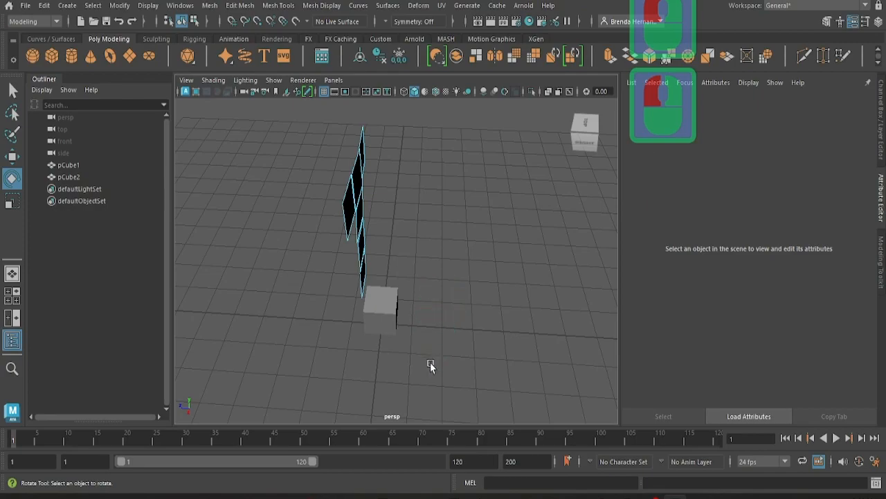
left_click(360, 177)
key("w")
left_click(308, 175)
left_click_drag(381, 360, 460, 354, "alt")
Try to combine the selected faces of the whole T layout into one mesh
left_click_drag(343, 145, 468, 284)
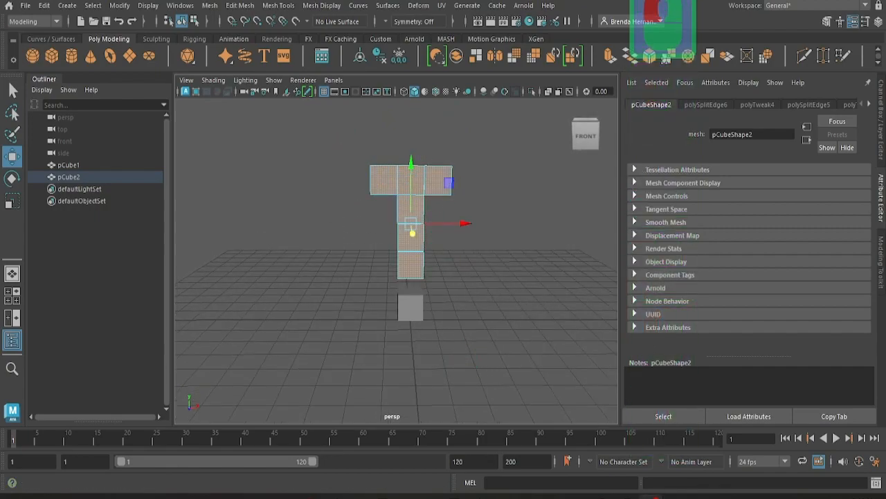
left_click(209, 6)
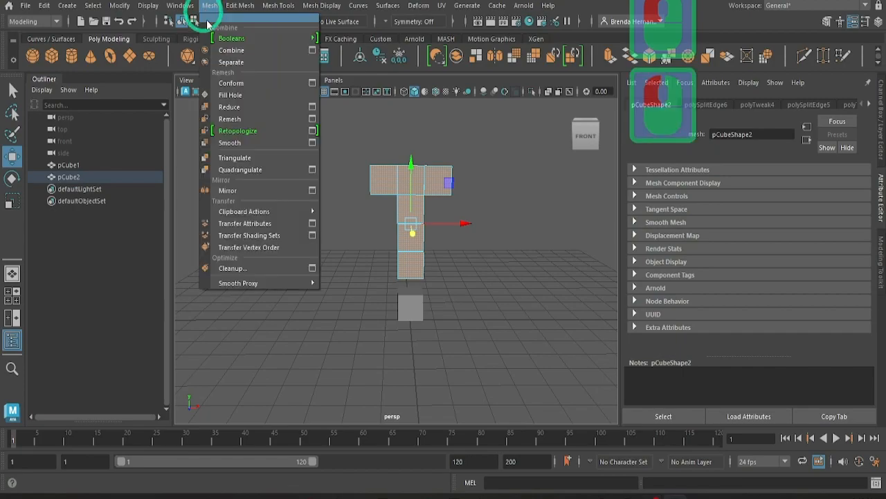
left_click(223, 47)
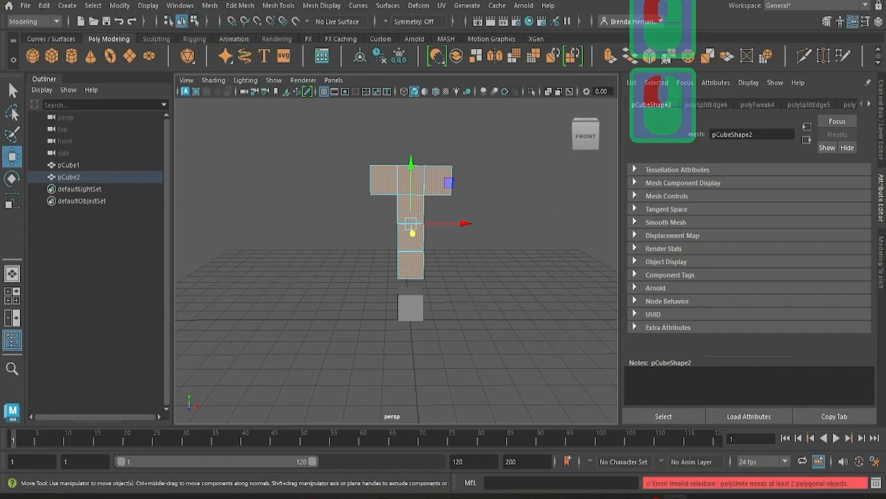
left_click(649, 160)
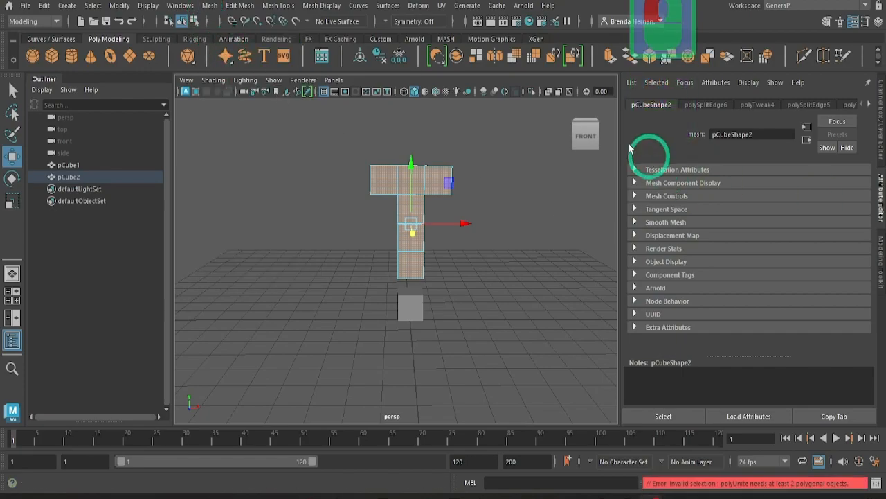
Select all faces of the T layout and separate pCube2 into individual surfaces
left_click_drag(362, 145, 460, 282)
left_click(209, 6)
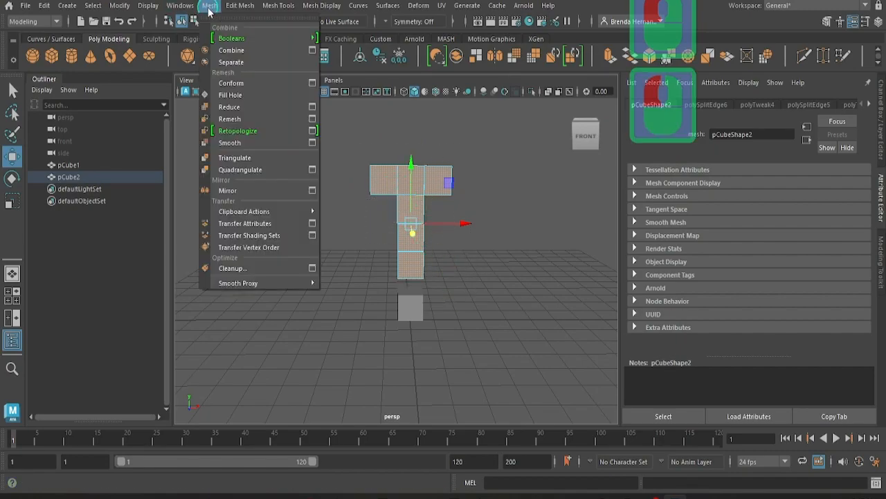
left_click(231, 62)
Select all the separated panels of the T and combine them into a single mesh
left_click_drag(356, 139, 468, 290)
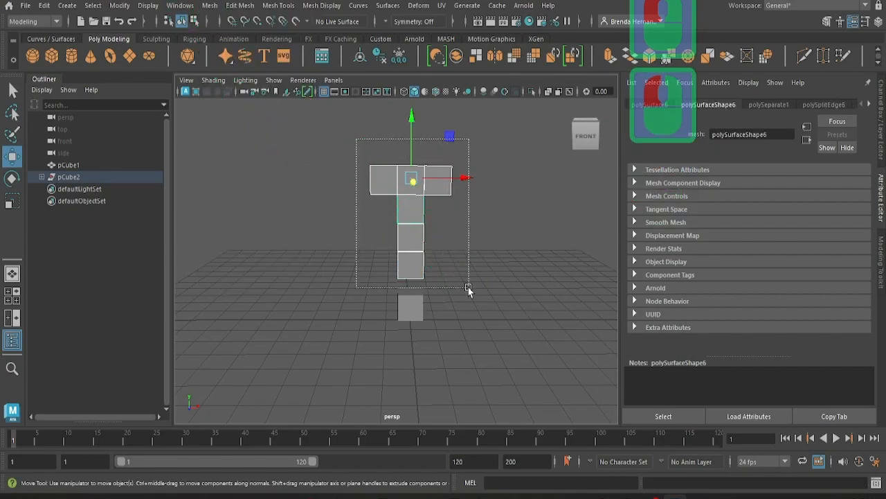
left_click(104, 178)
left_click_drag(350, 145, 478, 281)
left_click(207, 7)
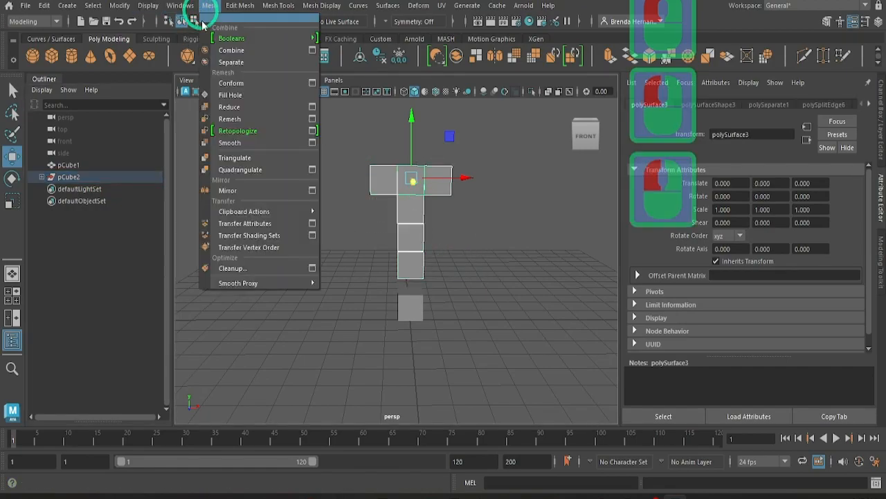
left_click(231, 50)
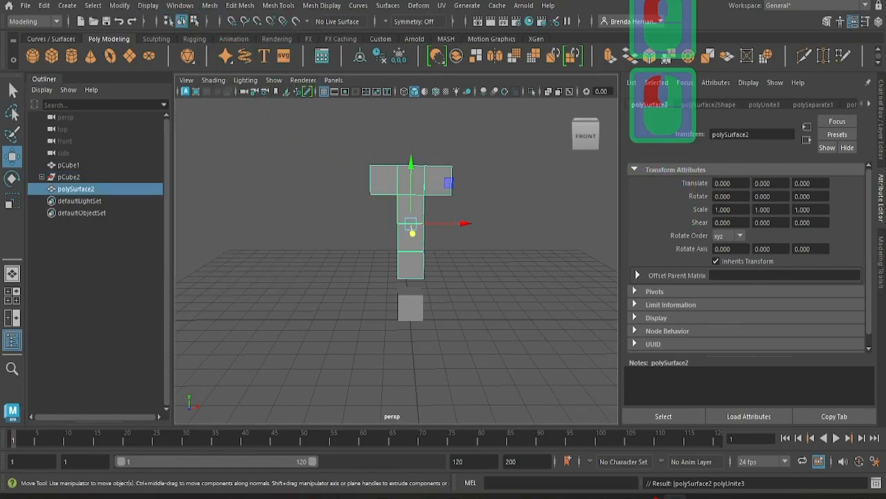
Switch to the UV Editing workspace and clear the selection
left_click(794, 5)
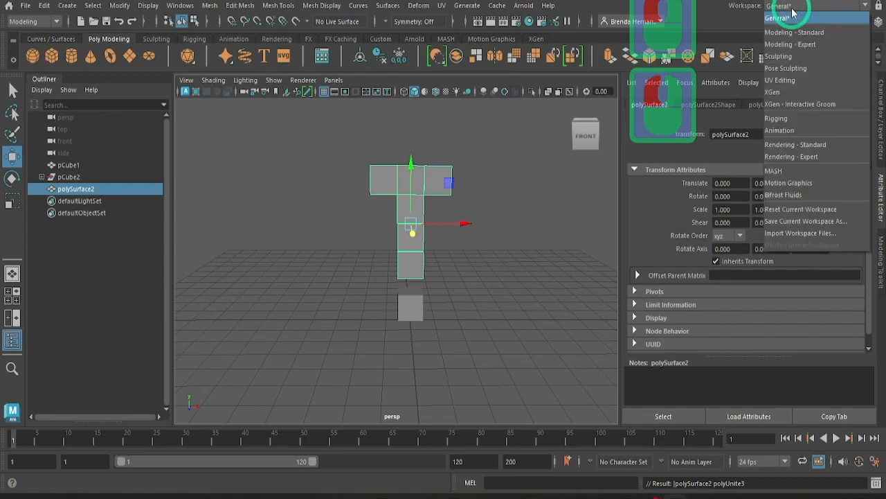
left_click(789, 79)
left_click(276, 377)
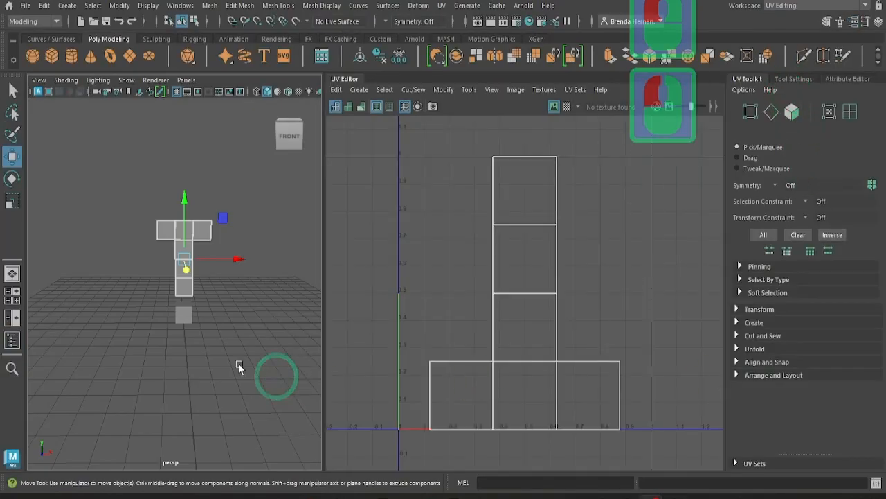
Rotate the combined T-shaped mesh upside down to match the orientation of its UV layout
left_click(189, 239)
key("e")
left_click_drag(187, 234, 222, 269)
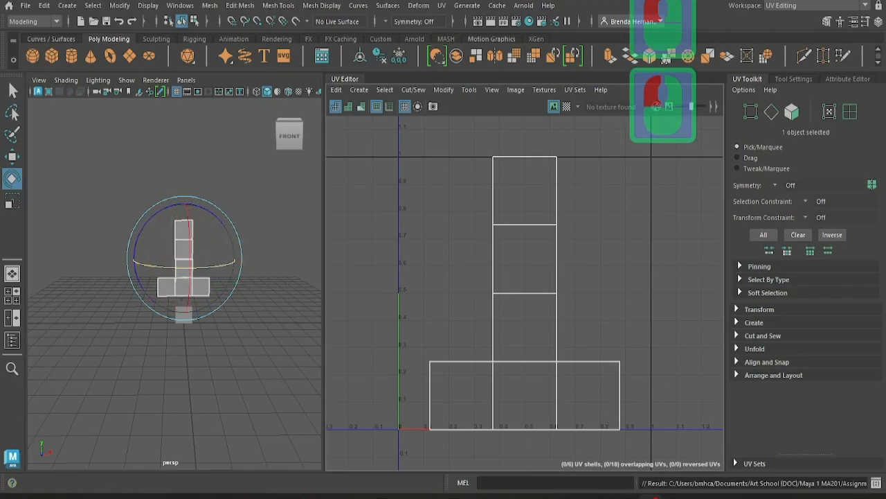
Export a UV snapshot of the mesh as a 2048 x 2048 px PNG named outUV in the project's images folder
left_click(515, 90)
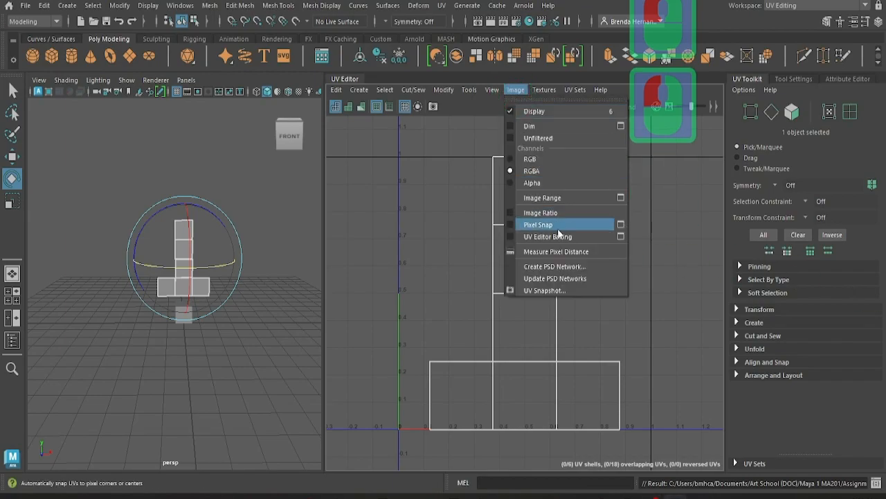
left_click(554, 290)
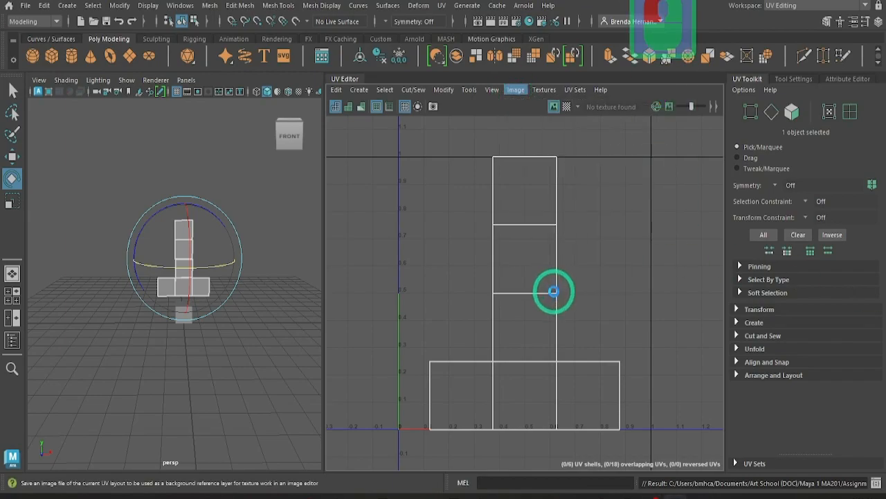
left_click_drag(593, 87, 545, 88)
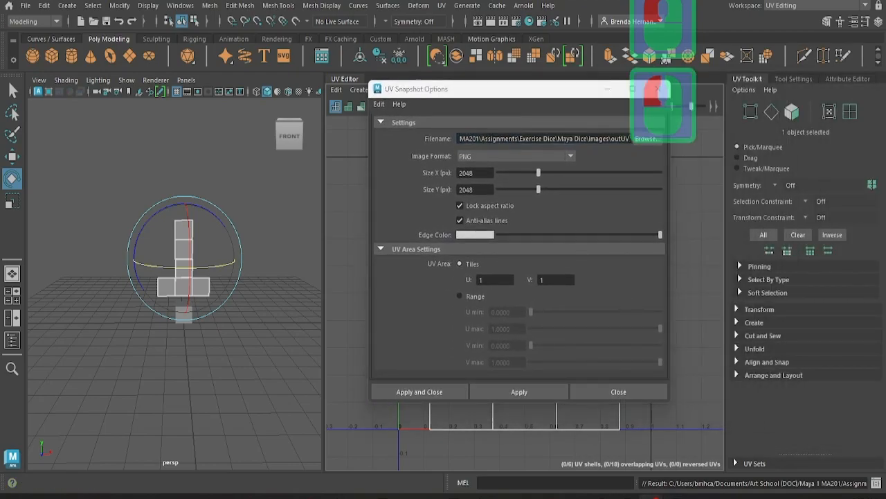
left_click(447, 394)
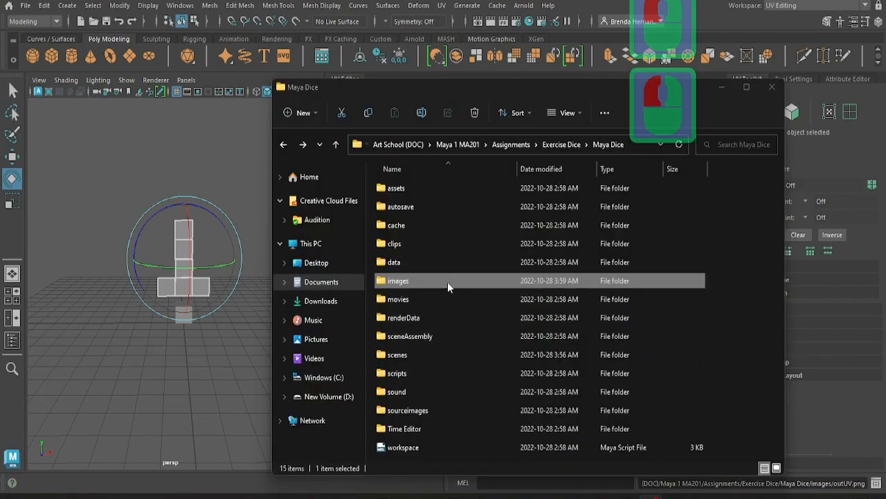
View the exported outUV image from the Maya Dice project's images folder, and minimise the image viewer
double_click(451, 283)
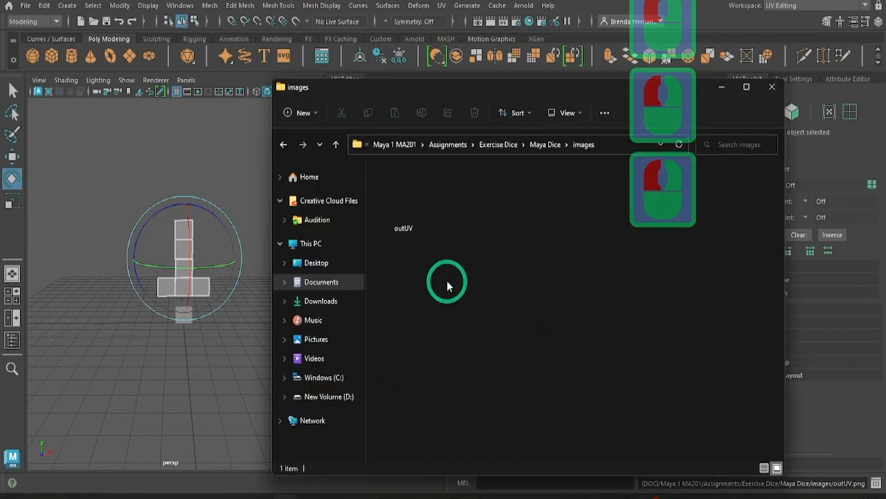
left_click(411, 202)
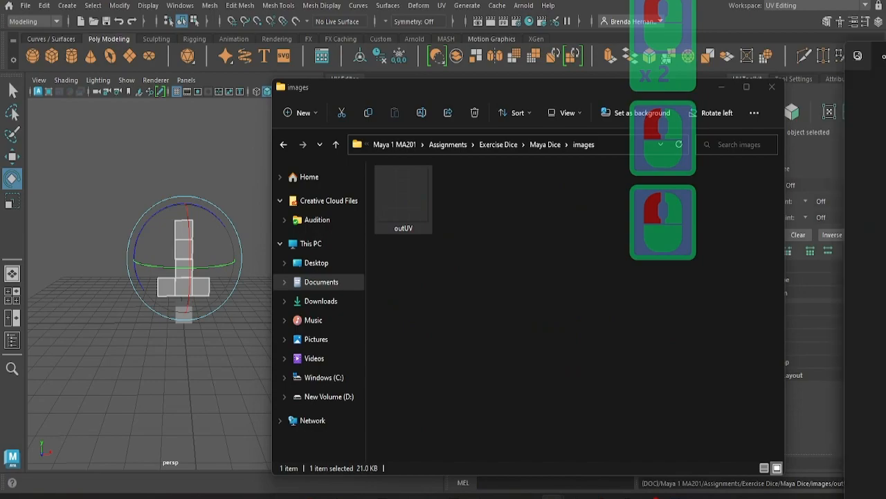
double_click(404, 201)
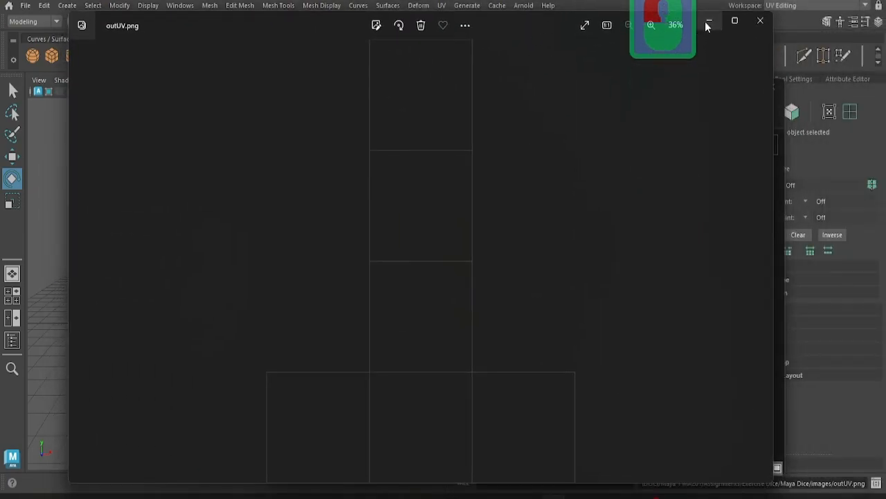
left_click(708, 22)
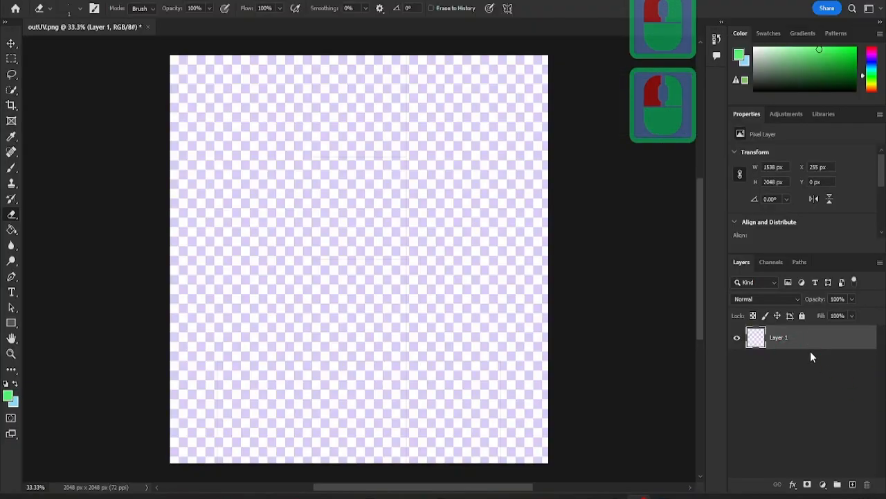
In Photoshop, add a Stroke layer style to Layer 1 of outUV.png and increase the stroke's size
left_click(806, 337)
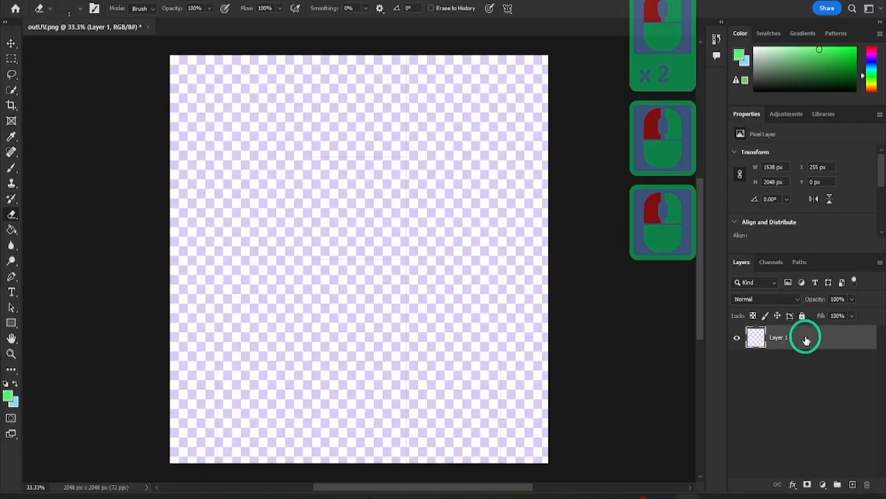
double_click(758, 337)
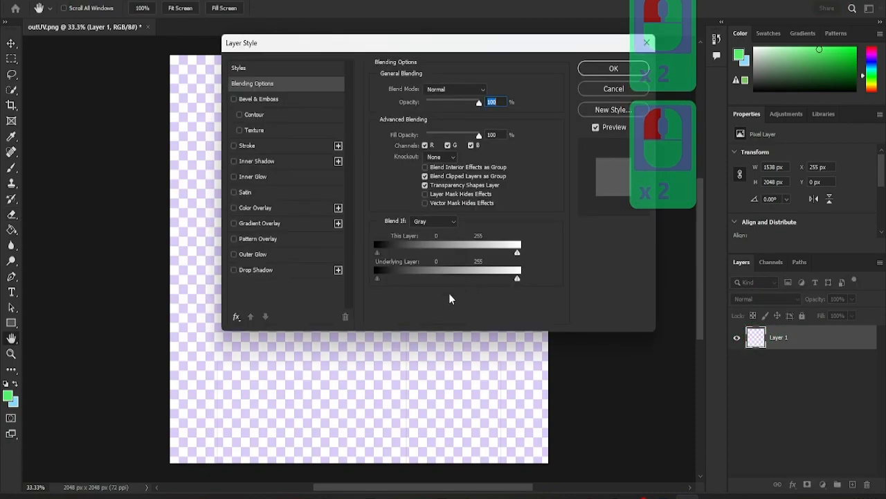
left_click(234, 146)
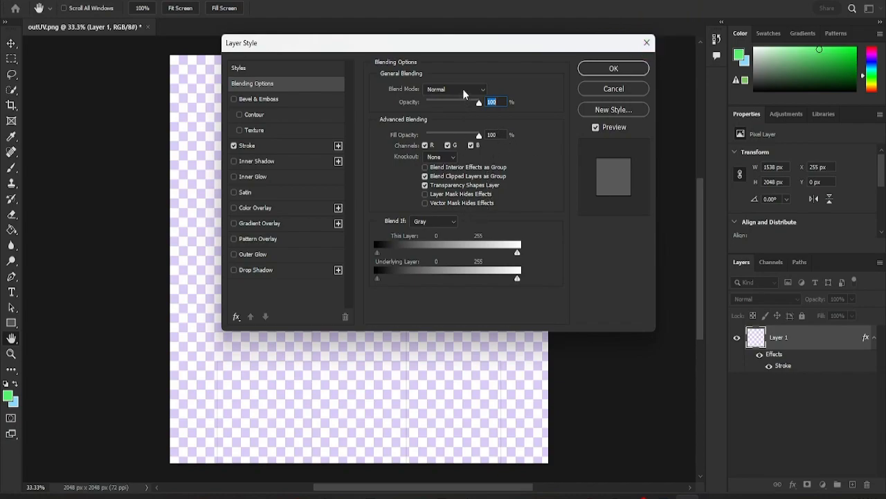
left_click(491, 275)
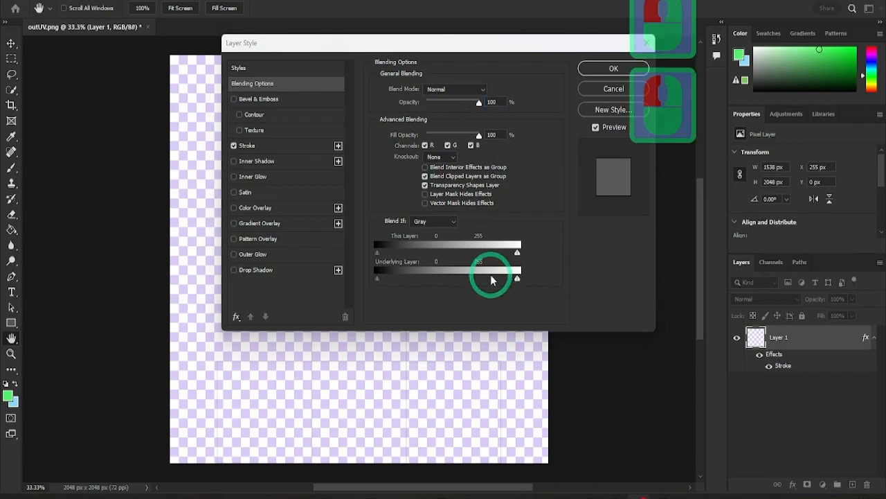
left_click(291, 145)
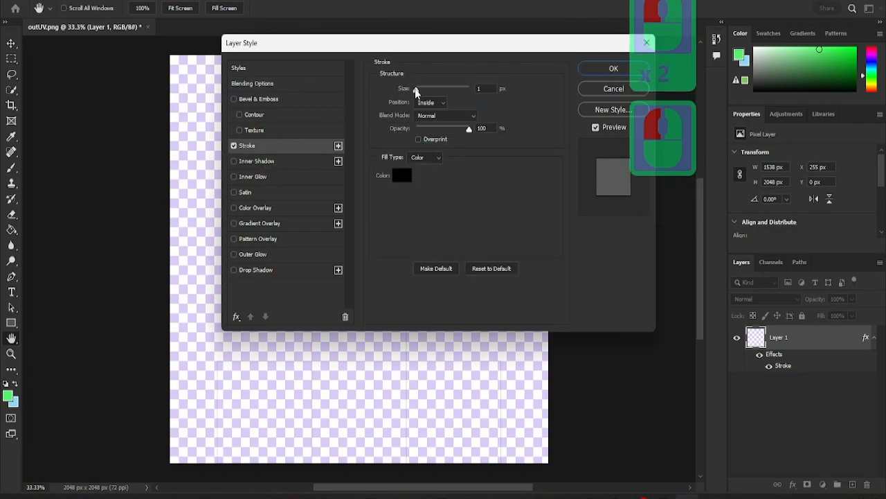
double_click(421, 90)
left_click_drag(424, 92, 422, 92)
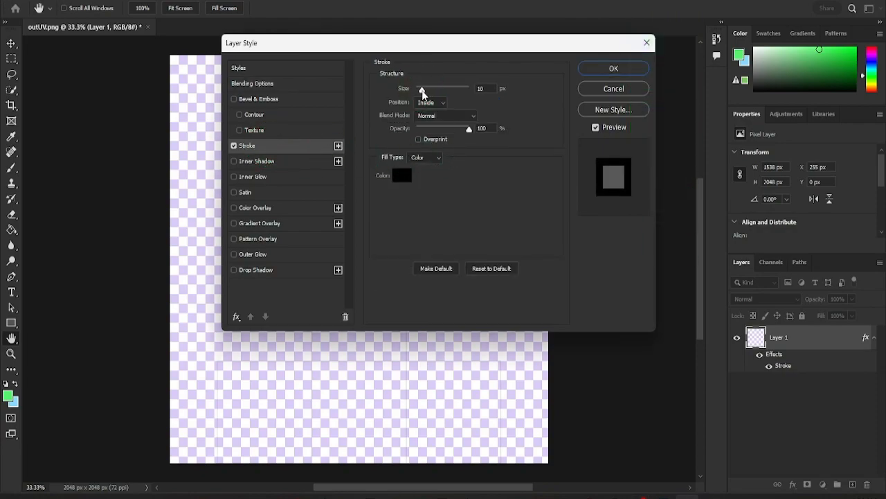
Set the stroke's color to light blue and its size to 7 px
left_click(402, 175)
left_click(300, 91)
mouse_move(300, 92)
left_mouse_down()
mouse_move(409, 157)
mouse_move(437, 192)
mouse_move(455, 158)
left_mouse_up()
left_click(372, 92)
left_click(368, 95)
left_click(525, 85)
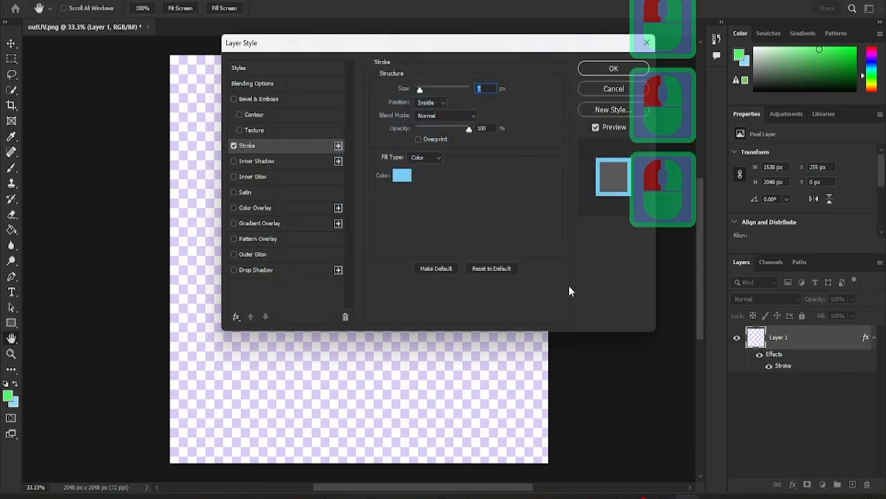
Compare the canvas with the effect preview off and on, and set the stroke's size to 6 px
double_click(595, 128)
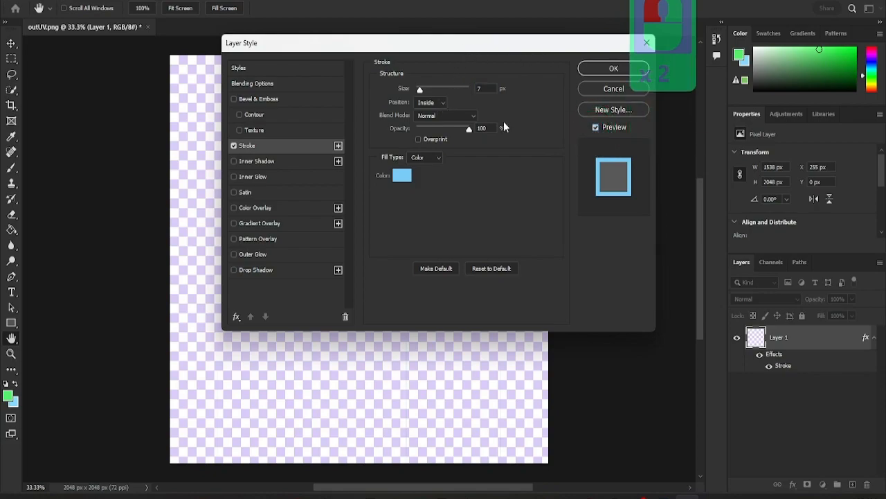
left_click(481, 128)
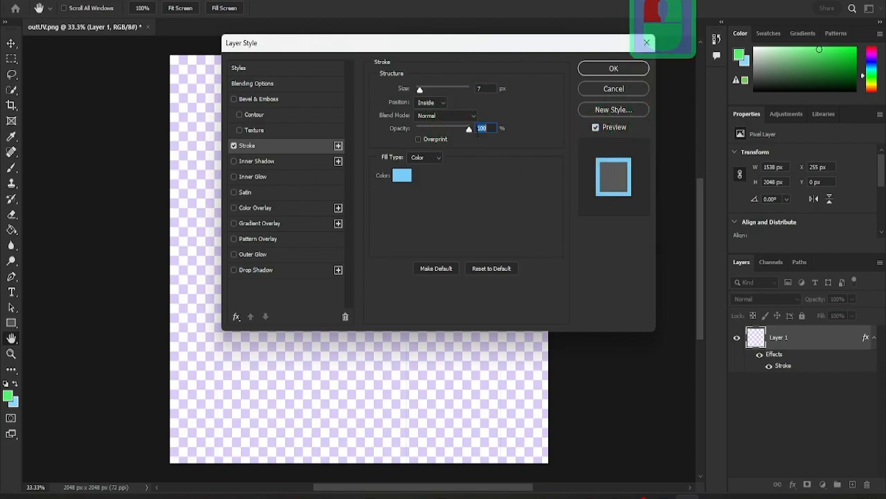
left_click(732, 265)
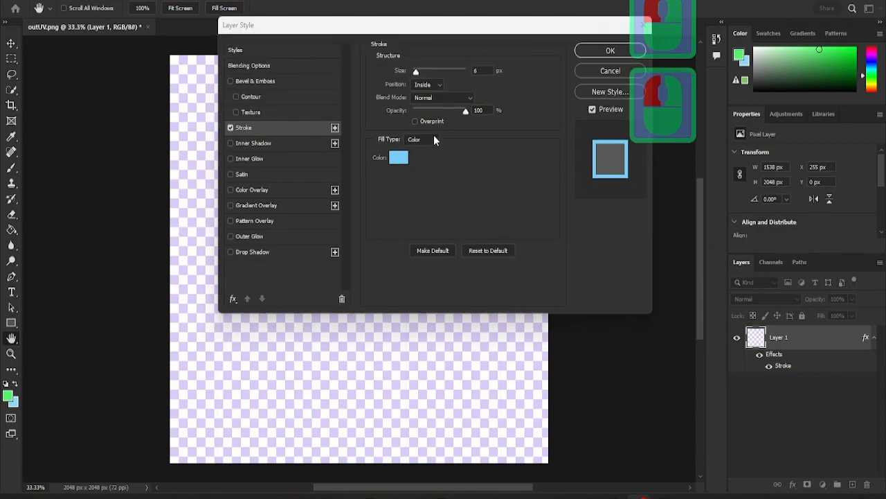
Change the stroke's fill type to Gradient and look through the Blues gradient presets
left_click(434, 139)
left_click(437, 159)
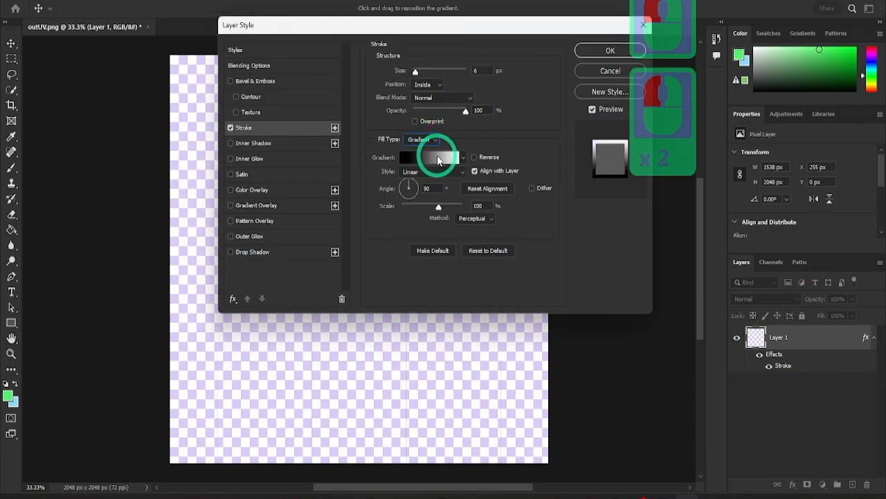
left_click(464, 159)
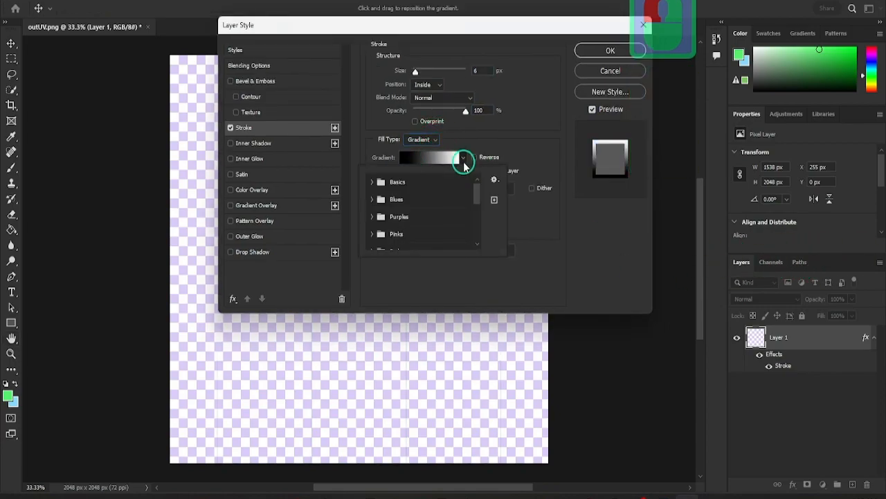
left_click(416, 203)
left_click(373, 199)
scroll(386, 212, "down", 11)
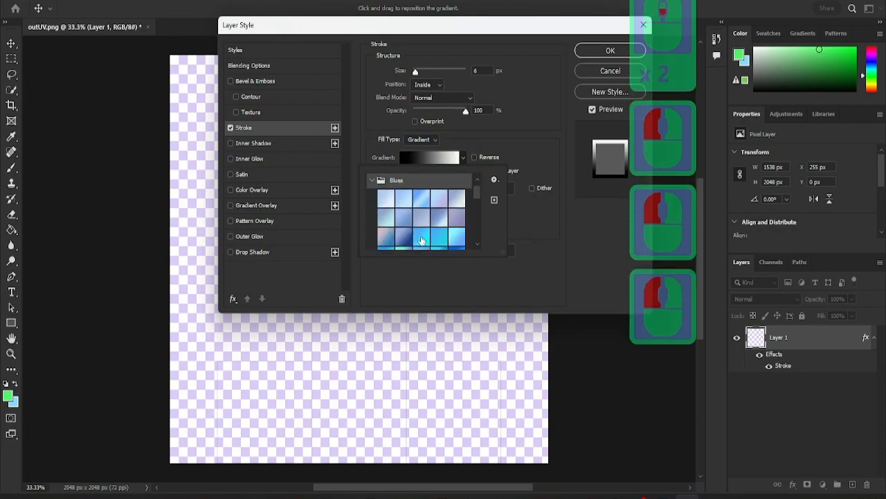
scroll(423, 241, "up", 10)
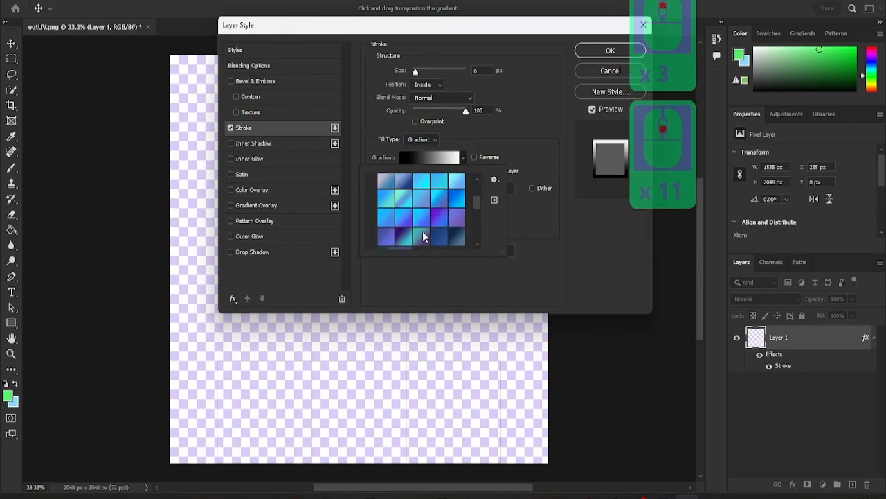
left_click(374, 190)
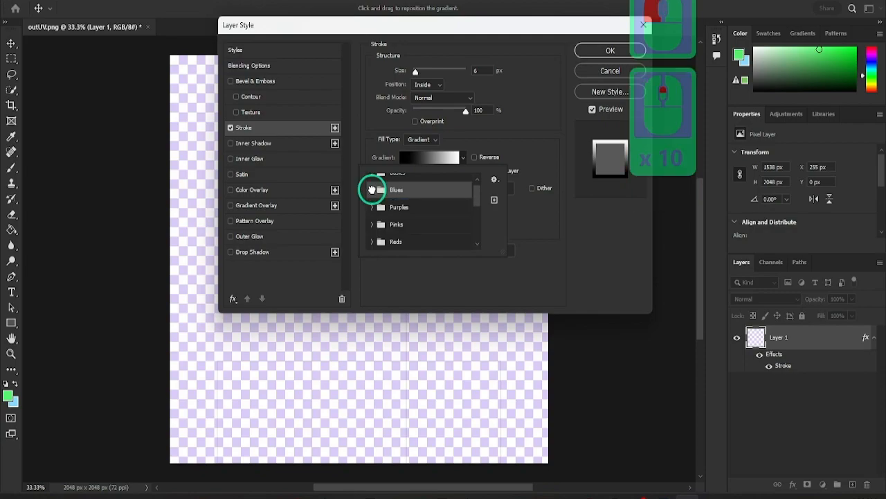
Apply the purple-to-pink gradient preset from the Reds group to the stroke and accept the layer style
scroll(376, 232, "down", 4)
left_click(373, 205)
scroll(374, 208, "down", 3)
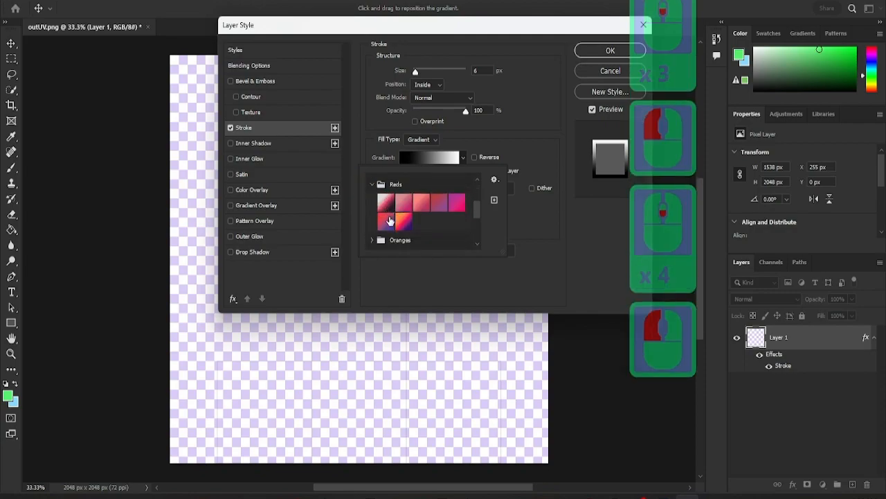
left_click(458, 194)
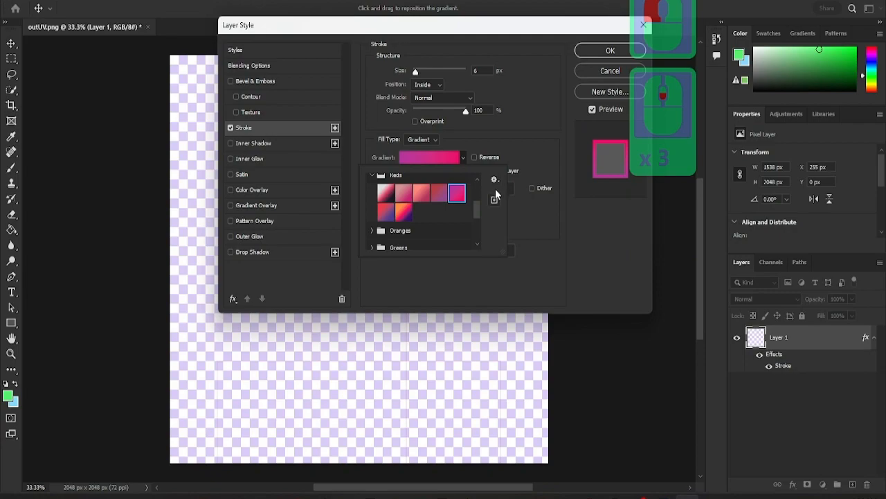
left_click(536, 152)
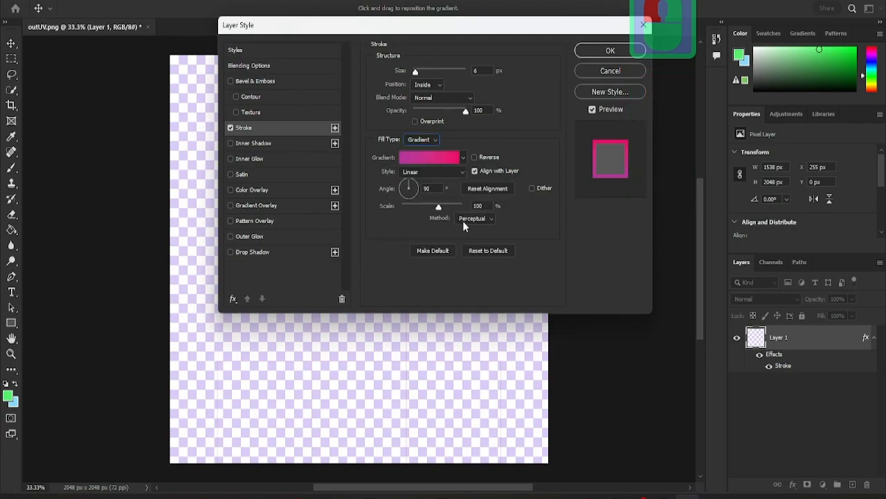
left_click(611, 50)
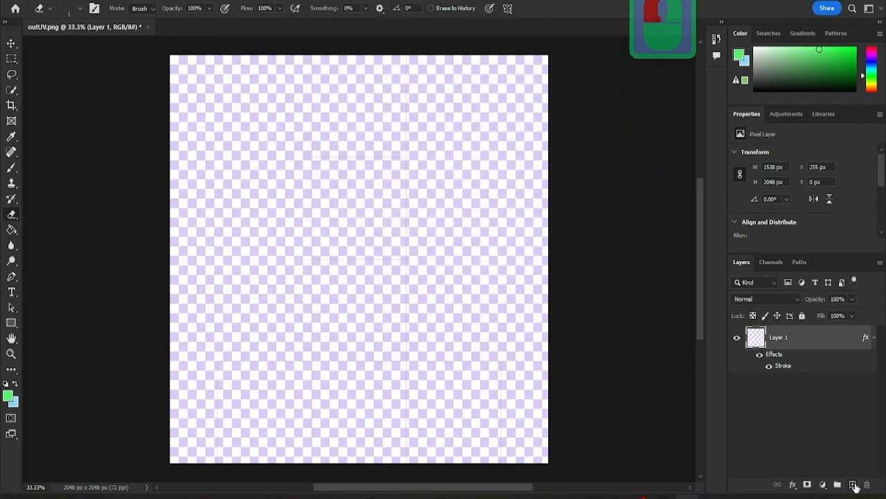
Add a Solid Color fill layer in light green #adffb9 and place it beneath Layer 1
left_click(853, 484)
left_click(822, 485)
left_click(806, 271)
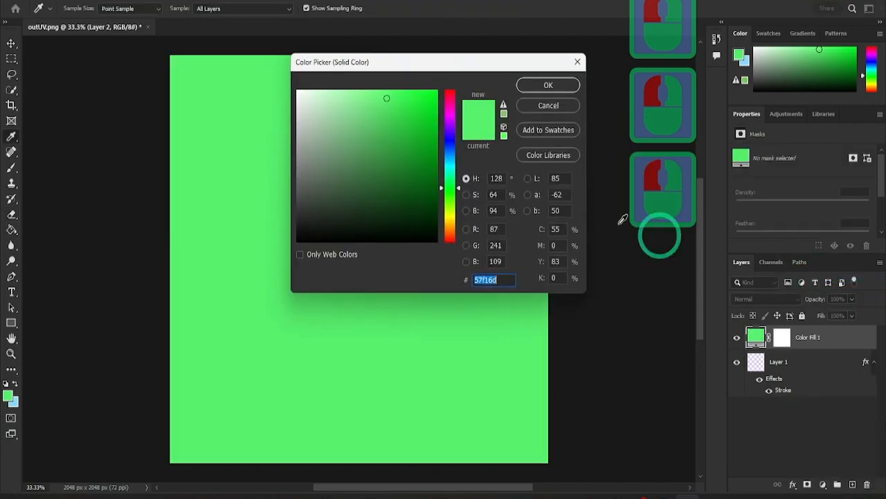
mouse_move(386, 103)
left_mouse_down()
mouse_move(323, 94)
mouse_move(340, 103)
mouse_move(342, 89)
left_mouse_up()
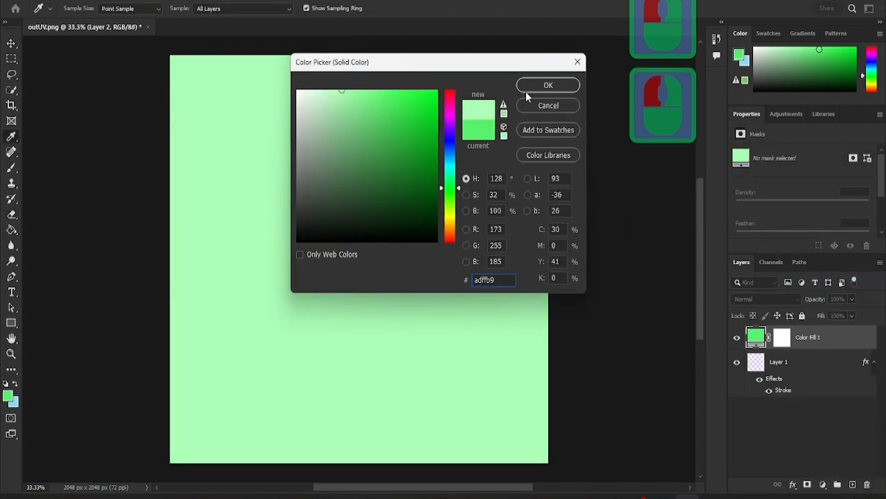
left_click(541, 86)
mouse_move(773, 352)
left_mouse_down()
mouse_move(823, 352)
mouse_move(831, 416)
left_mouse_up()
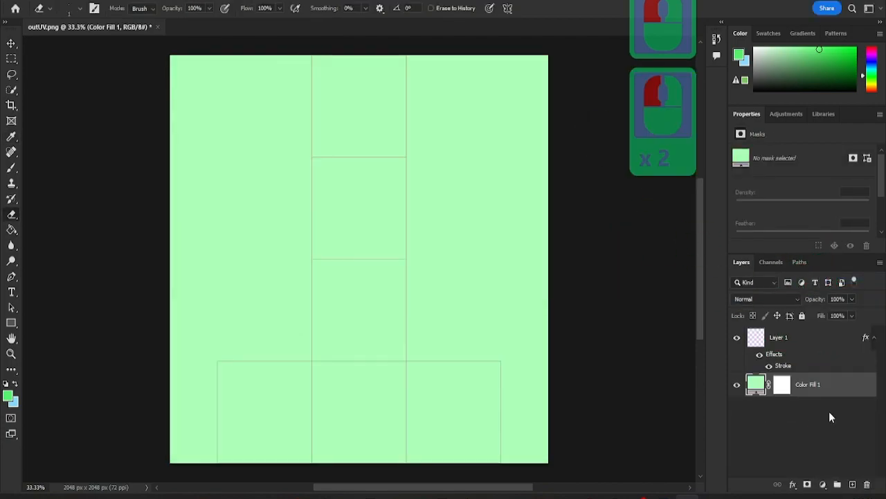
Reopen Layer 1's Stroke effect, adjust the stroke's size and accept the layer style
left_click(803, 368)
left_click(796, 368)
double_click(788, 366)
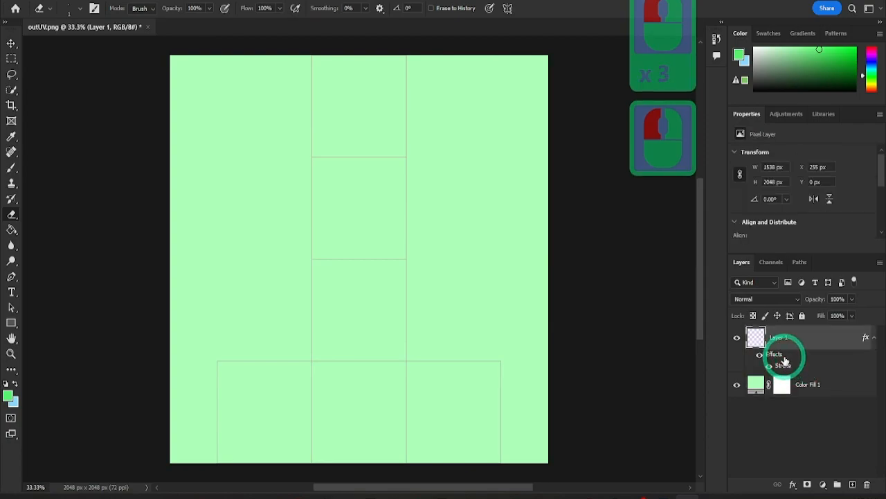
double_click(785, 361)
left_click(416, 72)
left_click(611, 50)
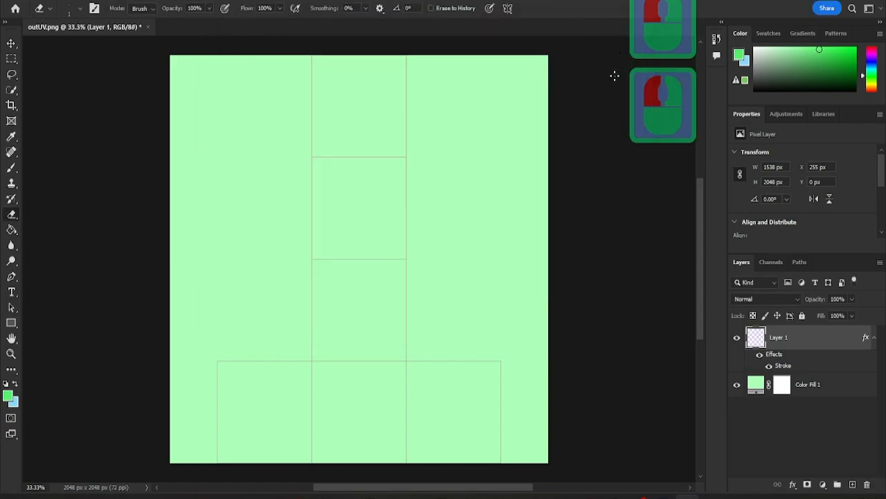
scroll(390, 313, "up", 1)
scroll(392, 314, "down", 1)
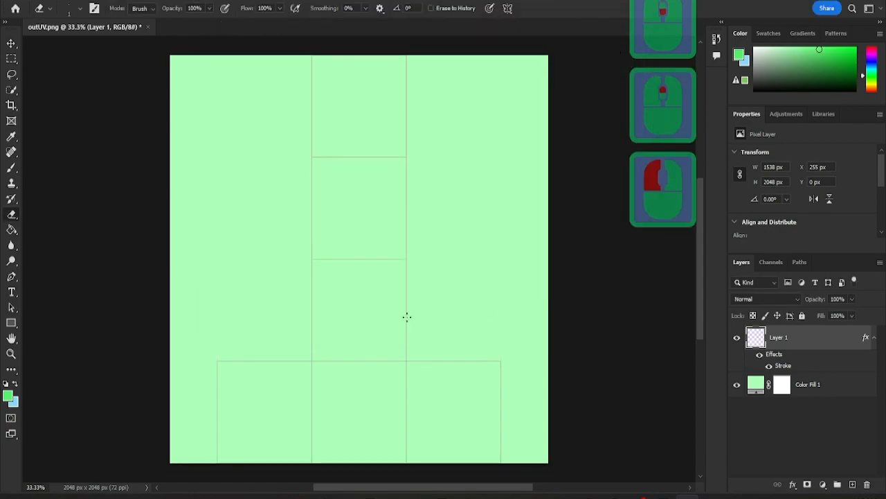
Place burger.png in the topmost square of the UV layout, scaled to the square's width of about 506 px
left_click(12, 59)
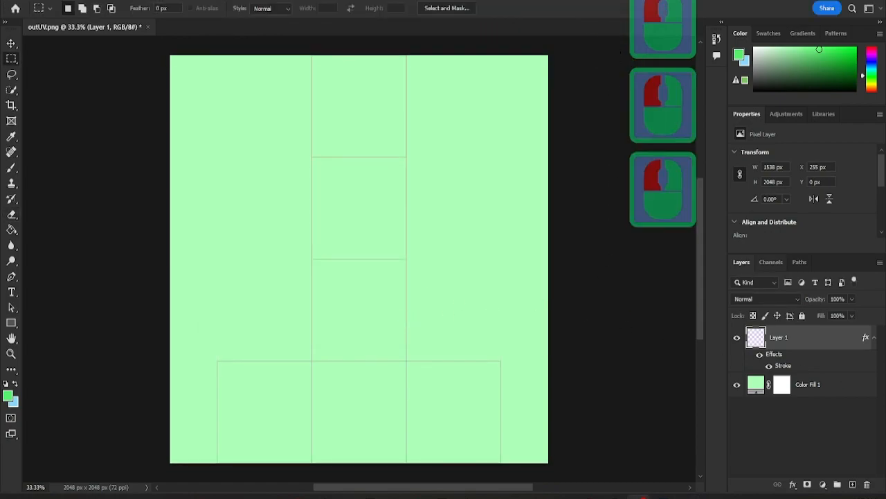
mouse_move(885, 187)
left_mouse_down()
mouse_move(728, 214)
mouse_move(683, 232)
mouse_move(367, 200)
left_mouse_up()
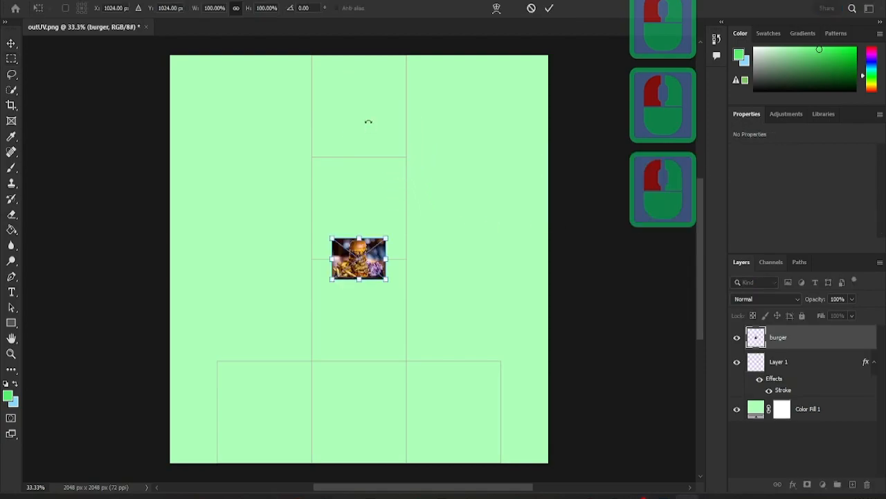
left_click_drag(372, 235, 407, 60)
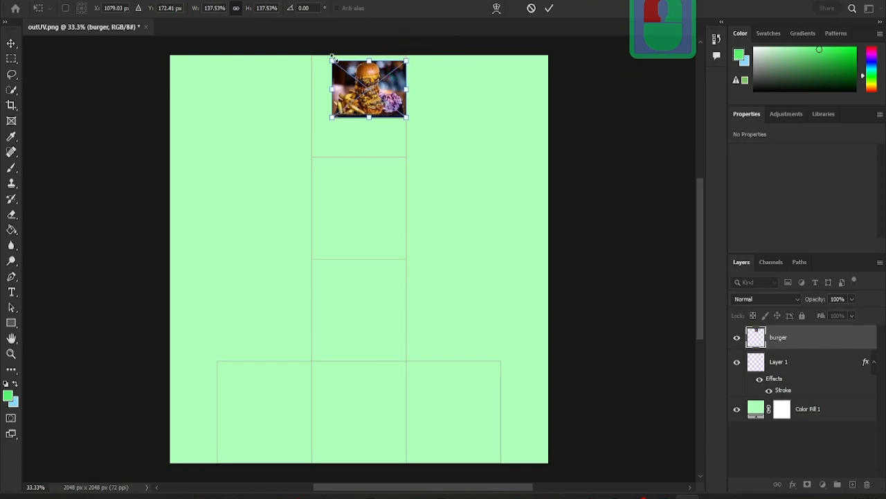
left_click_drag(334, 58, 326, 54)
left_click_drag(375, 80, 406, 63)
left_click_drag(316, 62, 310, 57)
left_click_drag(362, 86, 360, 93)
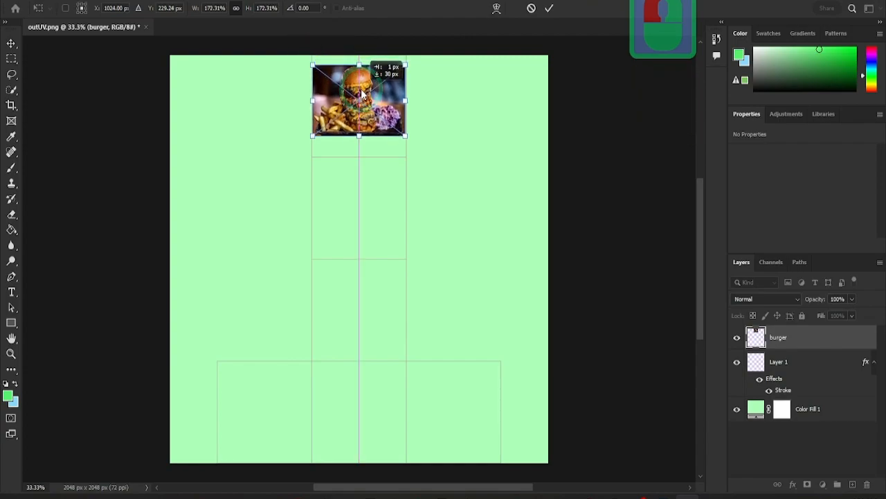
left_click(549, 8)
left_click(469, 158)
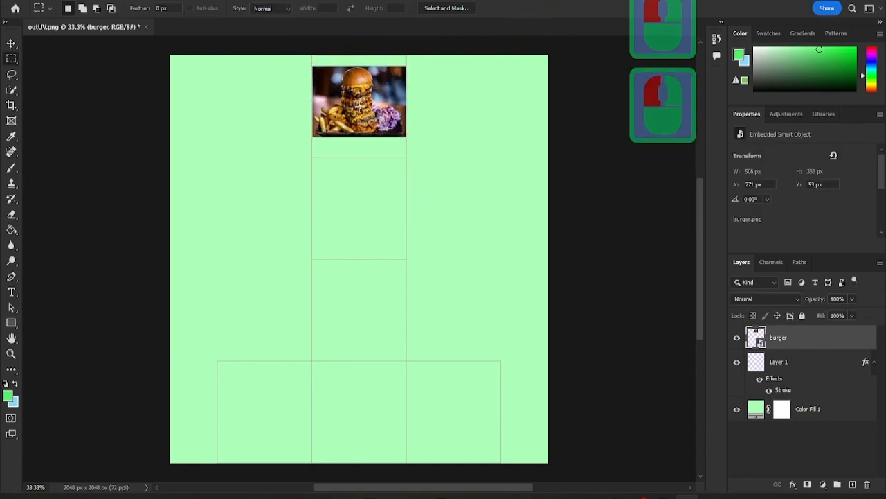
Rasterize the burger layer and stretch it vertically to fill the topmost square, about 506 by 507 px
right_click(779, 336)
left_click(679, 221)
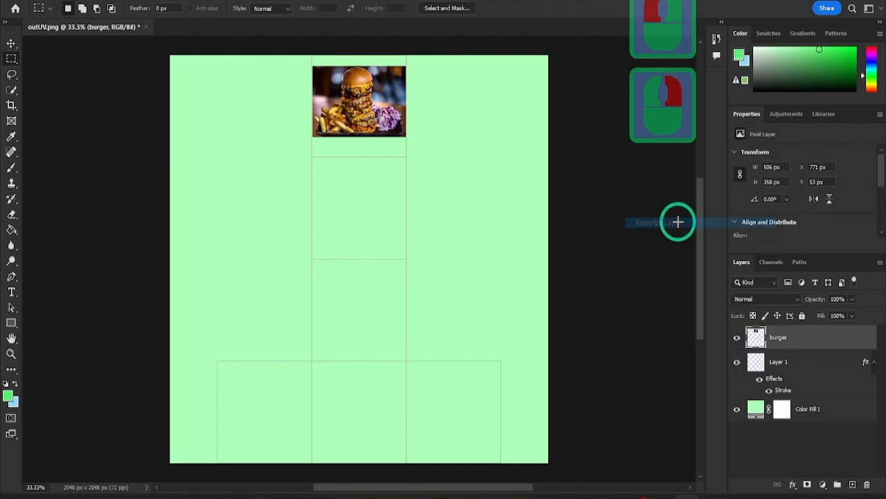
key("ctrl+t")
left_click_drag(361, 66, 359, 55, "shift")
left_click_drag(358, 136, 361, 153, "shift")
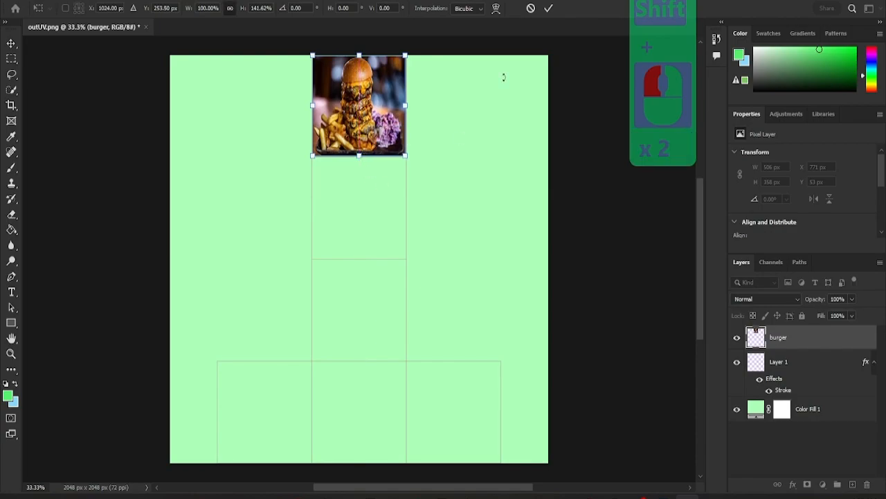
left_click(550, 9)
left_click(564, 126)
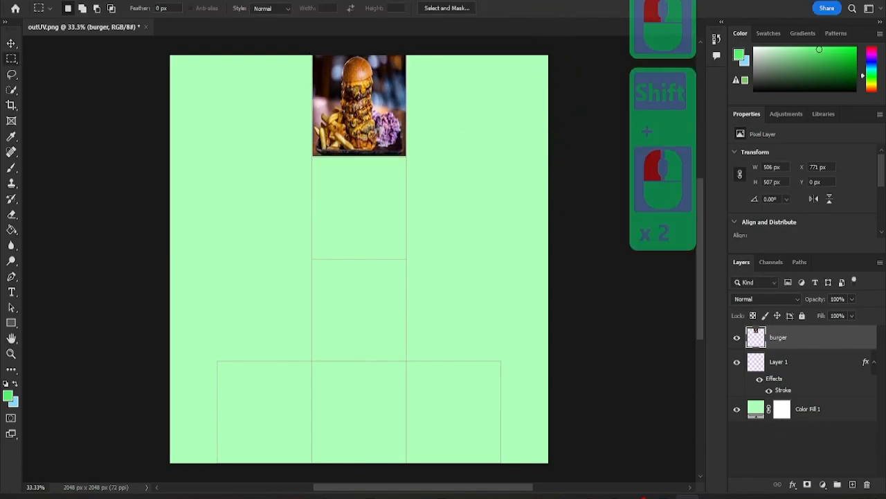
Place curry.png in the second square of the UV layout's column, scaled to roughly the square's height
left_click_drag(885, 246, 397, 311)
left_click_drag(360, 239, 331, 257)
left_click(549, 9)
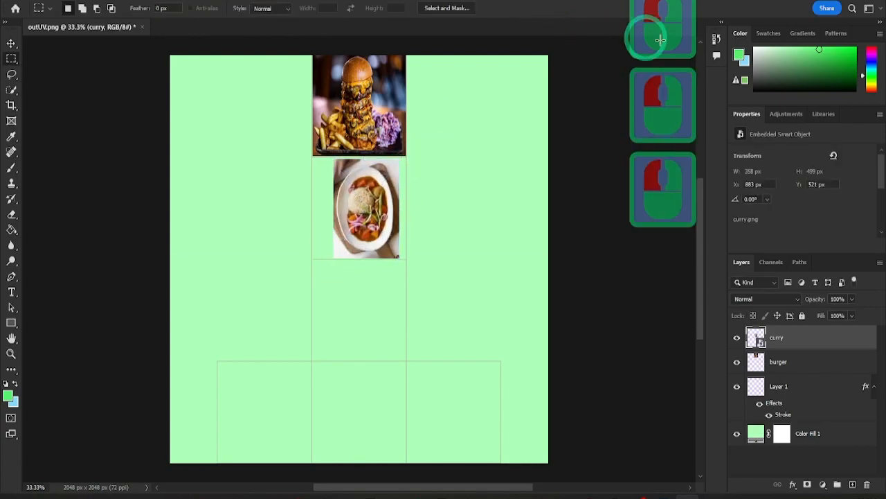
Rasterize the curry layer and stretch it to fill the second square, about 506 by 513 px
right_click(793, 342)
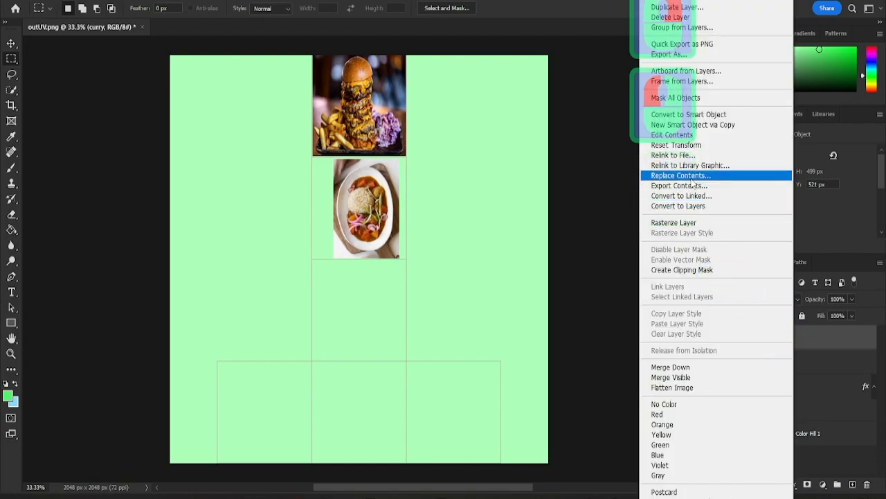
left_click(685, 223)
key("ctrl+t")
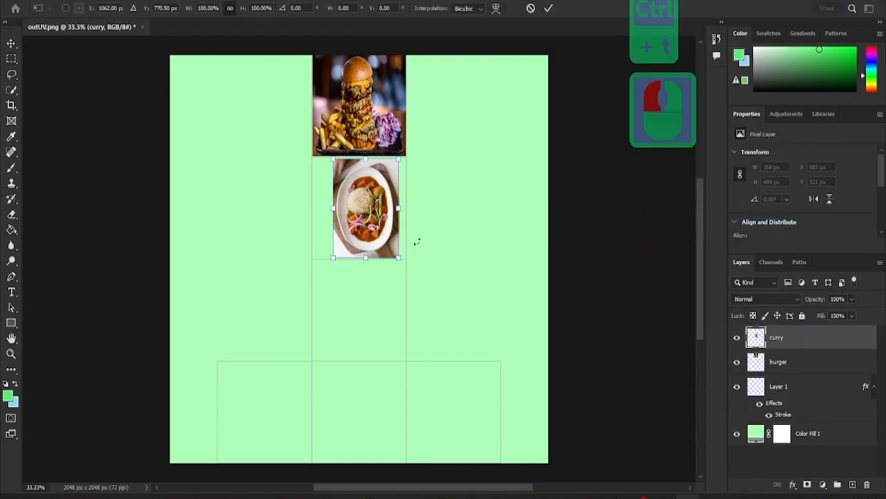
left_click_drag(333, 207, 312, 206, "shift")
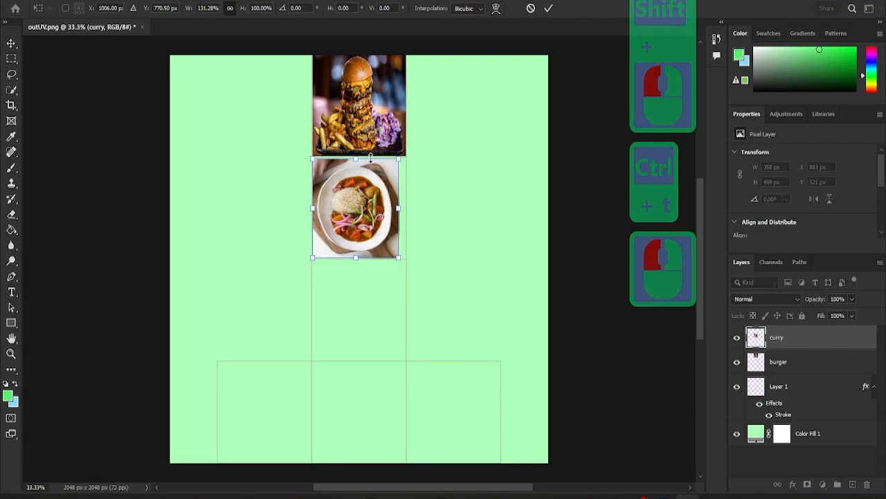
left_click_drag(356, 158, 355, 156, "shift")
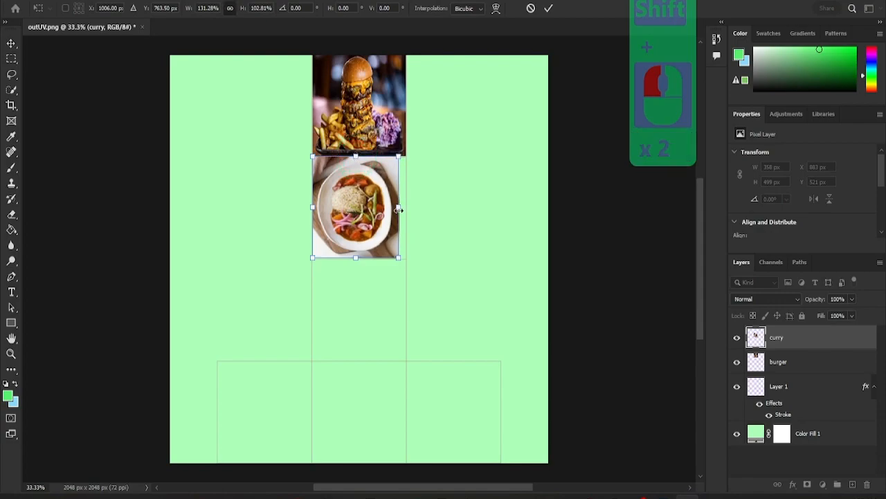
left_click_drag(399, 208, 405, 208, "shift")
left_click(548, 8)
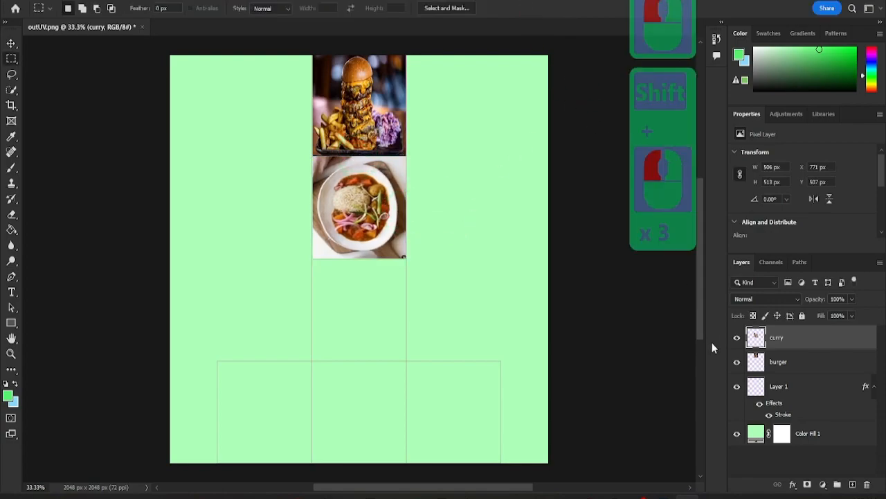
Place the fried chicken image in the third square of the column and delete the curry layer
left_click_drag(885, 350, 441, 350)
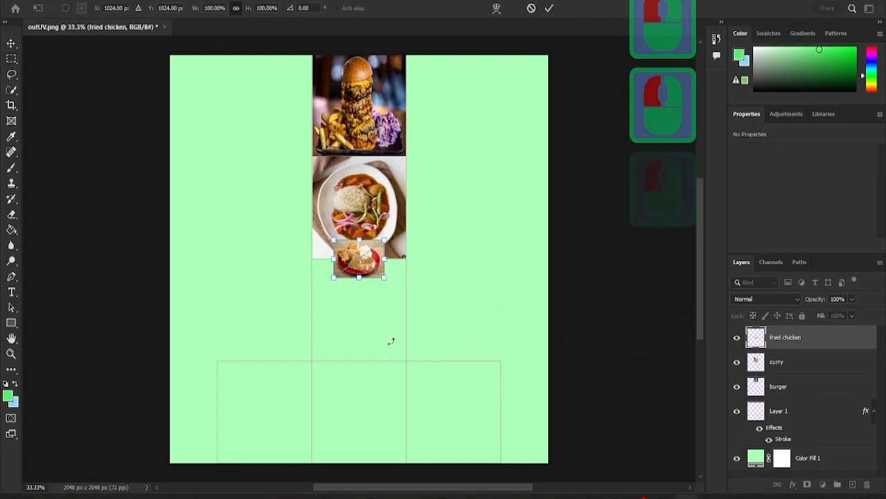
left_click_drag(352, 260, 352, 316)
left_click(815, 362)
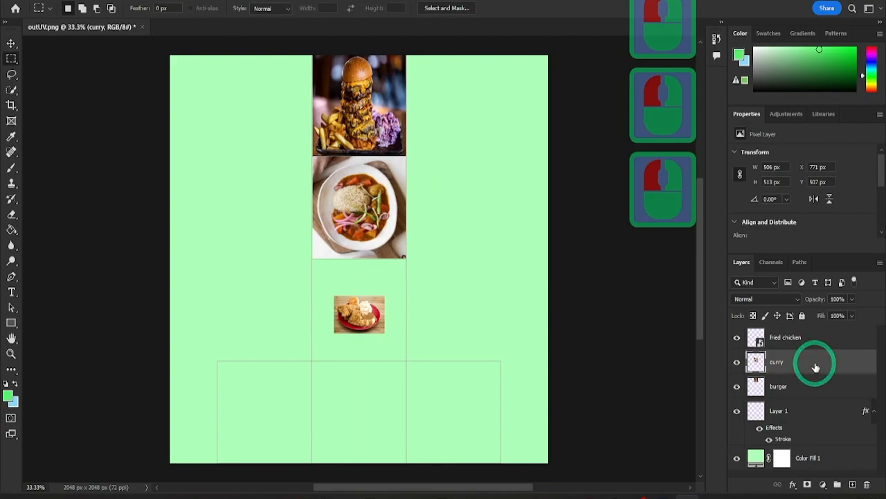
key("Delete")
Rasterize the fried chicken layer, move it to the second square and stretch it to fill the square, about 509 by 517 px
right_click(798, 337)
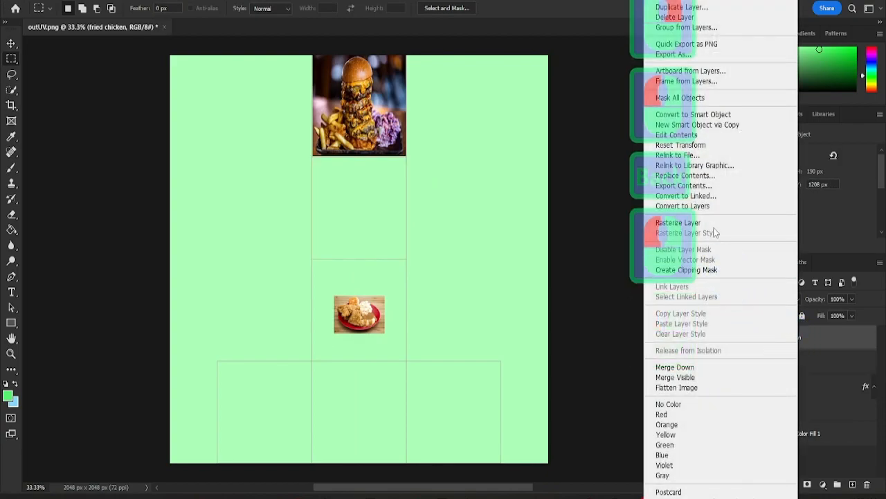
left_click(714, 233)
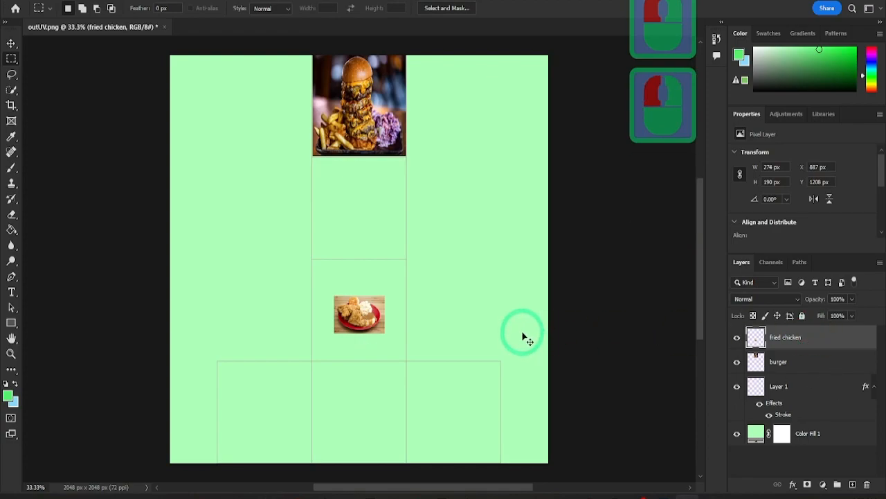
left_click_drag(376, 319, 404, 171, "ctrl")
key("ctrl+t")
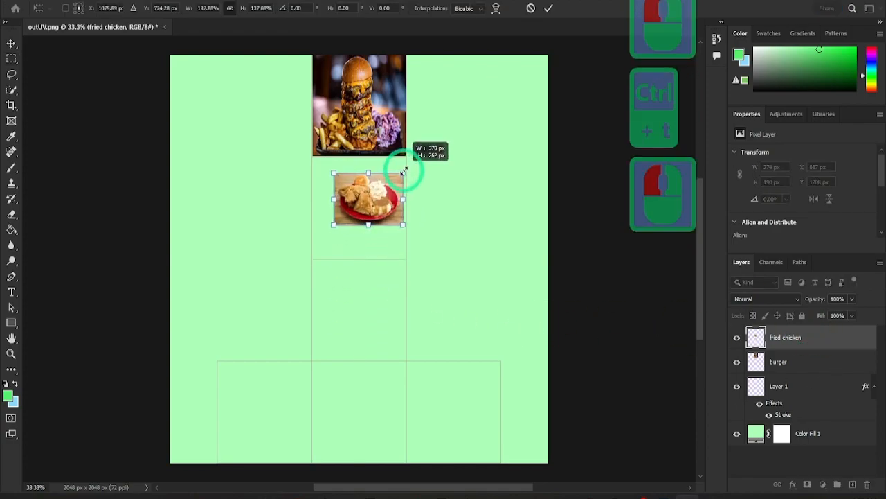
left_click_drag(334, 173, 313, 156)
left_click_drag(358, 189, 359, 157)
left_click_drag(359, 239, 359, 258, "shift")
left_click(548, 8)
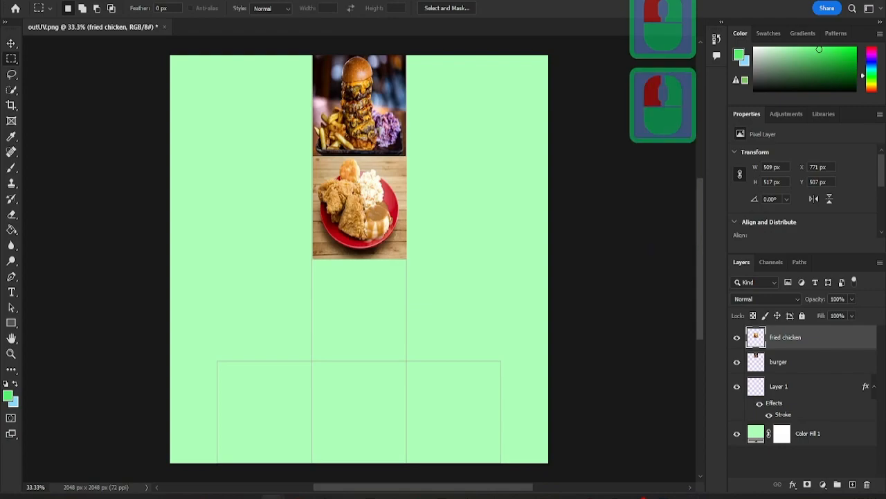
Place the pasta image in the third square of the layout's column, scaled to the square's width of about 506 px
left_click_drag(885, 331, 489, 329)
left_click_drag(367, 256, 406, 277)
left_click_drag(325, 278, 315, 272)
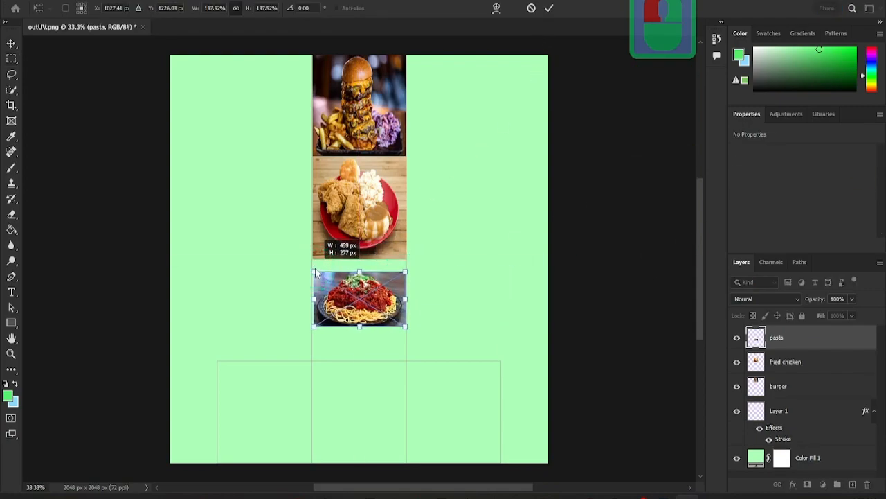
left_click(462, 157)
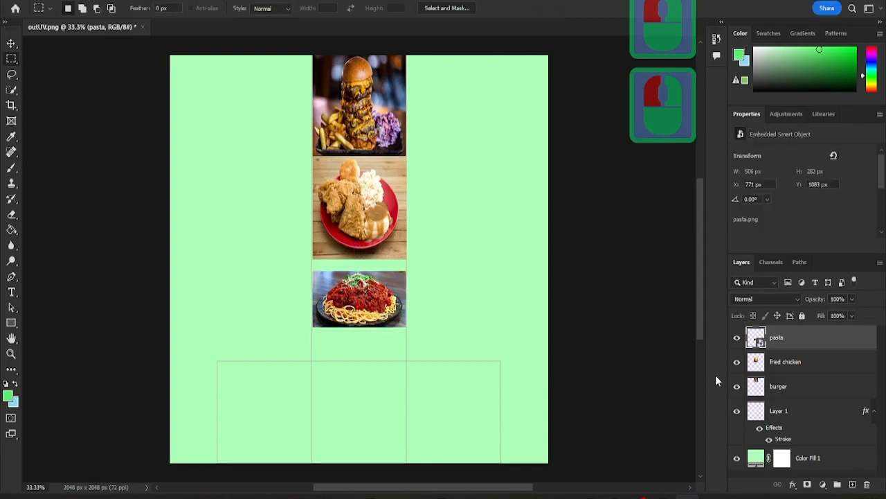
Rasterize the pasta layer and stretch it vertically to fill the third square, about 506 by 509 px
right_click(800, 345)
left_click(706, 239)
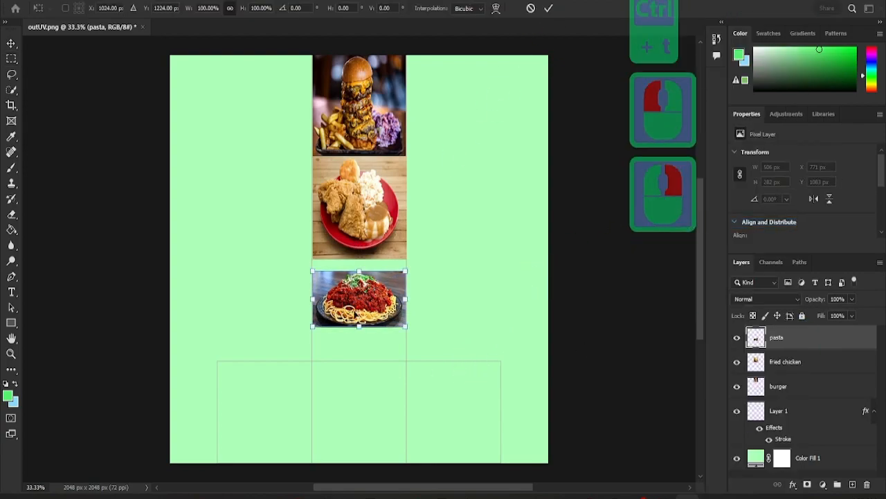
key("ctrl+t")
left_click_drag(359, 269, 359, 258)
left_click_drag(359, 329, 358, 359, "shift")
left_click(549, 9)
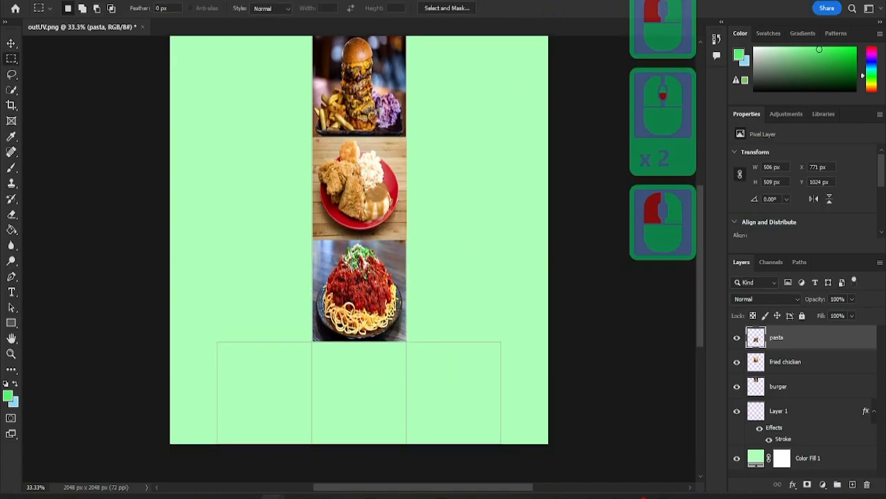
Place the shepherds pie image in the first square of the bottom row, stretch it to about 513 by 515 px and rasterize it
left_click_drag(362, 349, 375, 367)
left_click_drag(362, 244, 264, 342)
left_click(834, 336)
right_click(797, 327)
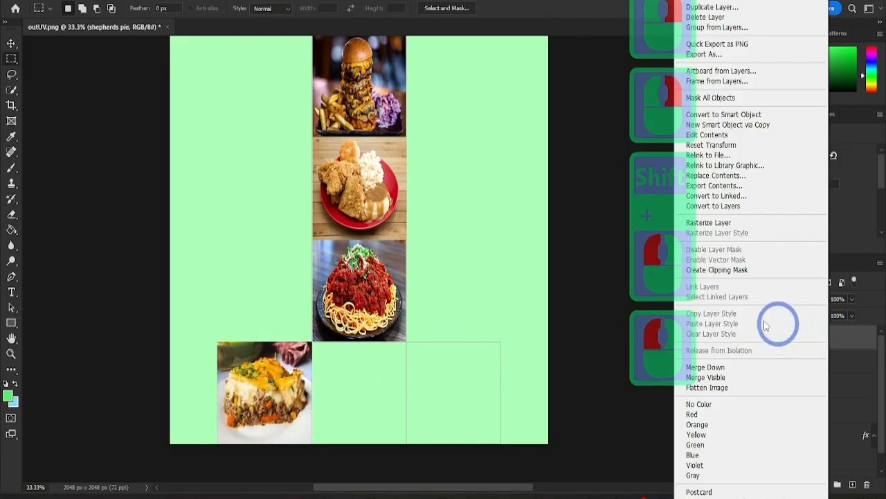
left_click(730, 223)
Place the tacos image in the middle square of the bottom row, stretch it to about 512 by 515 px and rasterize it
left_click_drag(755, 337, 405, 356)
left_click_drag(327, 356, 312, 351)
left_click_drag(359, 413, 359, 443, "shift")
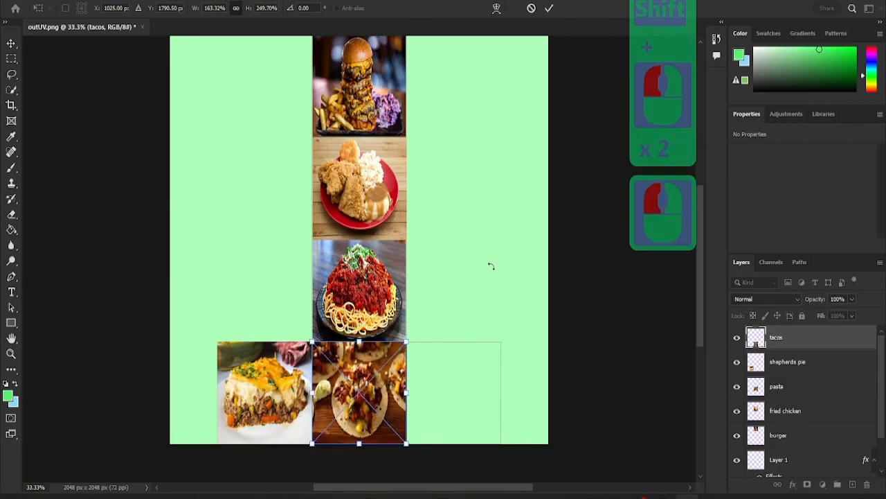
left_click(549, 7)
right_click(796, 343)
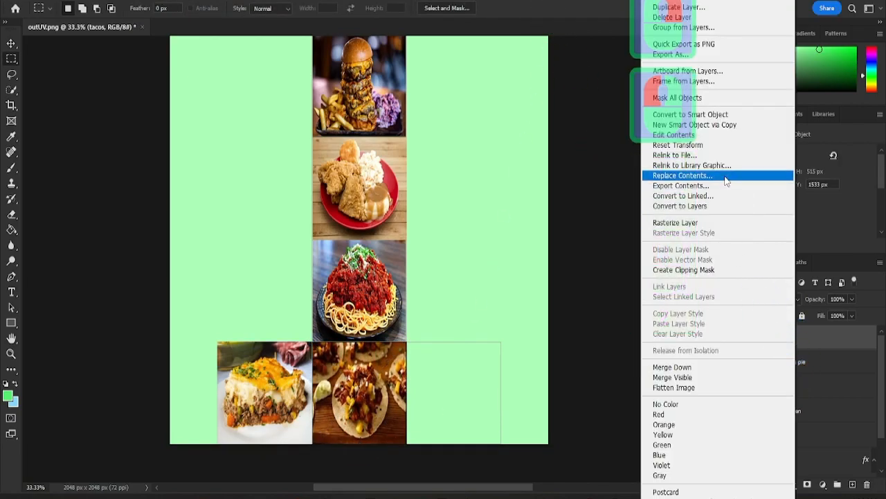
left_click(708, 222)
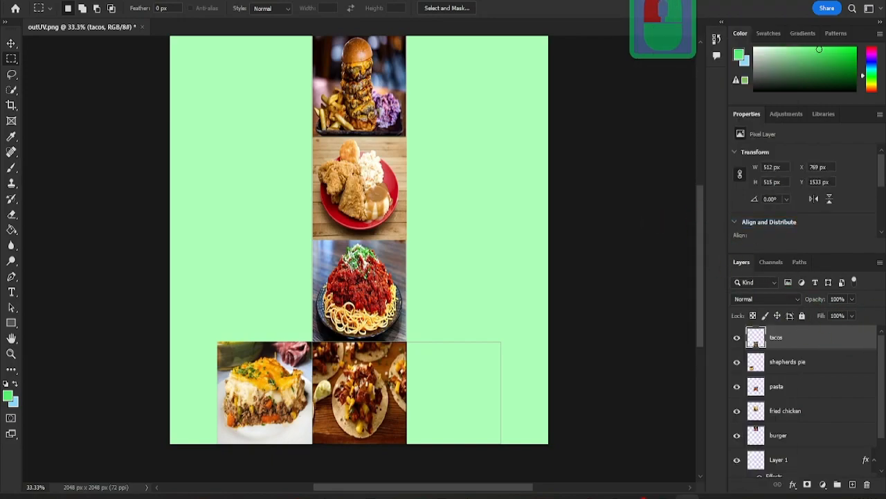
Place the curry image in the last square of the bottom row, stretch it to about 509 by 512 px and rasterize it
left_click(639, 497)
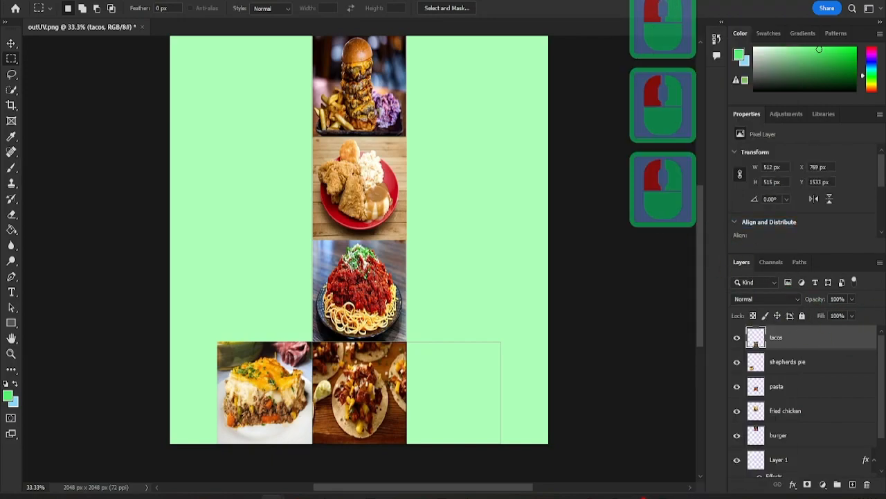
left_click_drag(465, 367, 412, 359)
left_click_drag(362, 246, 509, 351)
left_click_drag(433, 392, 419, 391, "shift")
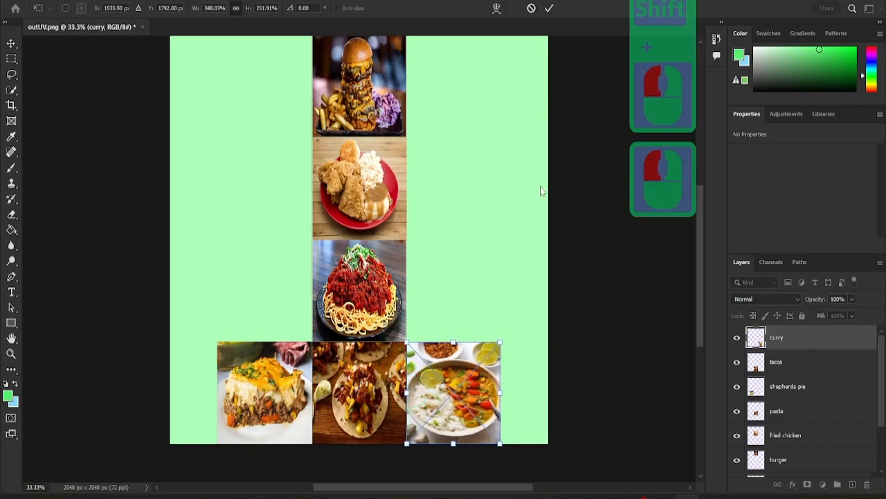
left_click(549, 9)
right_click(786, 338)
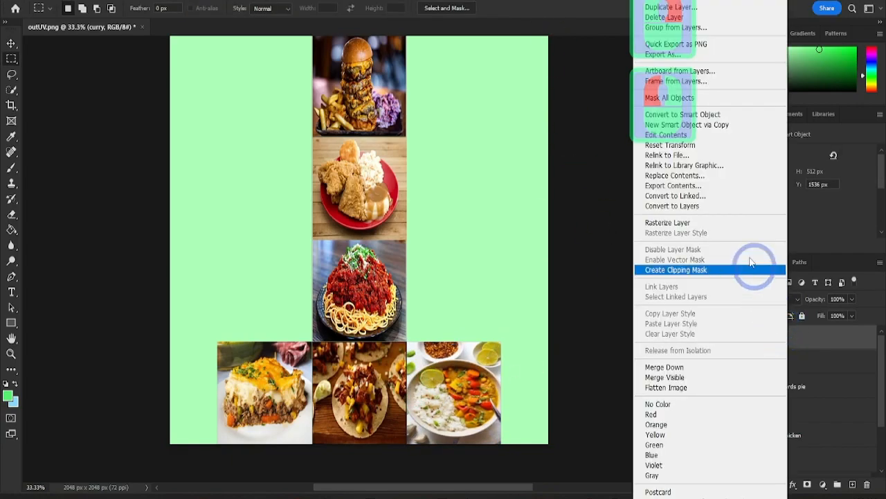
left_click(714, 207)
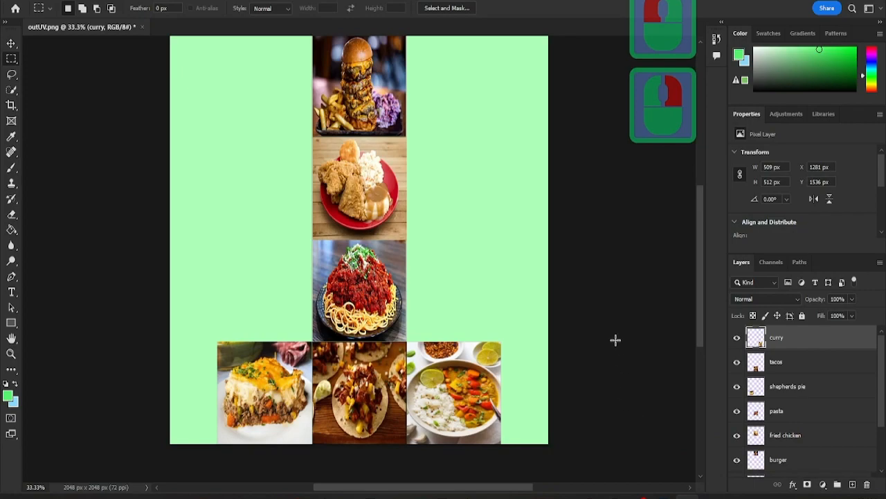
Enlarge the burger layer to about 513 by 514 px so it covers the edges of its square
scroll(615, 340, "up", 1)
scroll(421, 178, "up", 16, "alt")
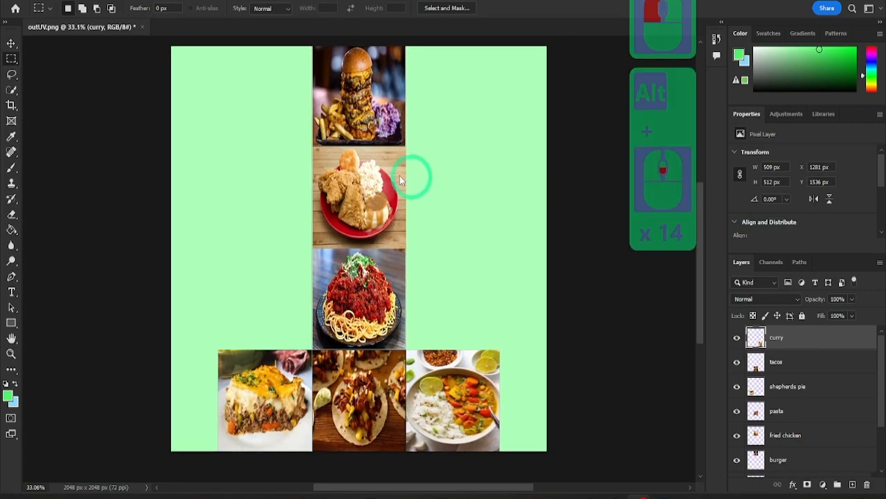
scroll(480, 229, "up", 3, "alt")
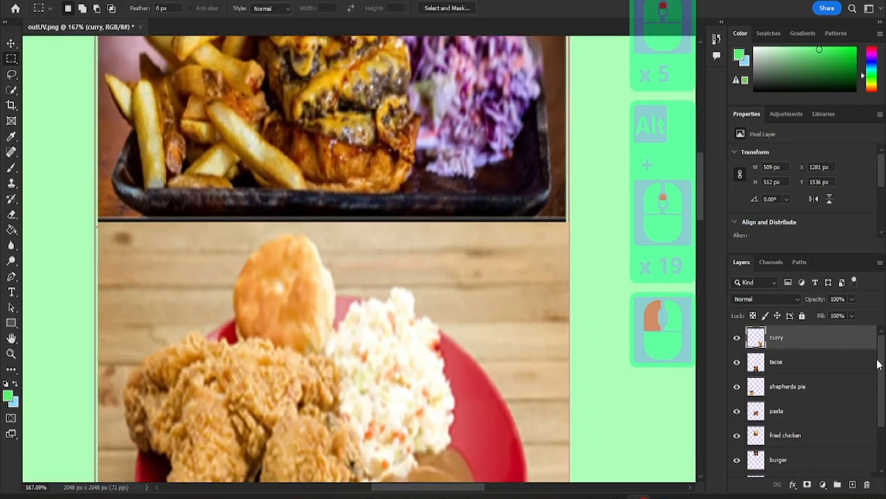
scroll(826, 462, "down", 2)
left_click(803, 408)
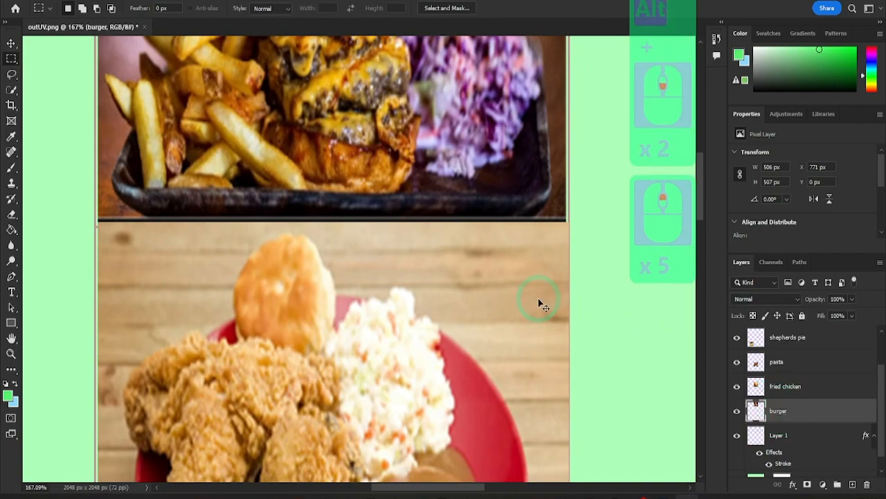
key("ctrl+t")
left_click_drag(565, 220, 575, 216)
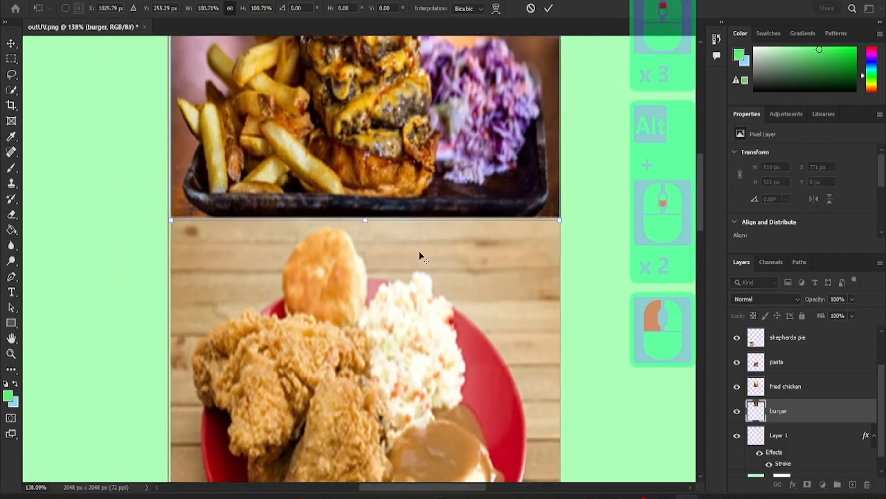
scroll(436, 239, "down", 2, "alt")
left_click_drag(250, 90, 247, 88)
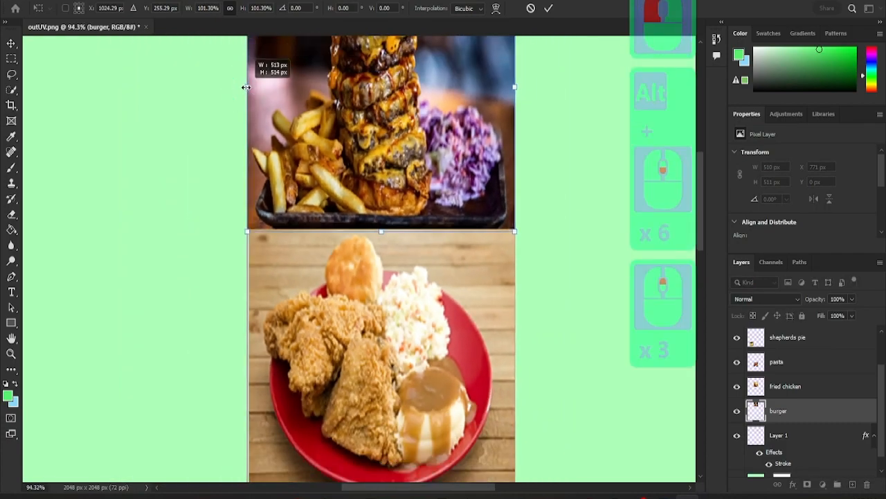
scroll(486, 217, "up", 2)
scroll(574, 42, "down", 1)
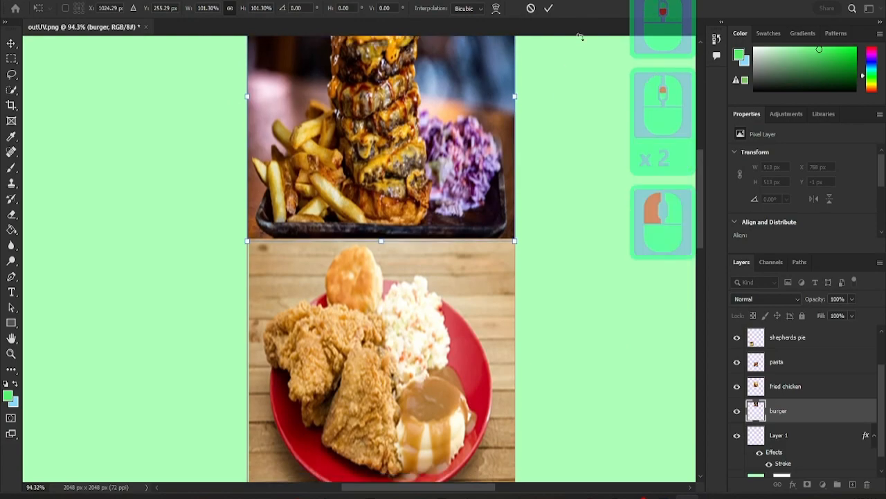
left_click(548, 10)
Enlarge the fried chicken layer to about 512 by 521 px to cover the side edges of its square
scroll(405, 271, "down", 1)
scroll(405, 272, "up", 19)
scroll(405, 272, "down", 20)
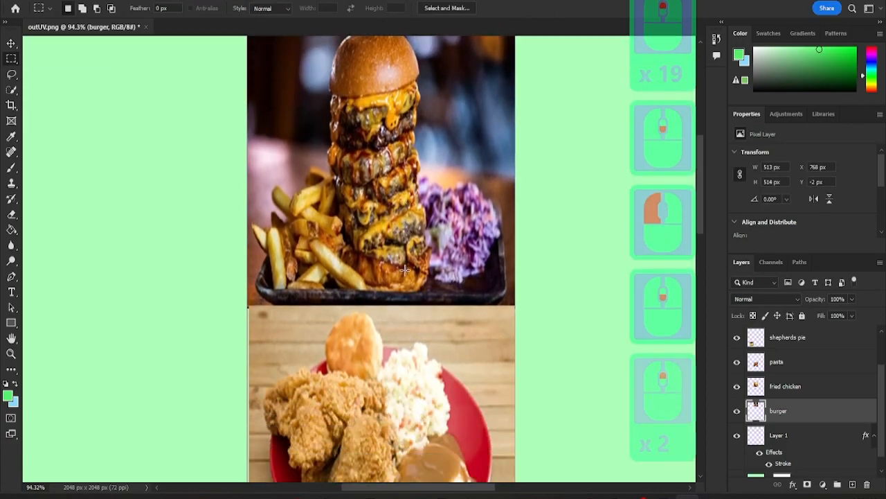
scroll(405, 272, "up", 2, "alt")
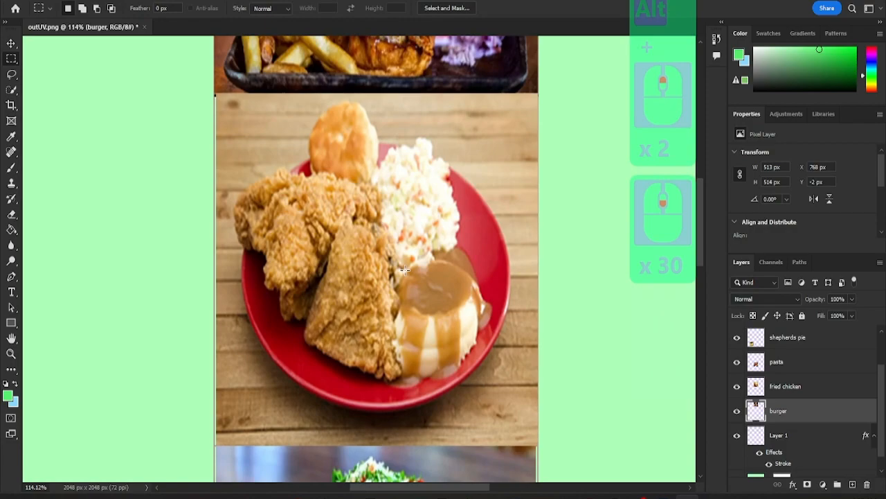
left_click(818, 394)
key("ctrl+t")
left_click_drag(217, 270, 213, 270)
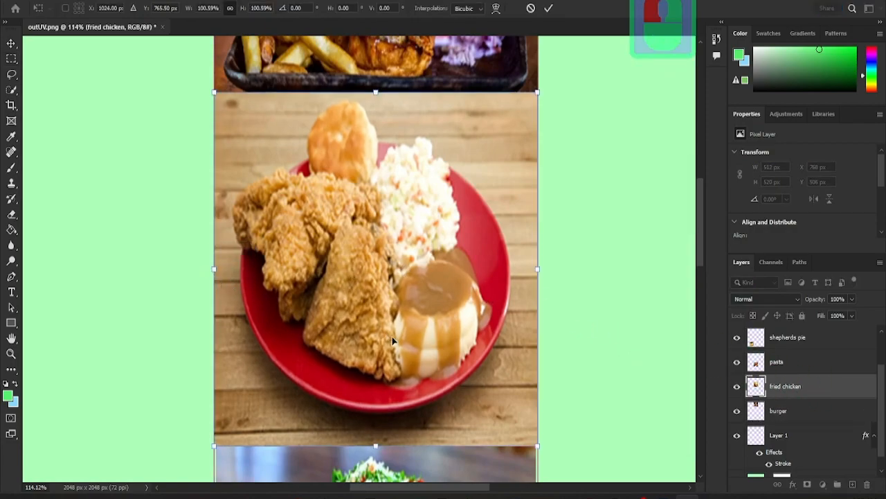
scroll(398, 336, "down", 14)
left_click(696, 194)
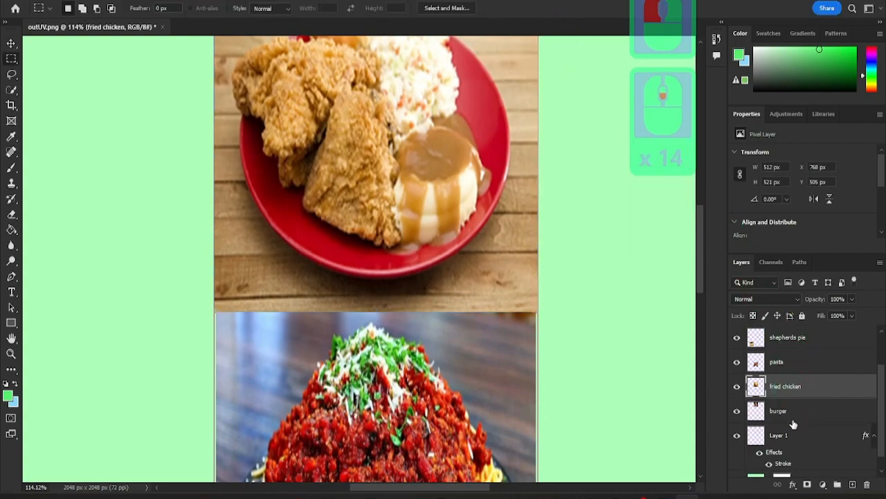
Widen the pasta layer on both sides to about 513 by 513 px so it covers the edges of its square
left_click(794, 362)
scroll(445, 318, "down", 20)
key("ctrl+t")
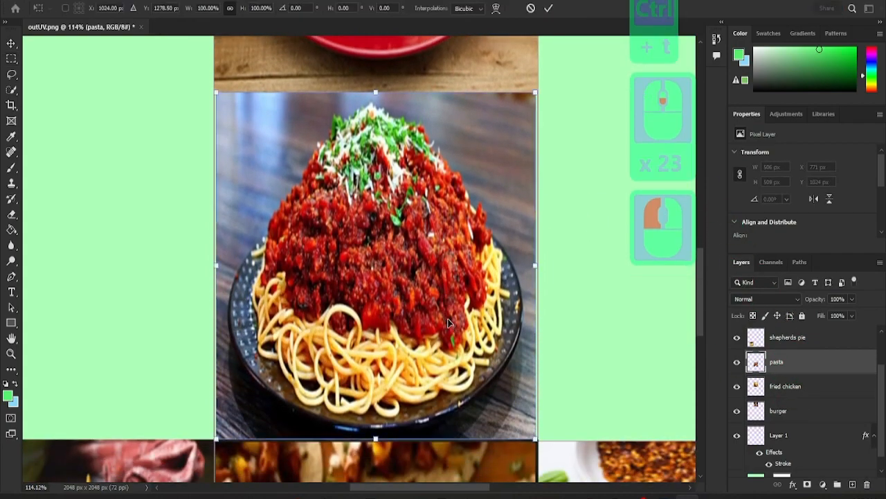
left_click_drag(537, 265, 539, 265)
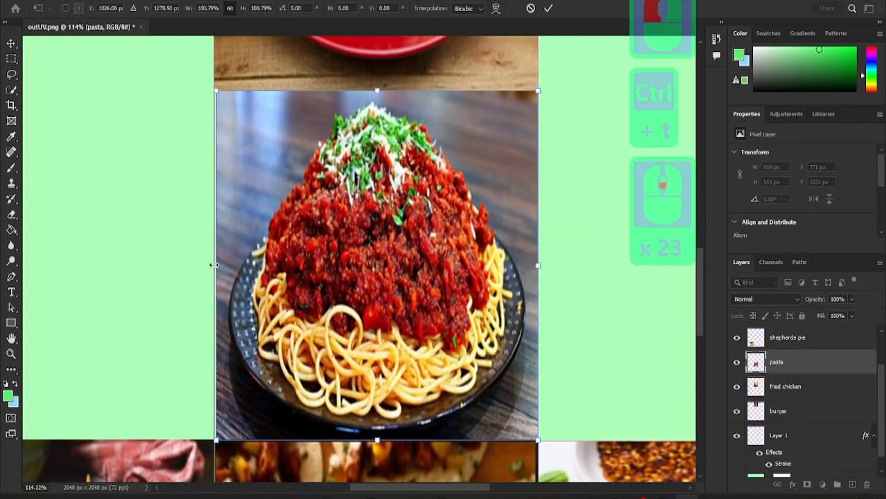
left_click_drag(216, 267, 214, 267, "shift")
left_click(549, 7)
Try to shift the shepherds pie layer slightly down in its square, and discard the transform
scroll(527, 142, "down", 18)
scroll(524, 154, "down", 5)
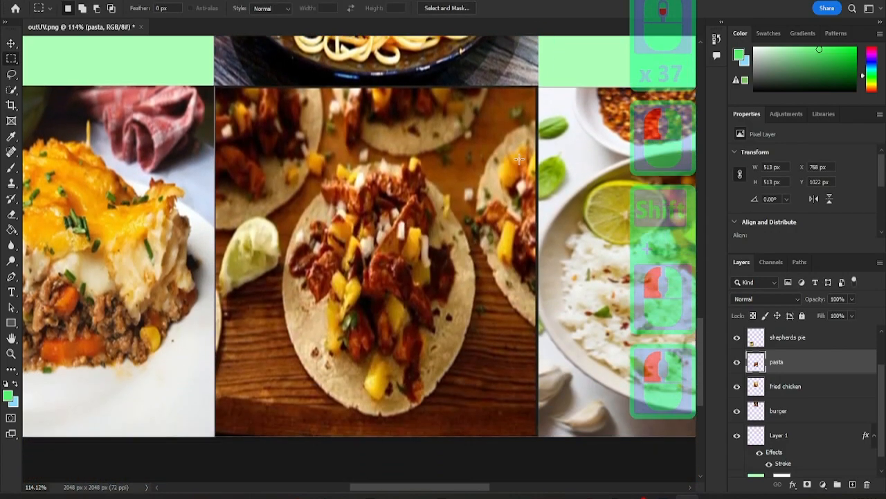
scroll(518, 312, "down", 3, "alt")
left_click(824, 337)
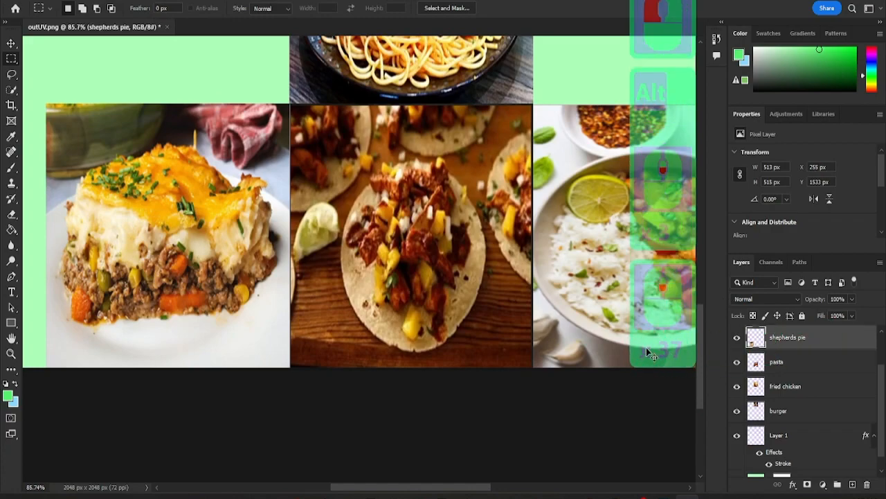
key("ctrl+t")
left_click_drag(289, 237, 286, 236)
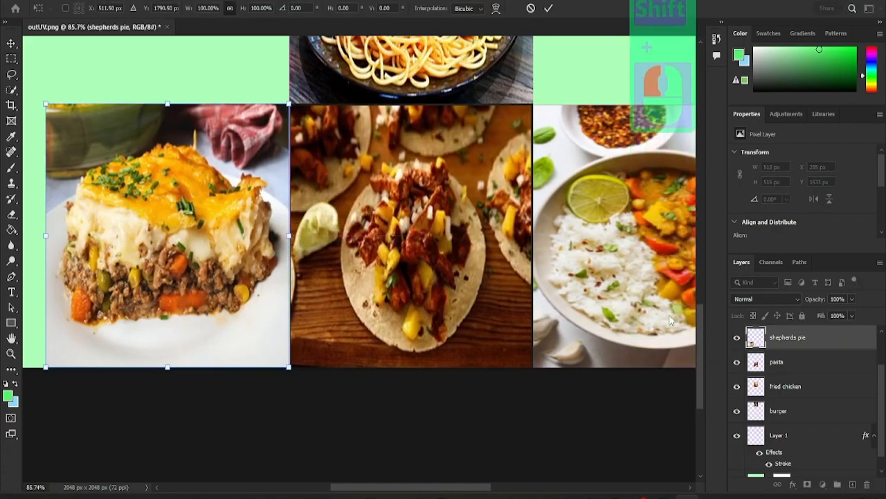
left_click_drag(223, 210, 222, 219)
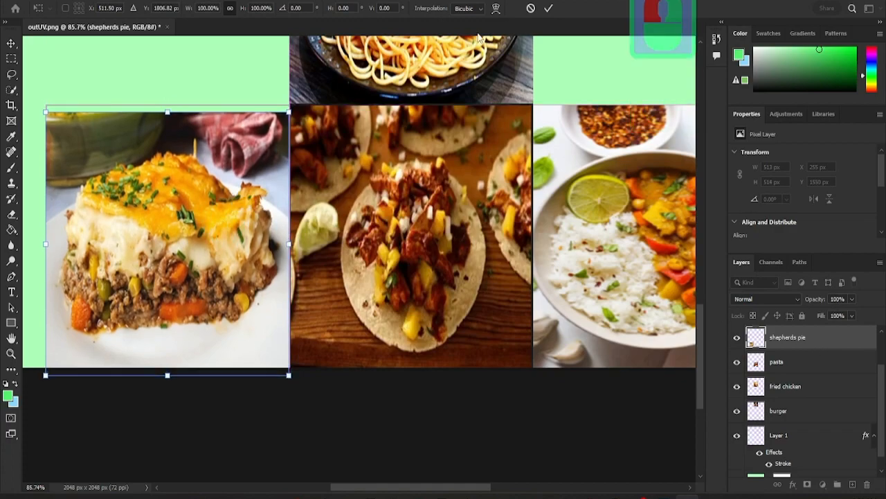
left_click(530, 8)
Try to shift the tacos layer down and to widen it to about 513 px, discarding both transforms
scroll(824, 371, "up", 1)
left_click(793, 339)
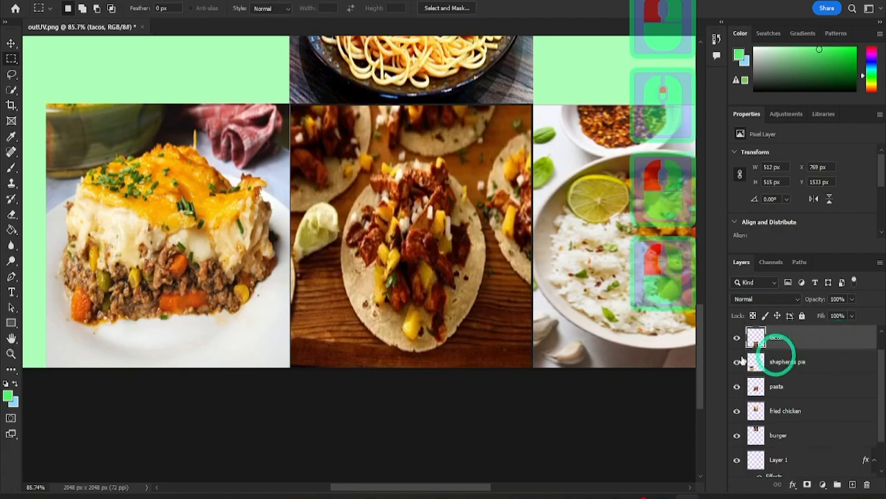
key("ctrl+t")
left_click_drag(464, 251, 465, 262)
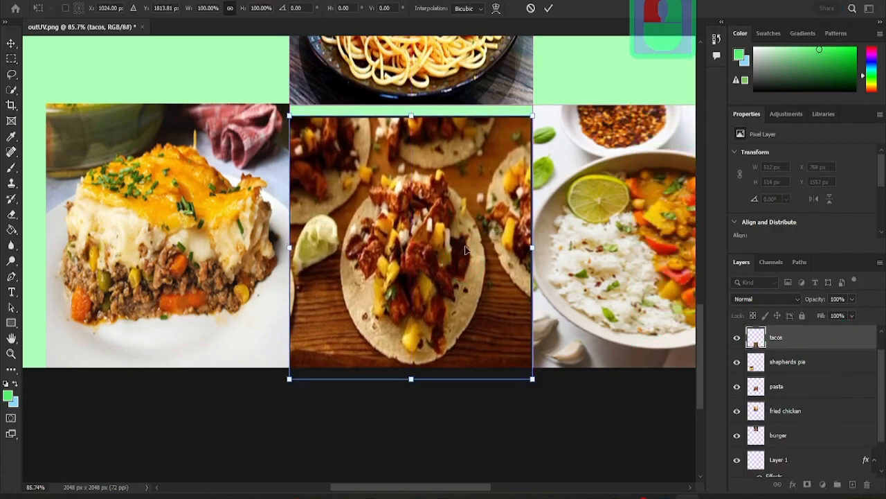
left_click(532, 8)
key("ctrl+t")
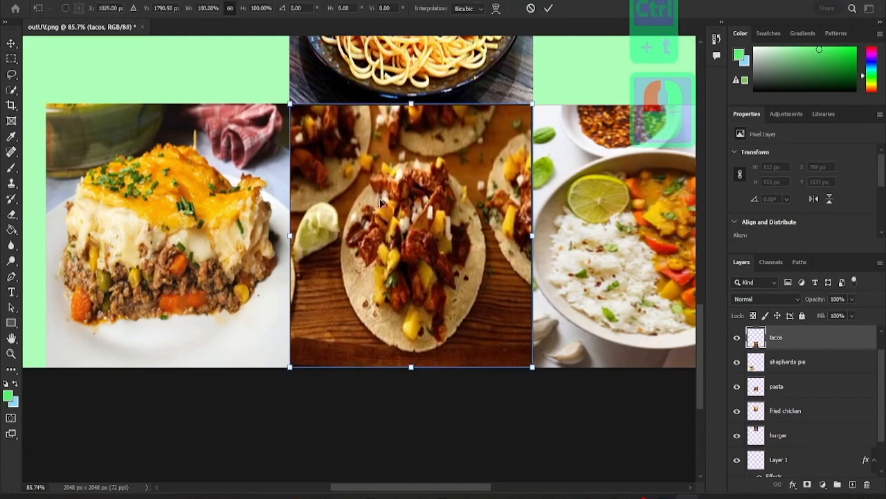
left_click_drag(290, 234, 290, 234, "shift")
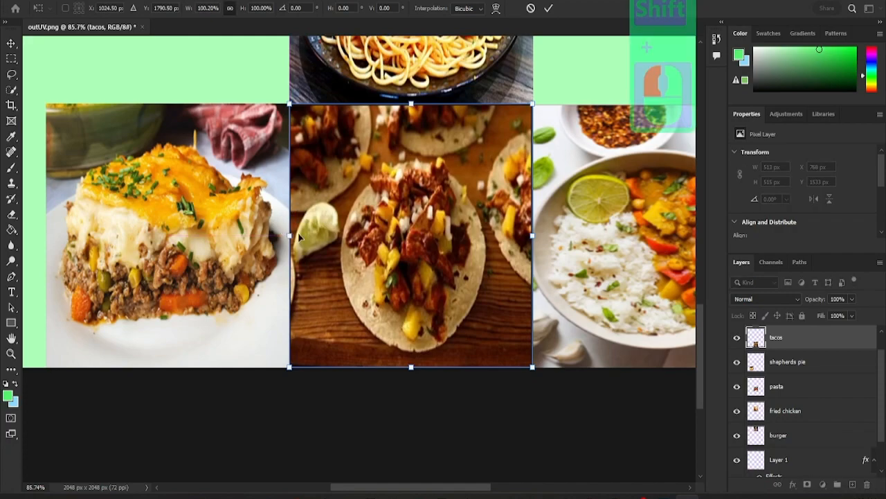
left_click(530, 8)
Widen the curry layer slightly on its outer side to about 512 by 512 px so it covers its square's edge
scroll(468, 258, "down", 2, "alt")
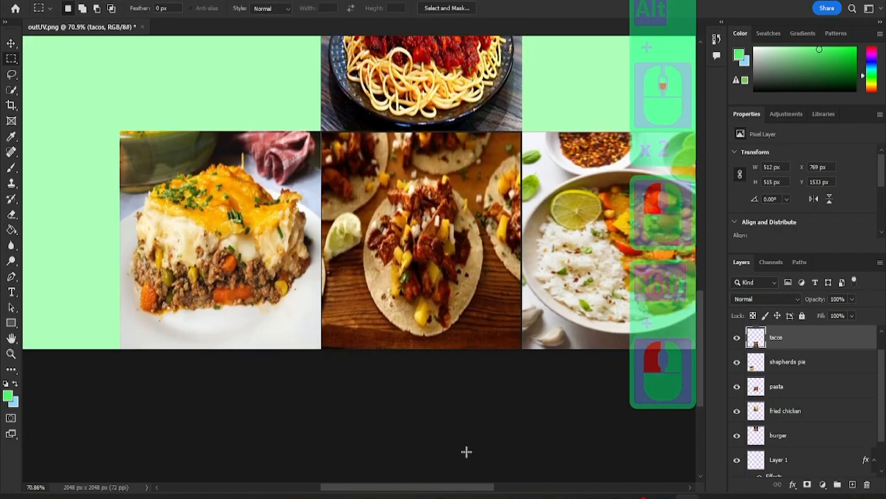
left_click_drag(449, 489, 488, 489)
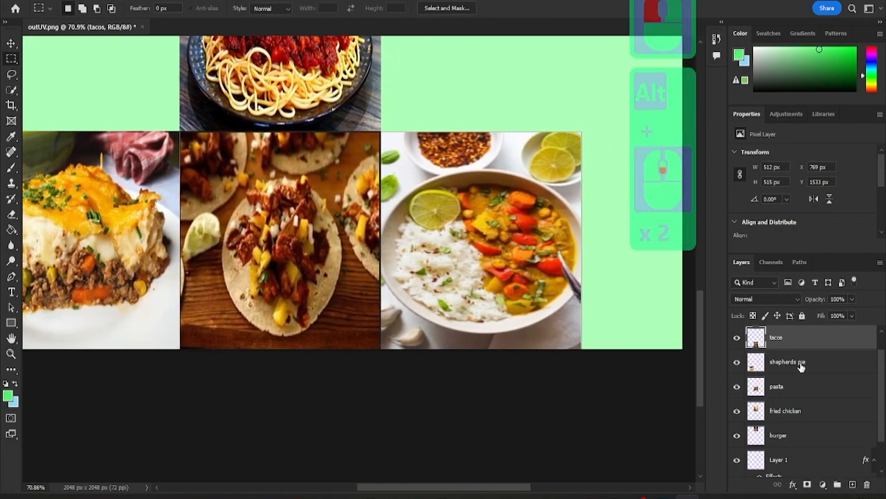
left_click(801, 364)
scroll(800, 356, "up", 2)
left_click(798, 337)
key("ctrl+t")
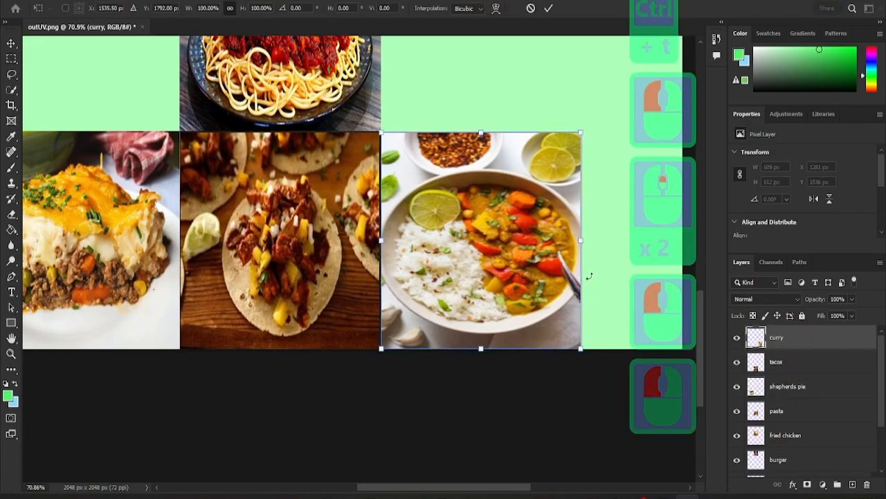
left_click_drag(580, 240, 582, 240, "shift")
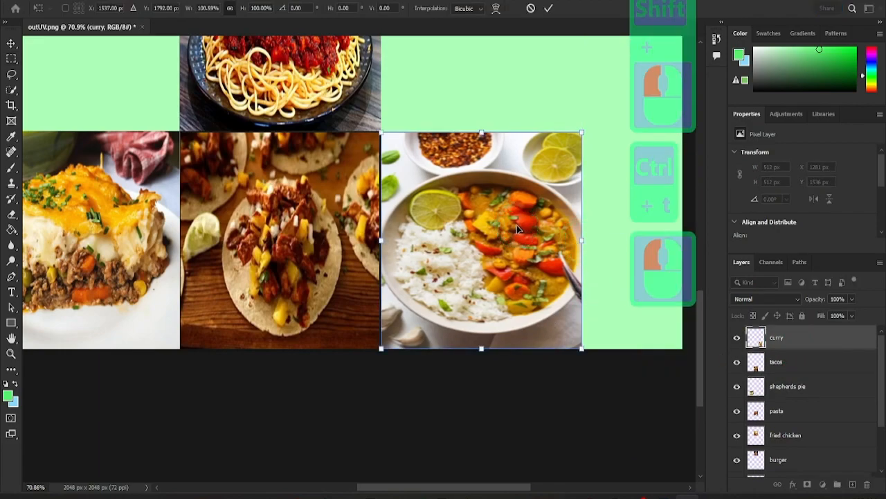
left_click_drag(517, 225, 516, 234, "shift")
key("ctrl+z")
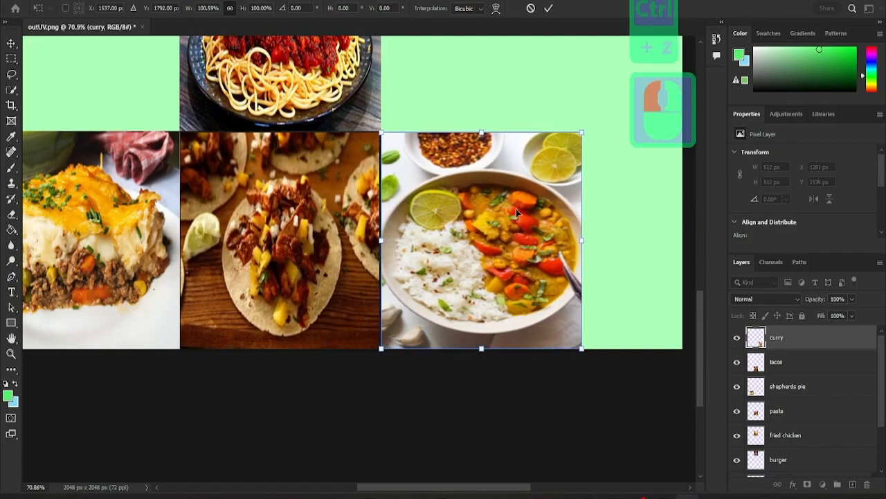
left_click(554, 8)
Hide the light green Color Fill 1 background layer so that only the food images remain on transparency
scroll(545, 234, "down", 11, "alt")
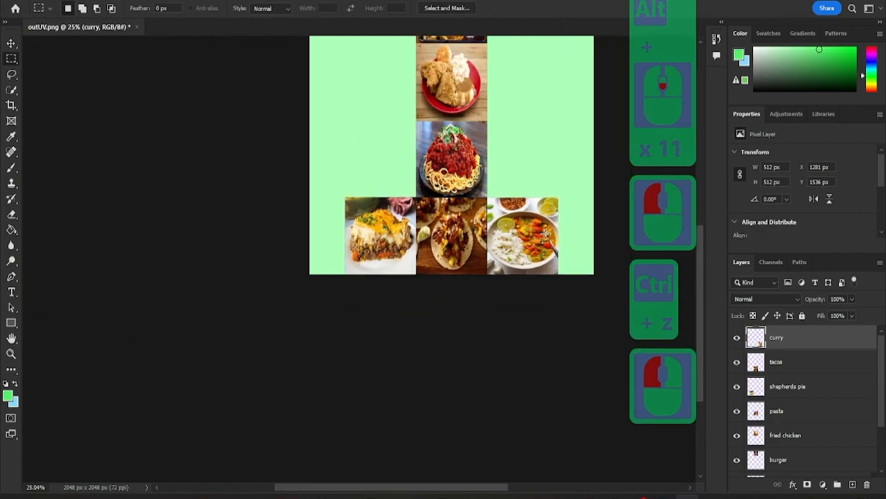
left_click(840, 426)
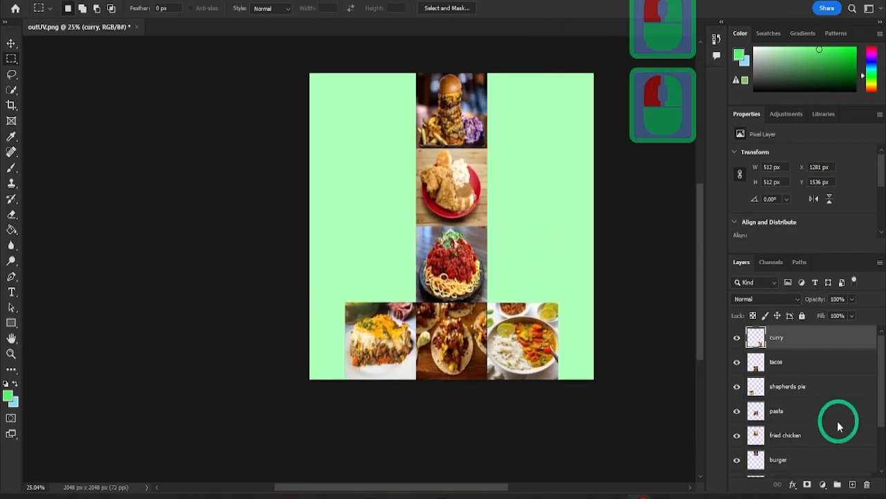
left_click_drag(882, 407, 883, 441)
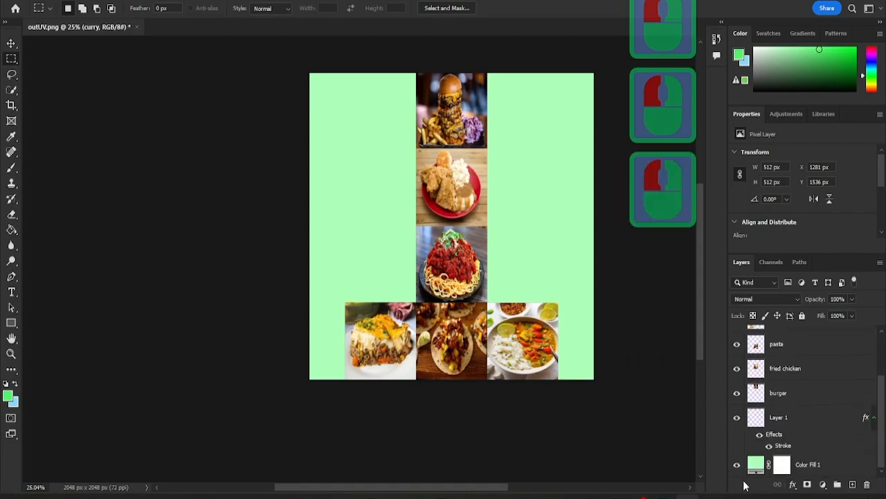
left_click(737, 465)
scroll(880, 402, "up", 5)
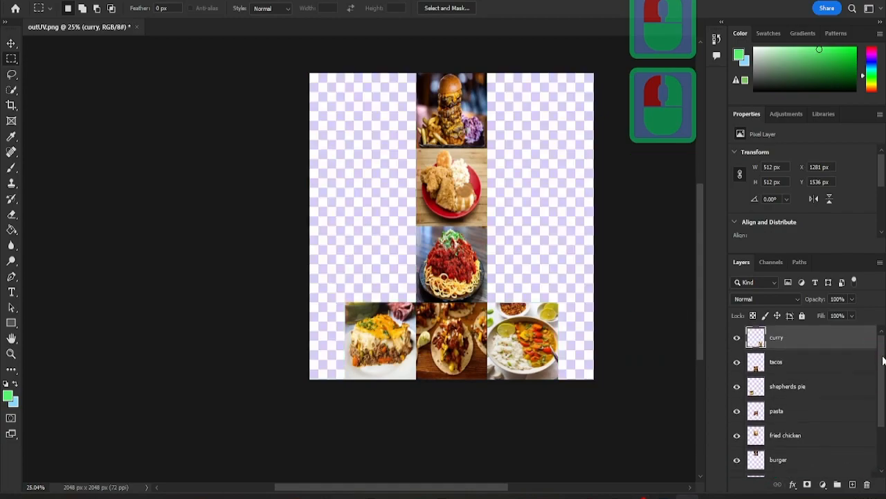
Export the finished food layout as a PNG image and save the document as Dice Layout Dinner.psd
left_click(19, 3)
left_click(20, 3)
left_click(19, 2)
mouse_move(118, 201)
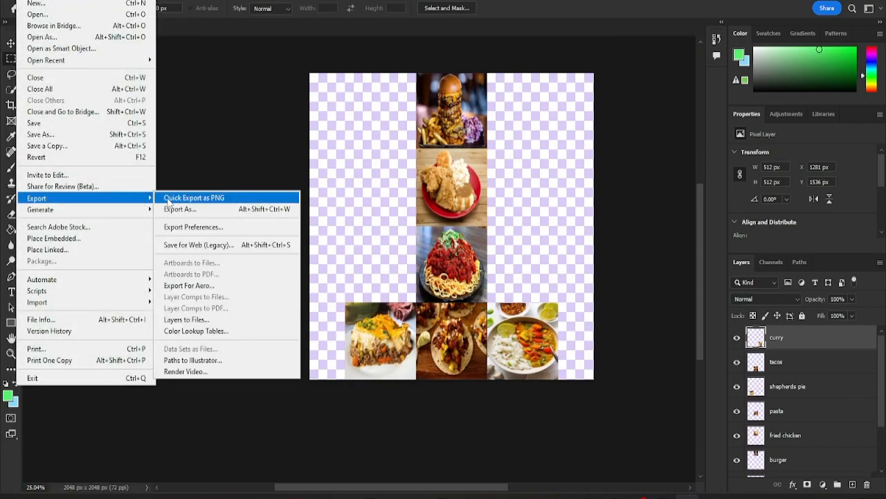
left_click(167, 200)
left_click(405, 250)
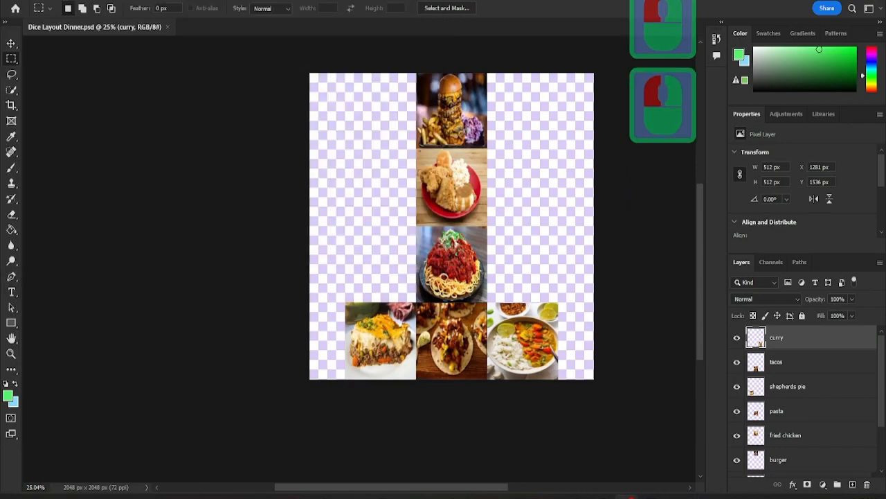
Switch to Maya and create a new Lambert material in Hypershade, named dinner dice
left_click(651, 497)
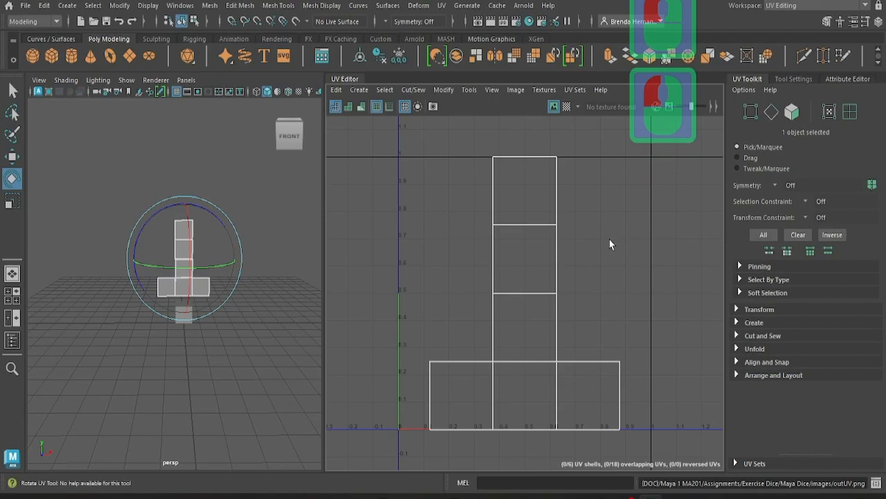
left_click(530, 22)
left_click_drag(885, 45, 521, 0)
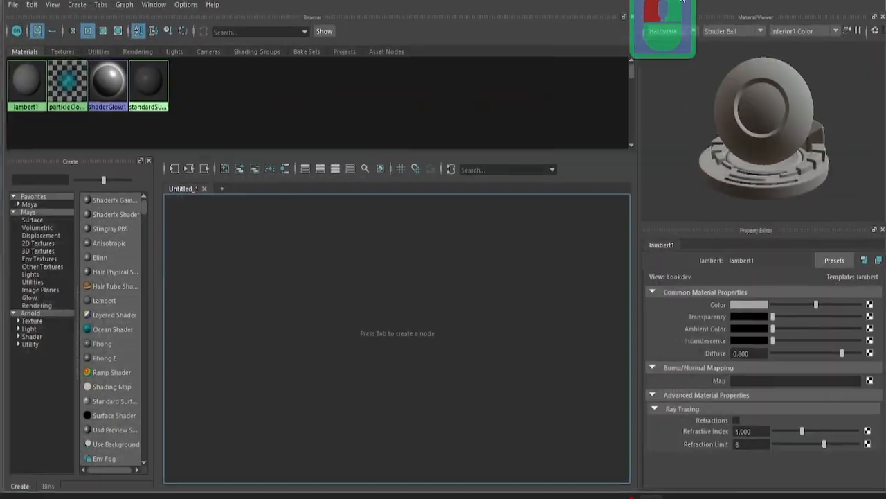
left_click(101, 301)
double_click(772, 260)
type("dinner dice")
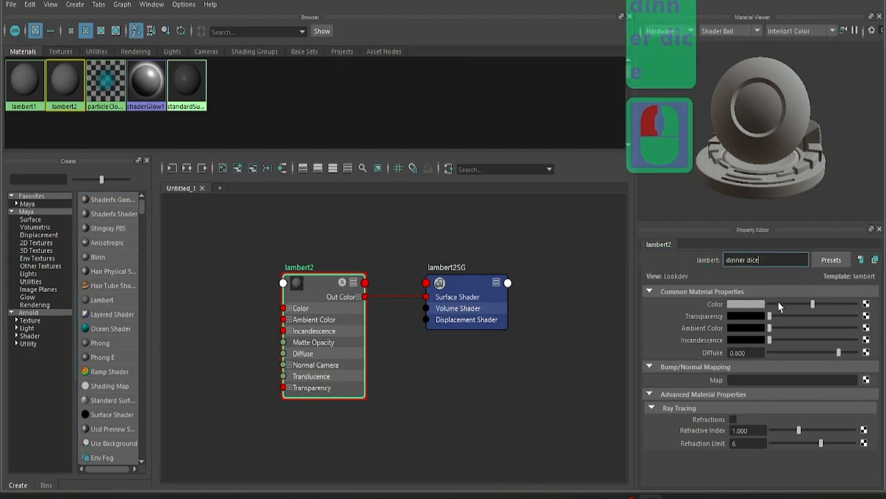
Map a File texture to the dinner_dice material's color and load the image Dinner Dice Layed Out.png
left_click(866, 305)
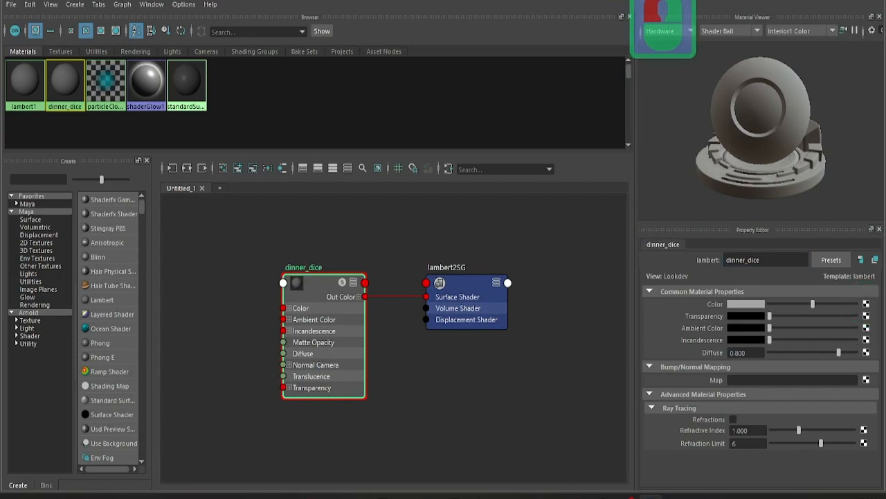
left_click(859, 320)
left_click(866, 306)
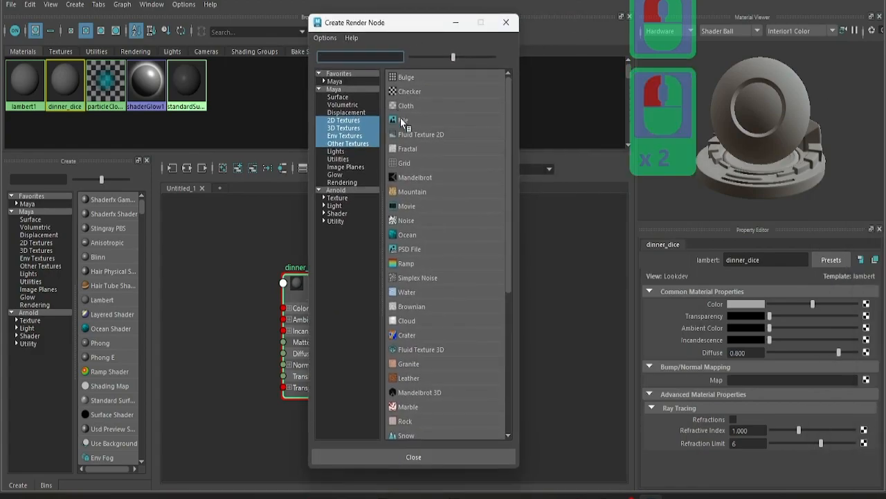
left_click(399, 119)
left_click(863, 342)
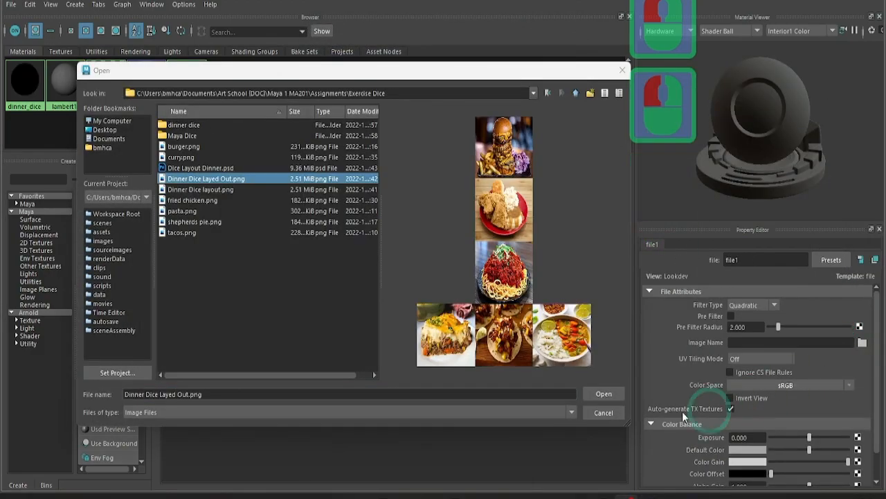
left_click(604, 393)
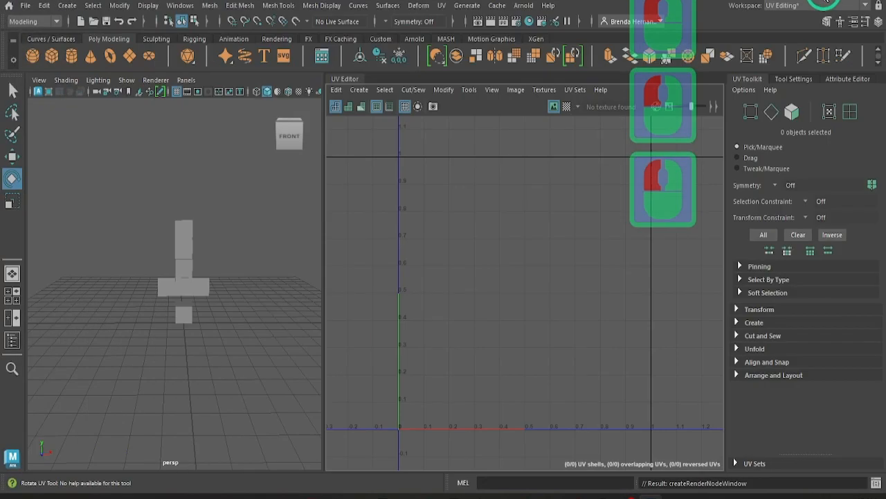
Assign the existing dinner_dice material to the small cube and display textures in the viewport
left_click(183, 312)
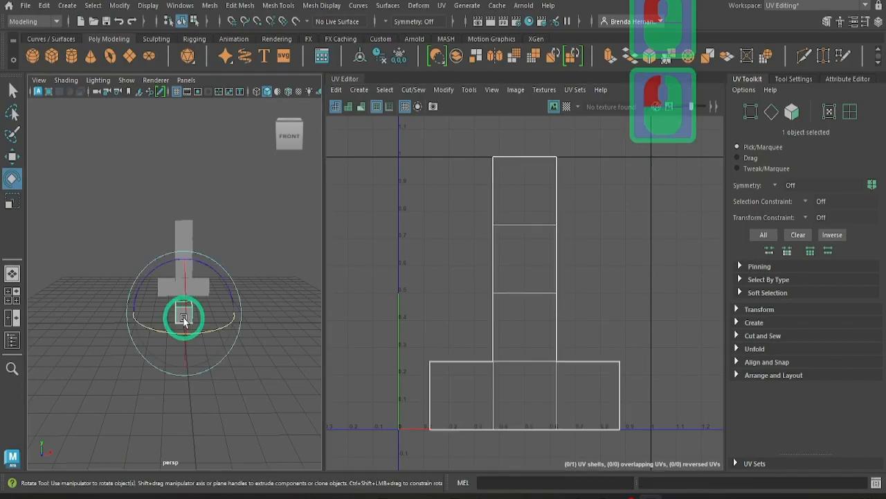
scroll(184, 319, "up", 3)
scroll(186, 323, "up", 3)
right_click(195, 353)
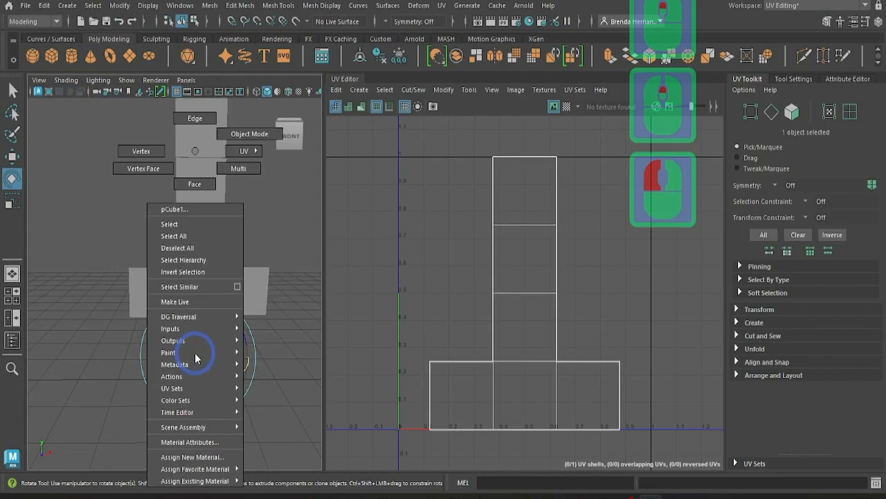
mouse_move(197, 480)
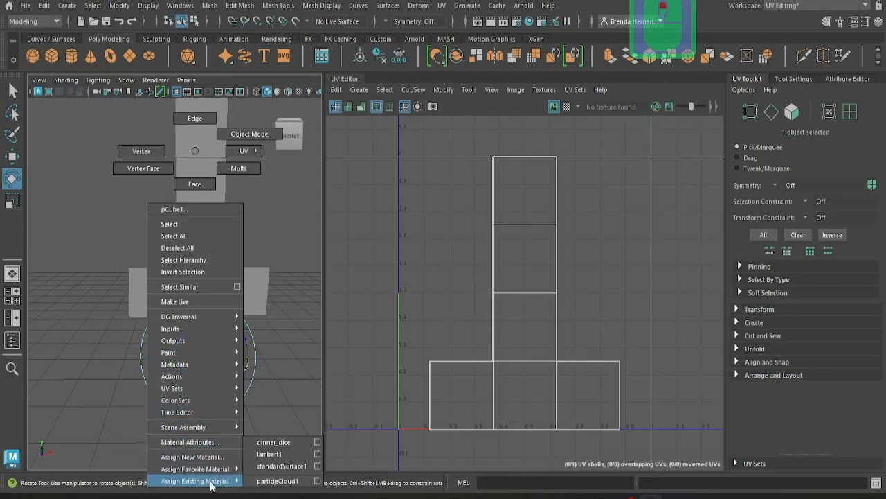
left_click(289, 443)
key("6")
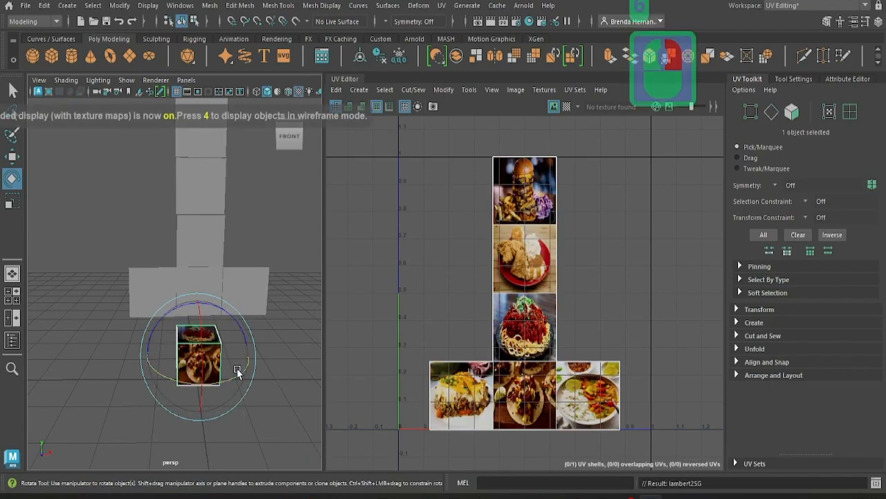
Check the textured cube from a few angles and switch the workspace to Modeling - Standard
scroll(201, 339, "up", 3, "alt")
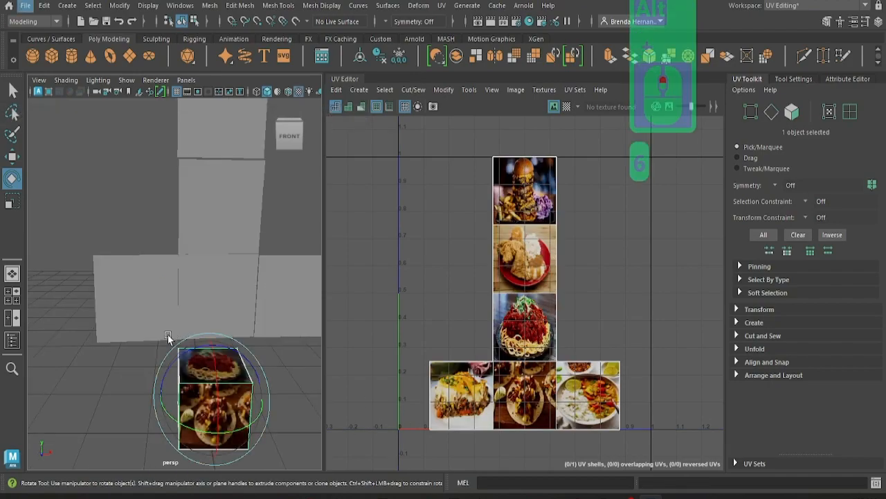
left_click_drag(129, 356, 117, 320, "alt")
middle_click_drag(290, 444, 273, 380, "alt")
mouse_move(273, 380)
left_mouse_down("alt")
mouse_move(73, 382)
mouse_move(164, 390)
mouse_move(429, 385)
mouse_move(277, 387)
left_mouse_up("alt")
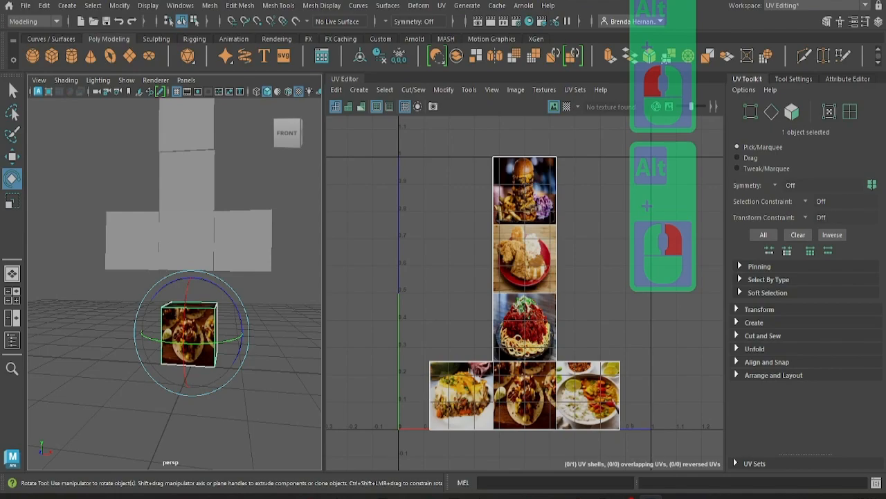
left_click(825, 159)
left_click(866, 7)
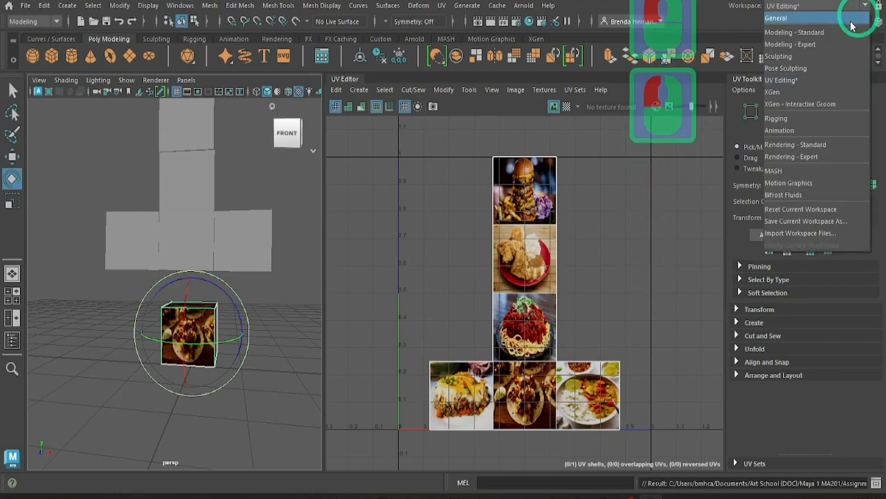
left_click(839, 32)
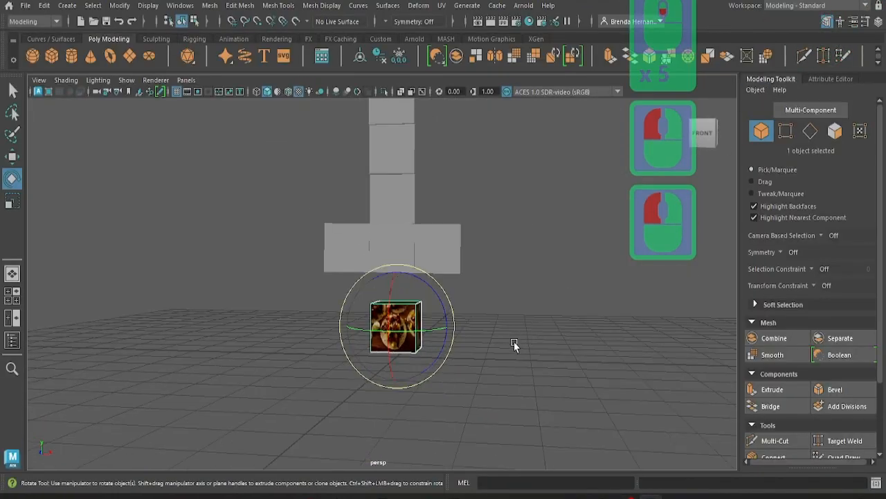
Move the textured cube sideways away from the unfolded gray cube pieces and raise it above the grid
key("w")
left_click_drag(450, 328, 641, 324)
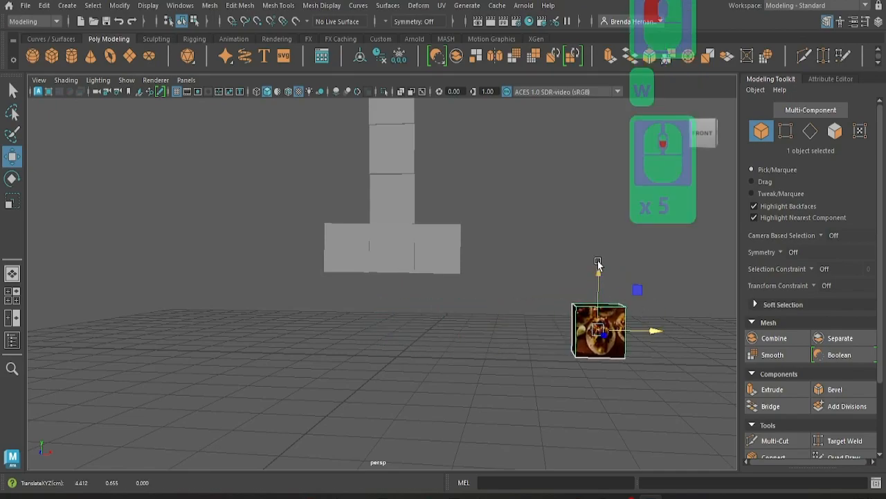
left_click_drag(594, 277, 605, 173)
left_click_drag(595, 367, 586, 384, "alt")
left_click_drag(603, 201, 607, 177)
left_click_drag(600, 373, 555, 377, "alt")
left_click_drag(590, 242, 631, 265)
middle_click_drag(610, 373, 397, 326, "alt")
left_click_drag(404, 205, 601, 247)
Examine the food images on the textured cube from several sides, including from below
middle_click_drag(544, 362, 600, 355, "alt")
right_click_drag(600, 355, 494, 340, "alt")
left_click_drag(495, 341, 602, 320, "alt")
scroll(602, 320, "up", 2, "alt")
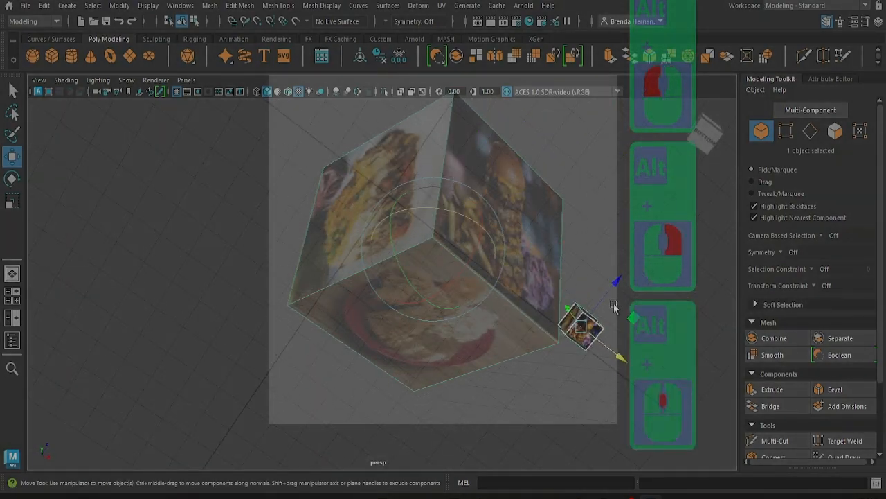
scroll(583, 345, "down", 3)
left_click_drag(544, 313, 421, 421, "alt")
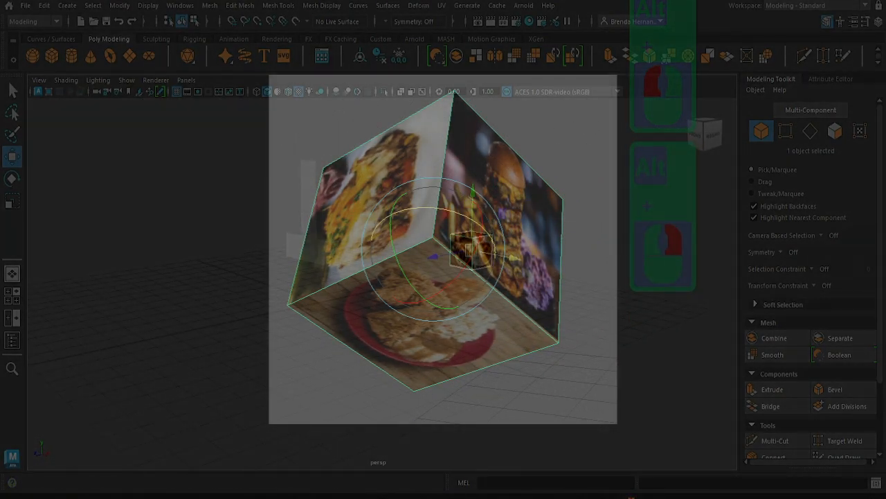